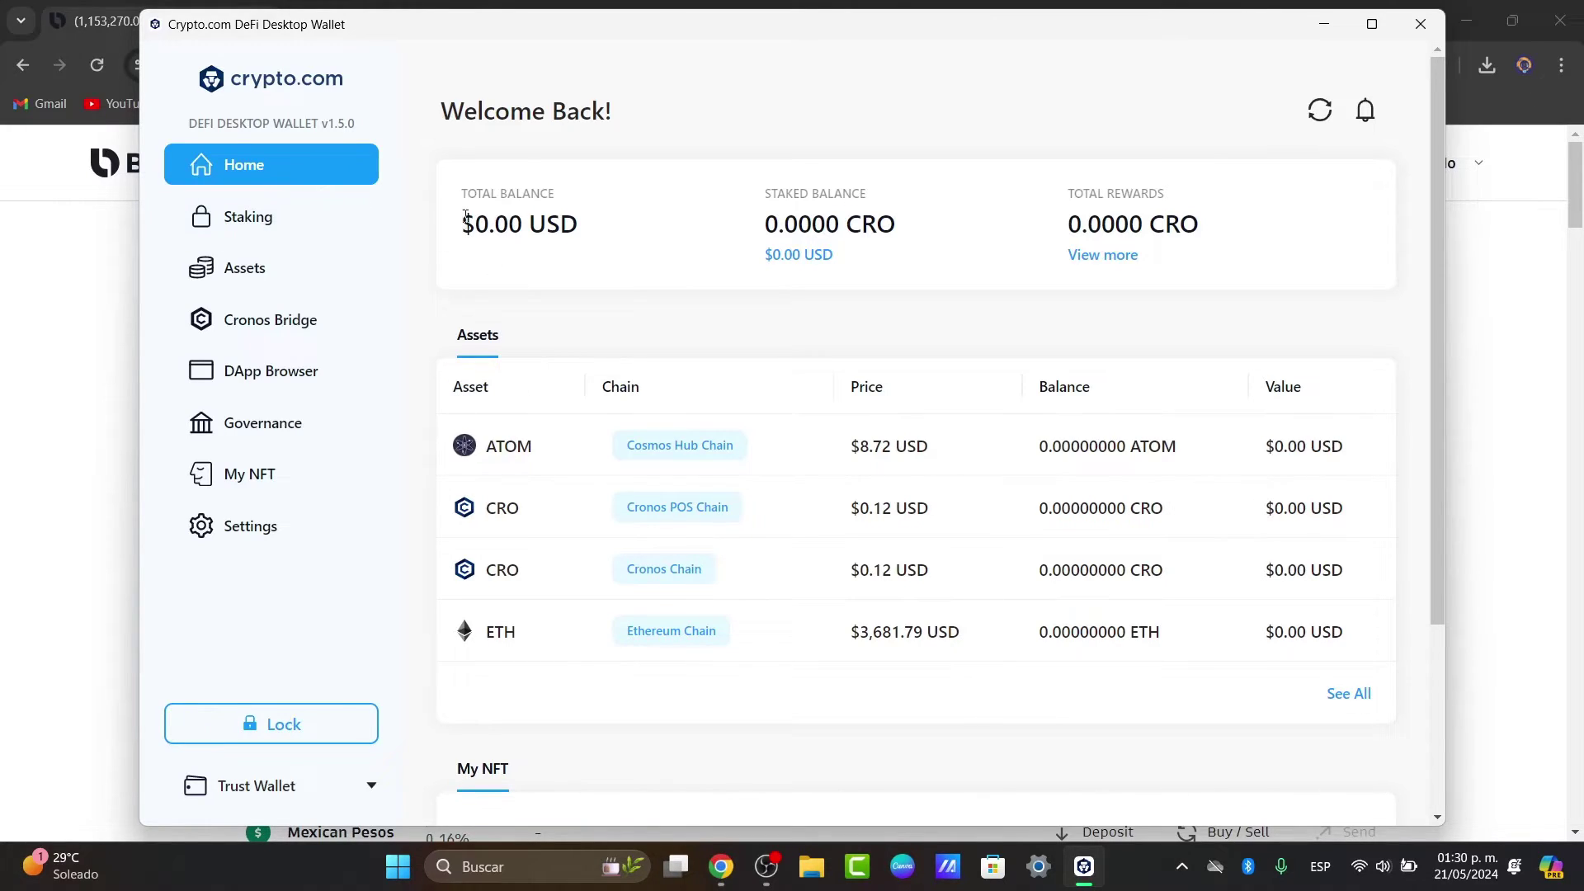
# Check the $0.00 USD total balance and ATOM's empty transaction list, then return Home.
pyautogui.moveTo(467, 223); pyautogui.dragTo(603, 240)
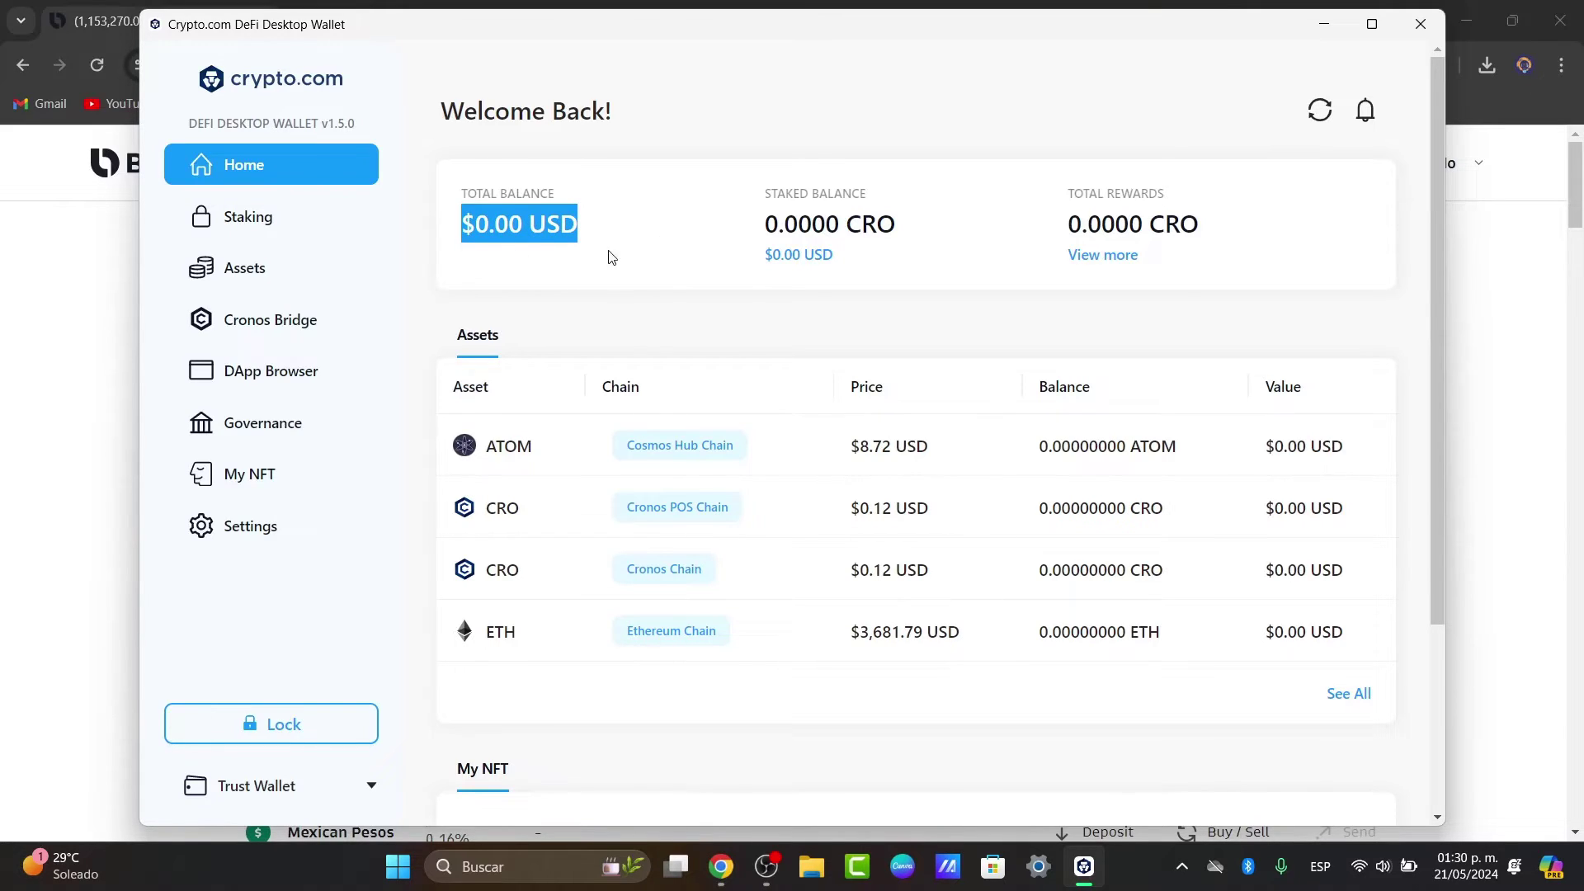
pyautogui.click(654, 239)
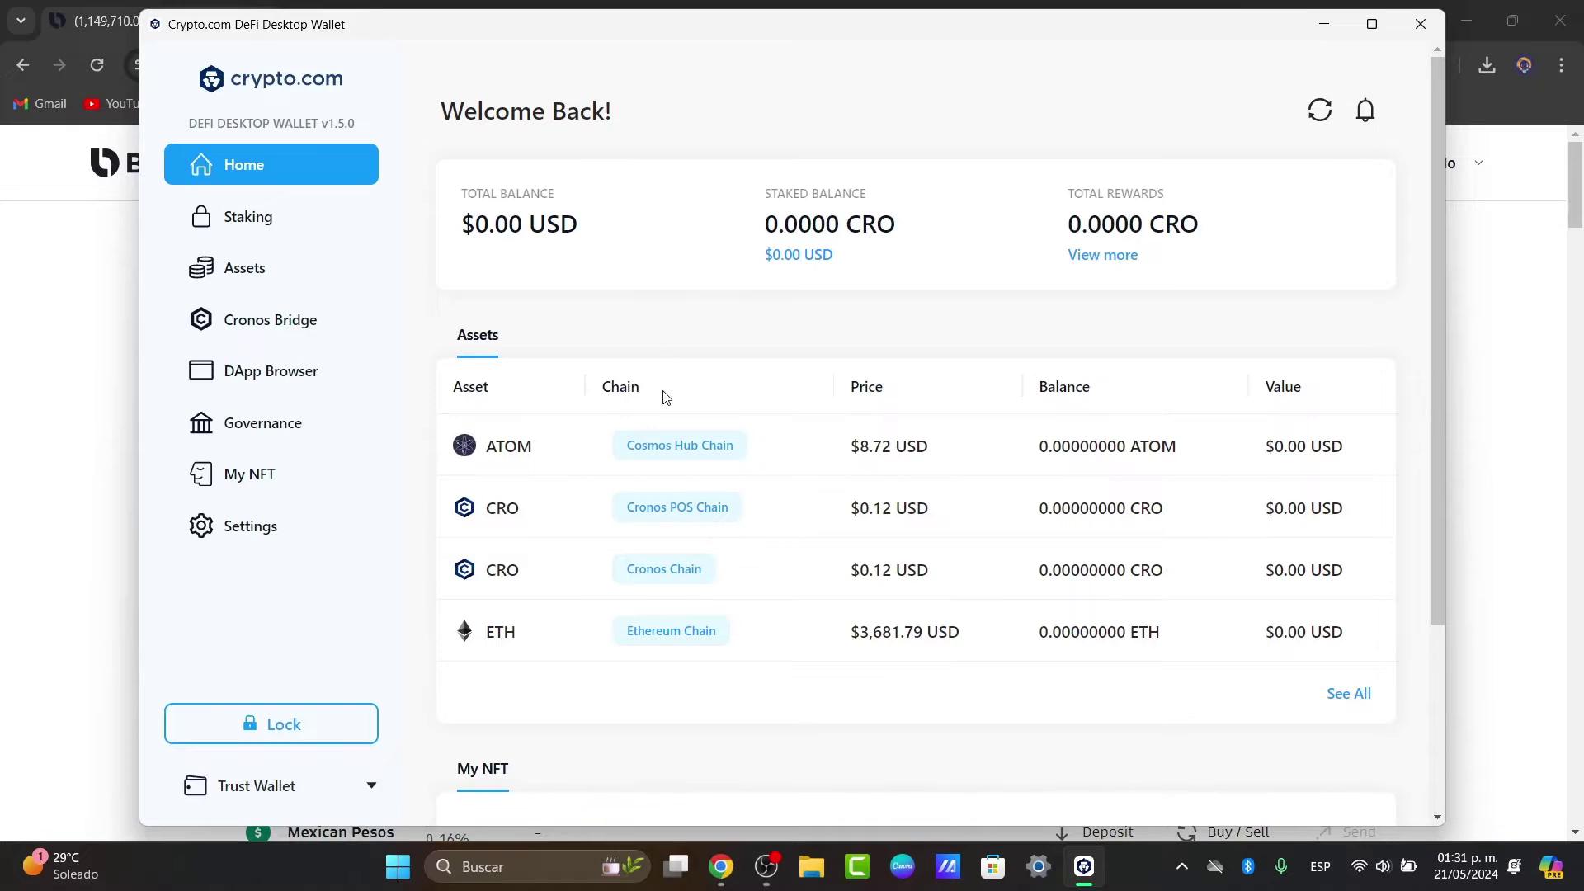
pyautogui.click(600, 449)
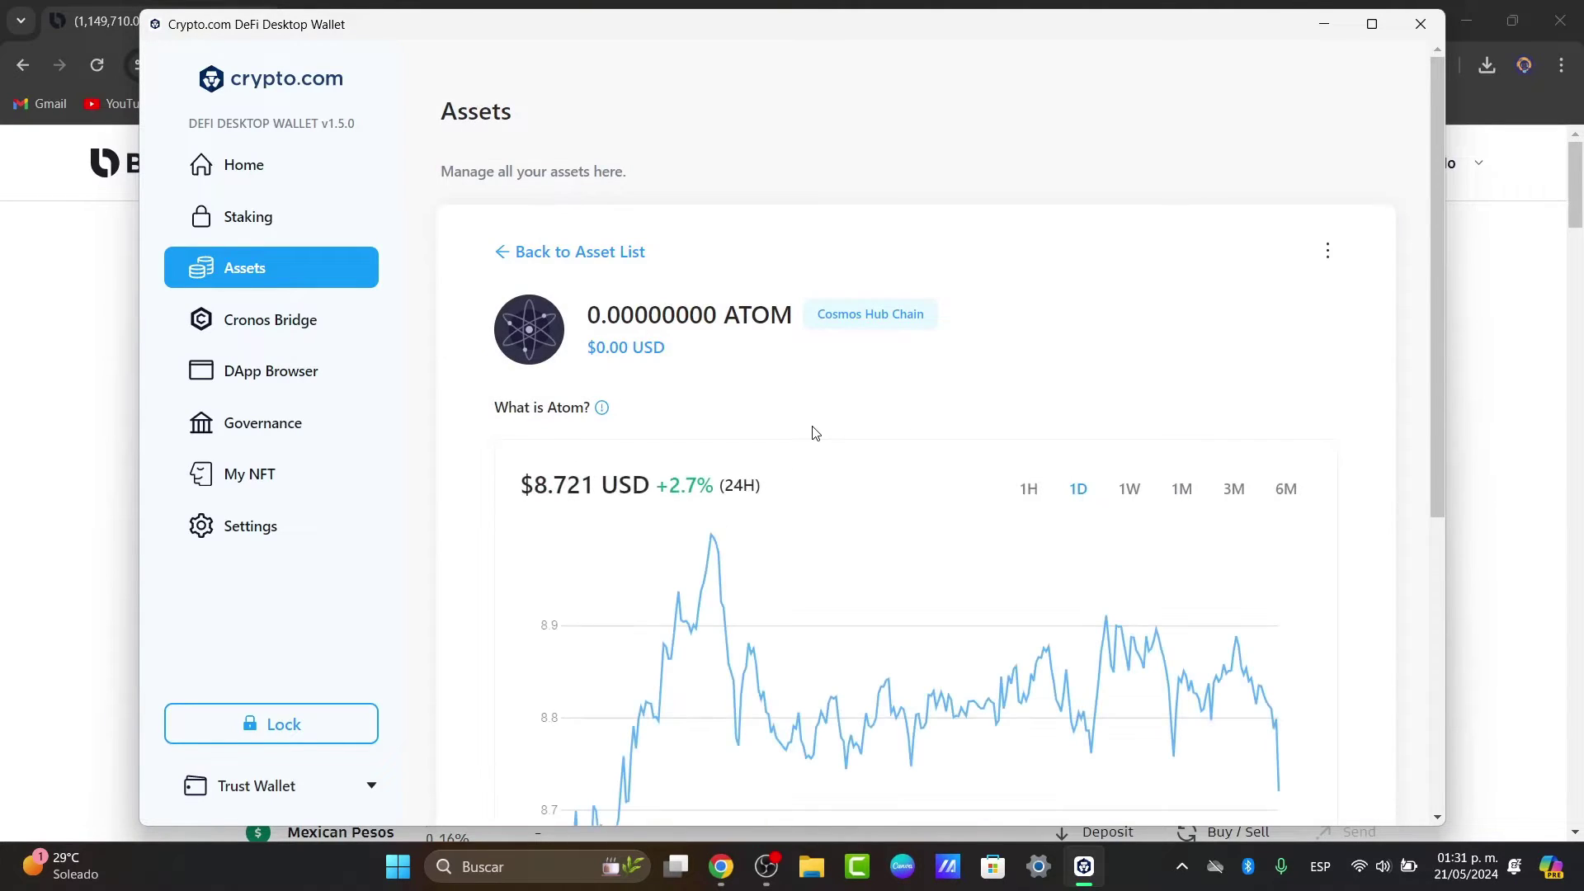
pyautogui.scroll(-1, 815, 437)
pyautogui.scroll(-5, 814, 437)
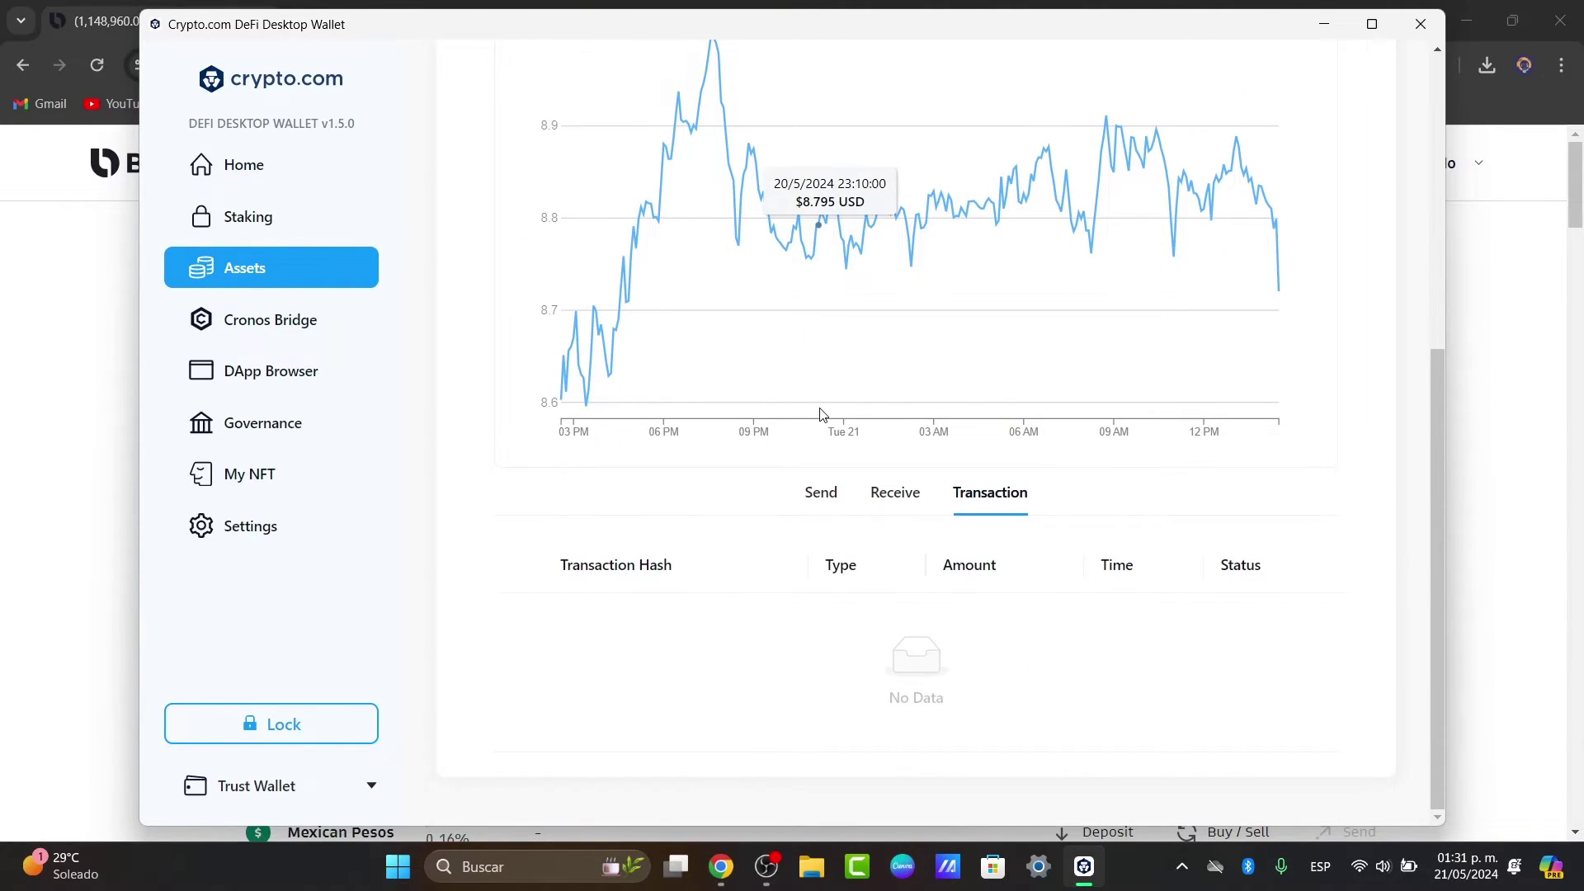
pyautogui.scroll(1, 1071, 576)
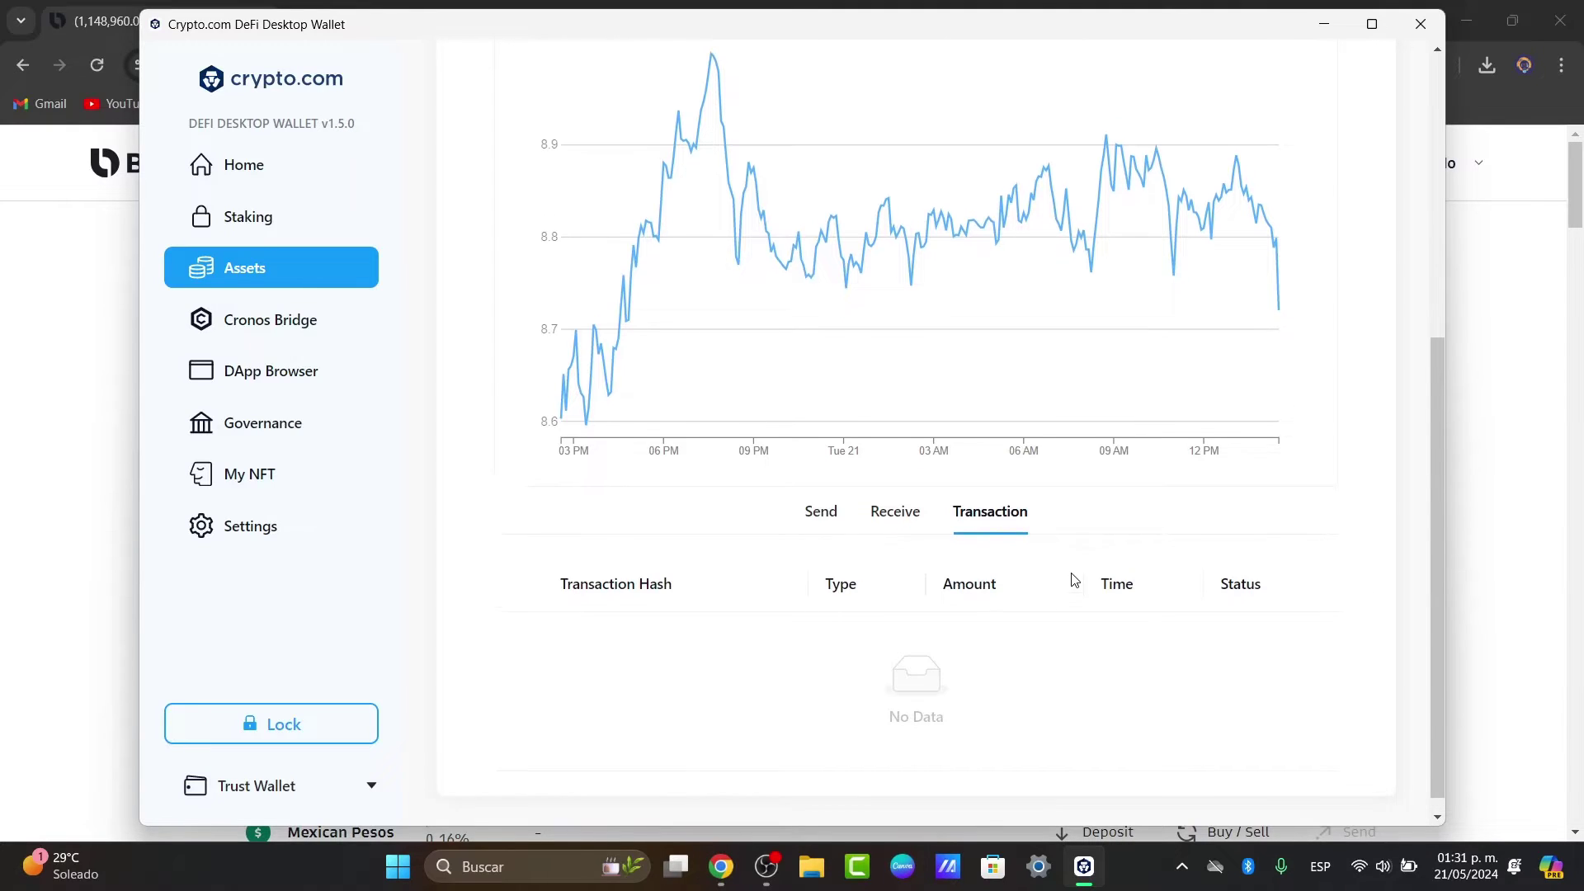
pyautogui.scroll(5, 876, 602)
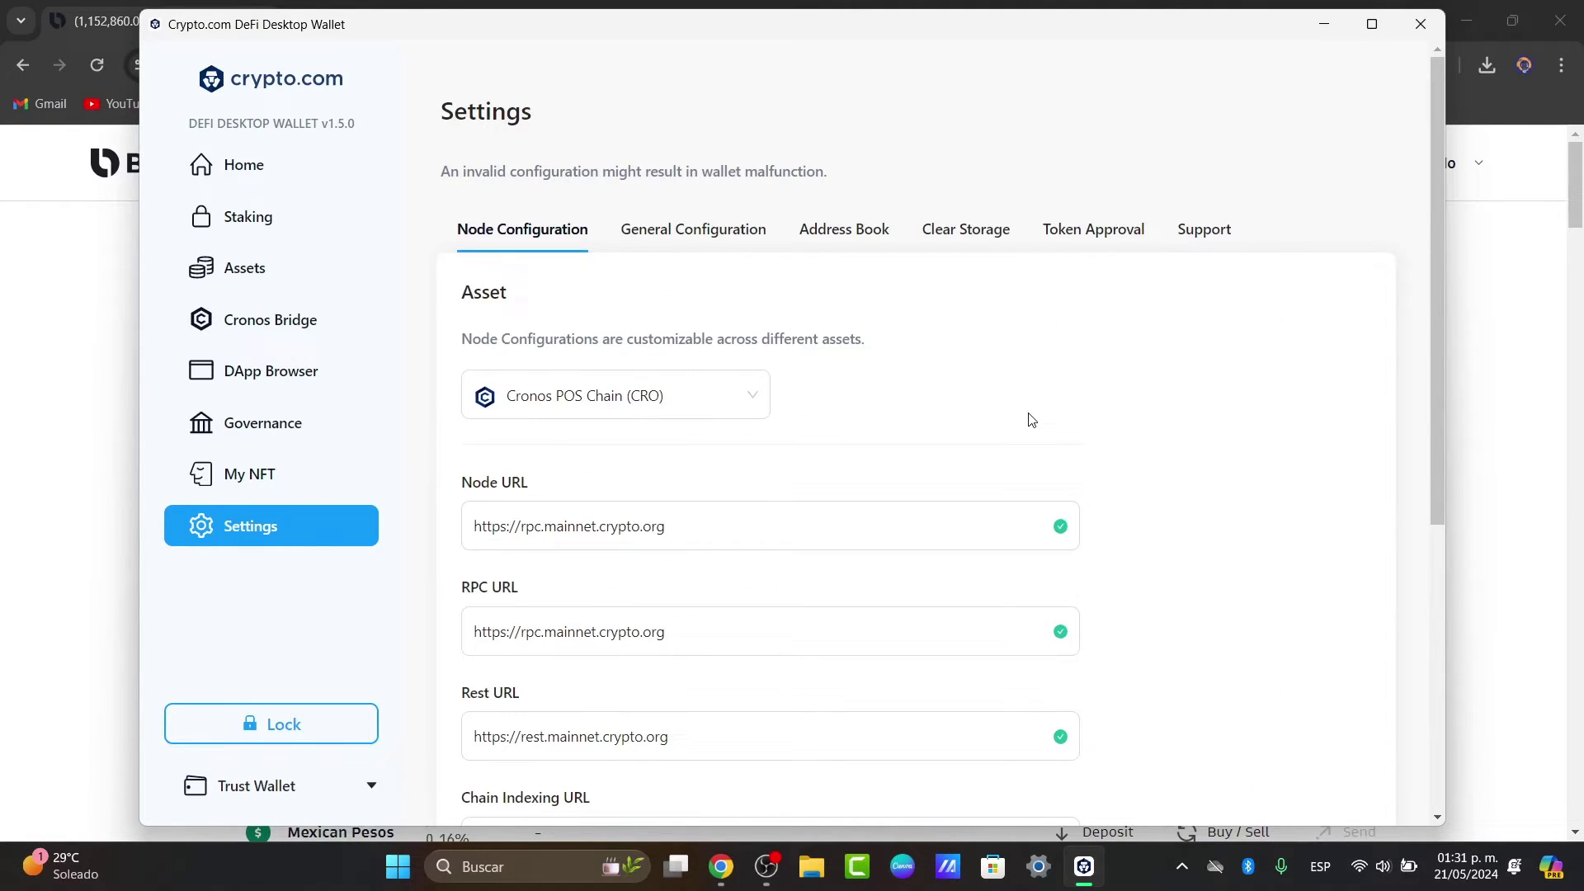
pyautogui.scroll(-5, 1027, 417)
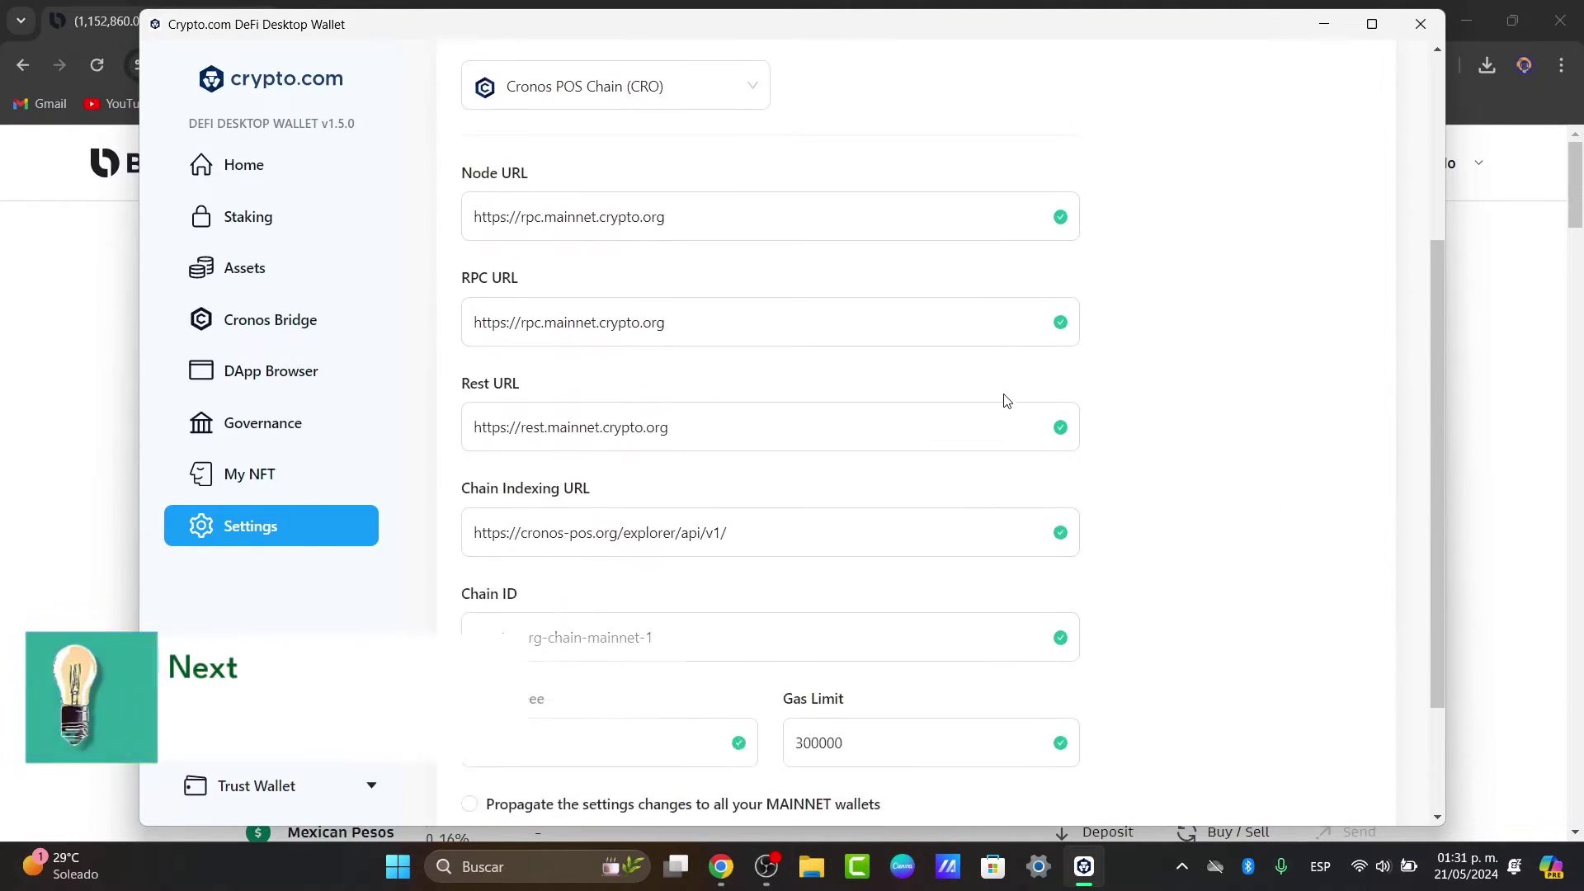
pyautogui.scroll(5, 1017, 410)
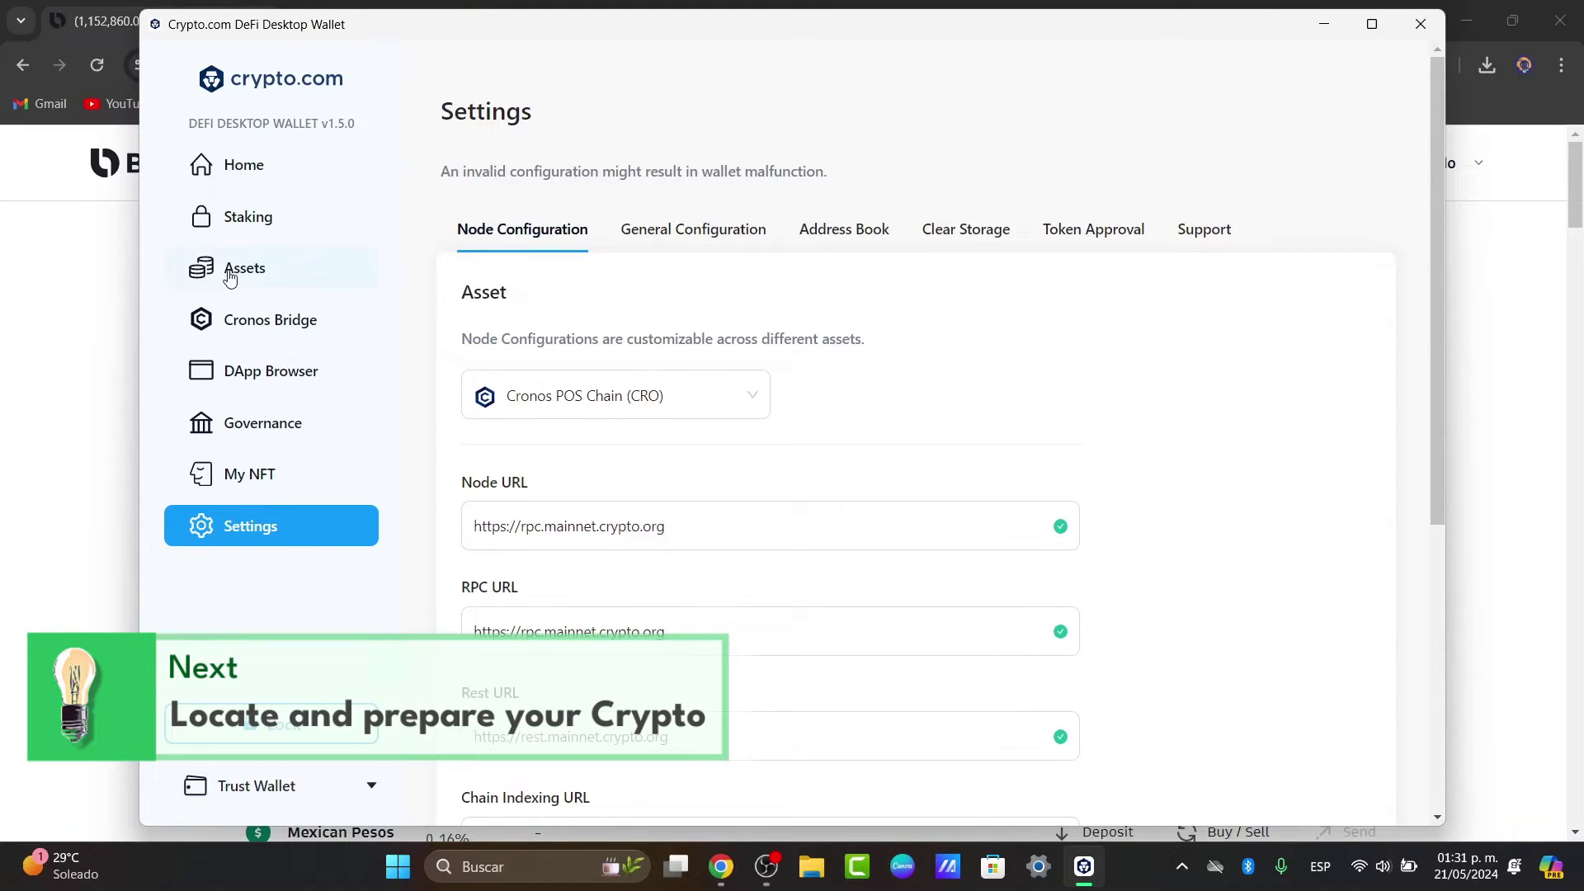
pyautogui.click(251, 165)
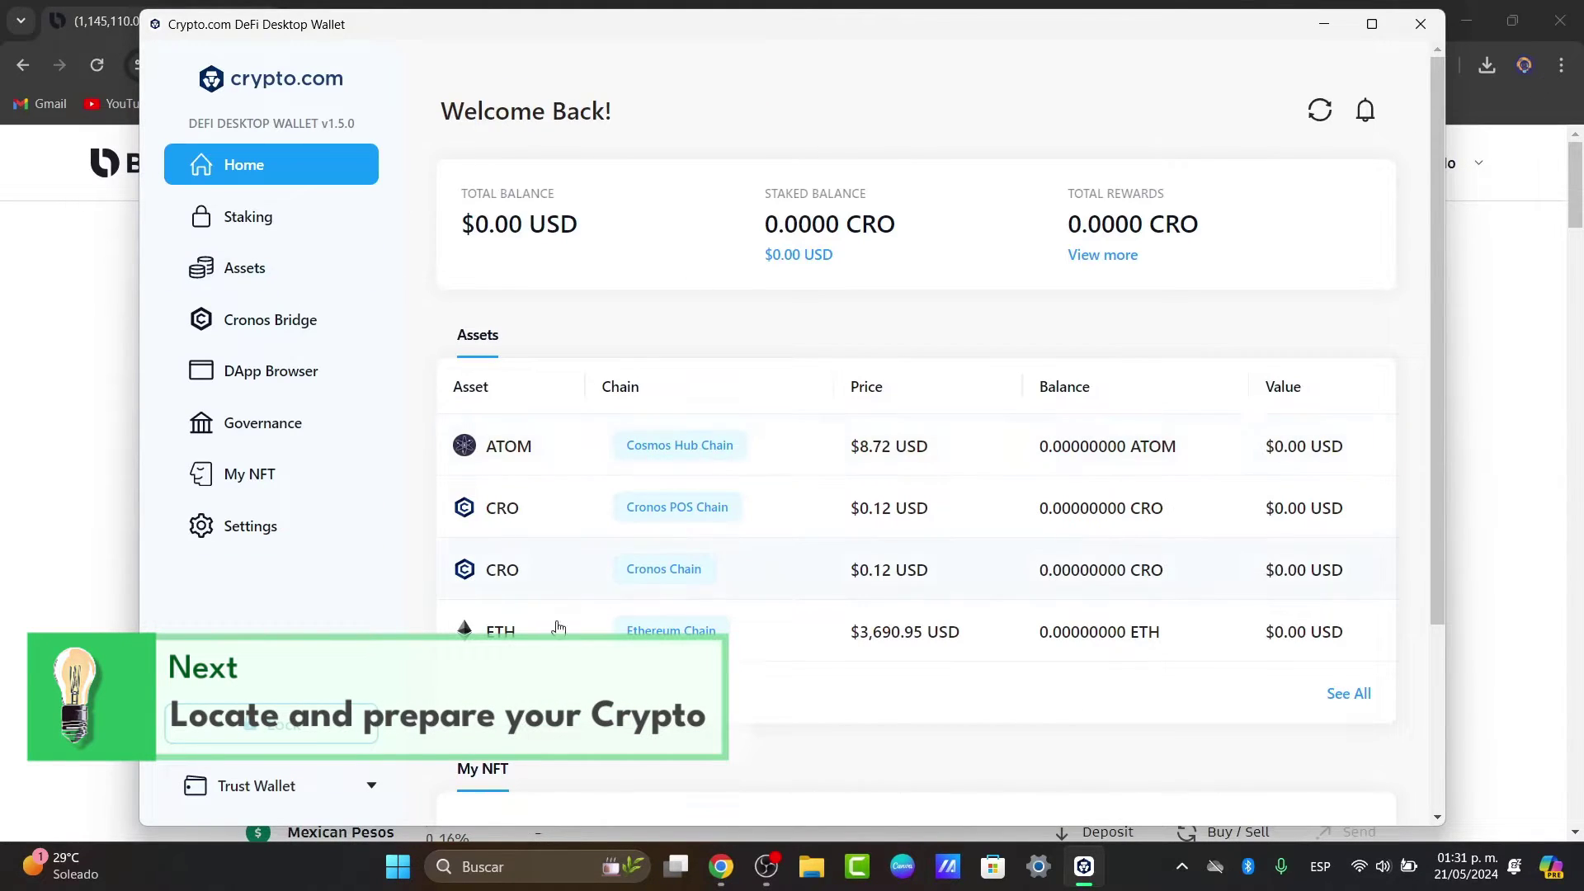
pyautogui.scroll(-4, 577, 495)
# Open the Ethereum asset page and bring up its Send ETH form.
pyautogui.click(574, 384)
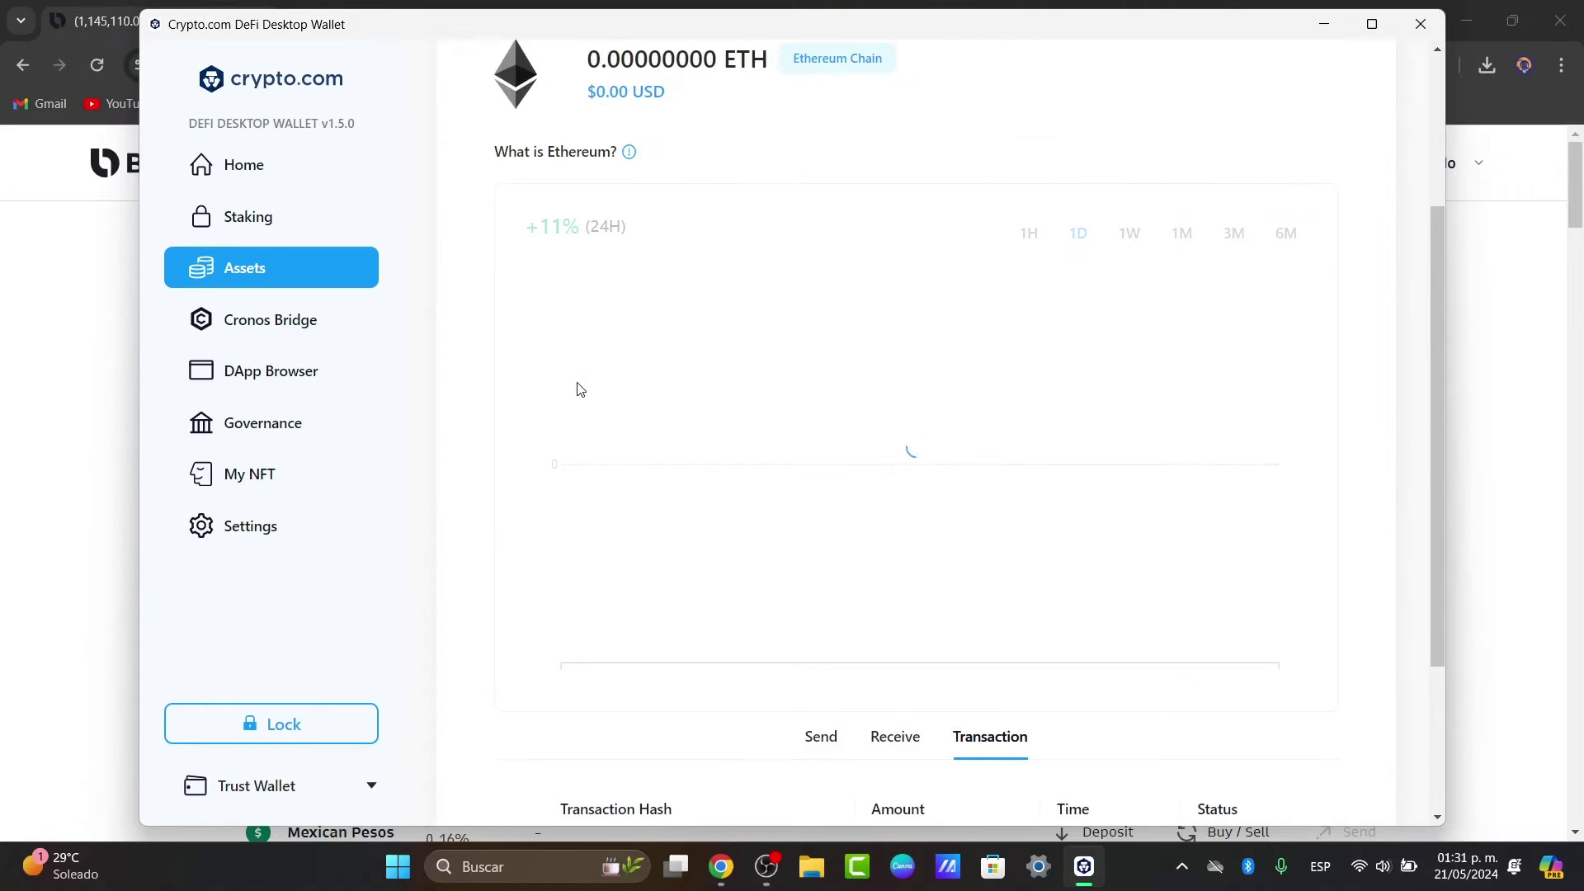
pyautogui.scroll(-1, 825, 618)
pyautogui.click(842, 650)
pyautogui.scroll(-5, 929, 619)
pyautogui.scroll(-4, 914, 415)
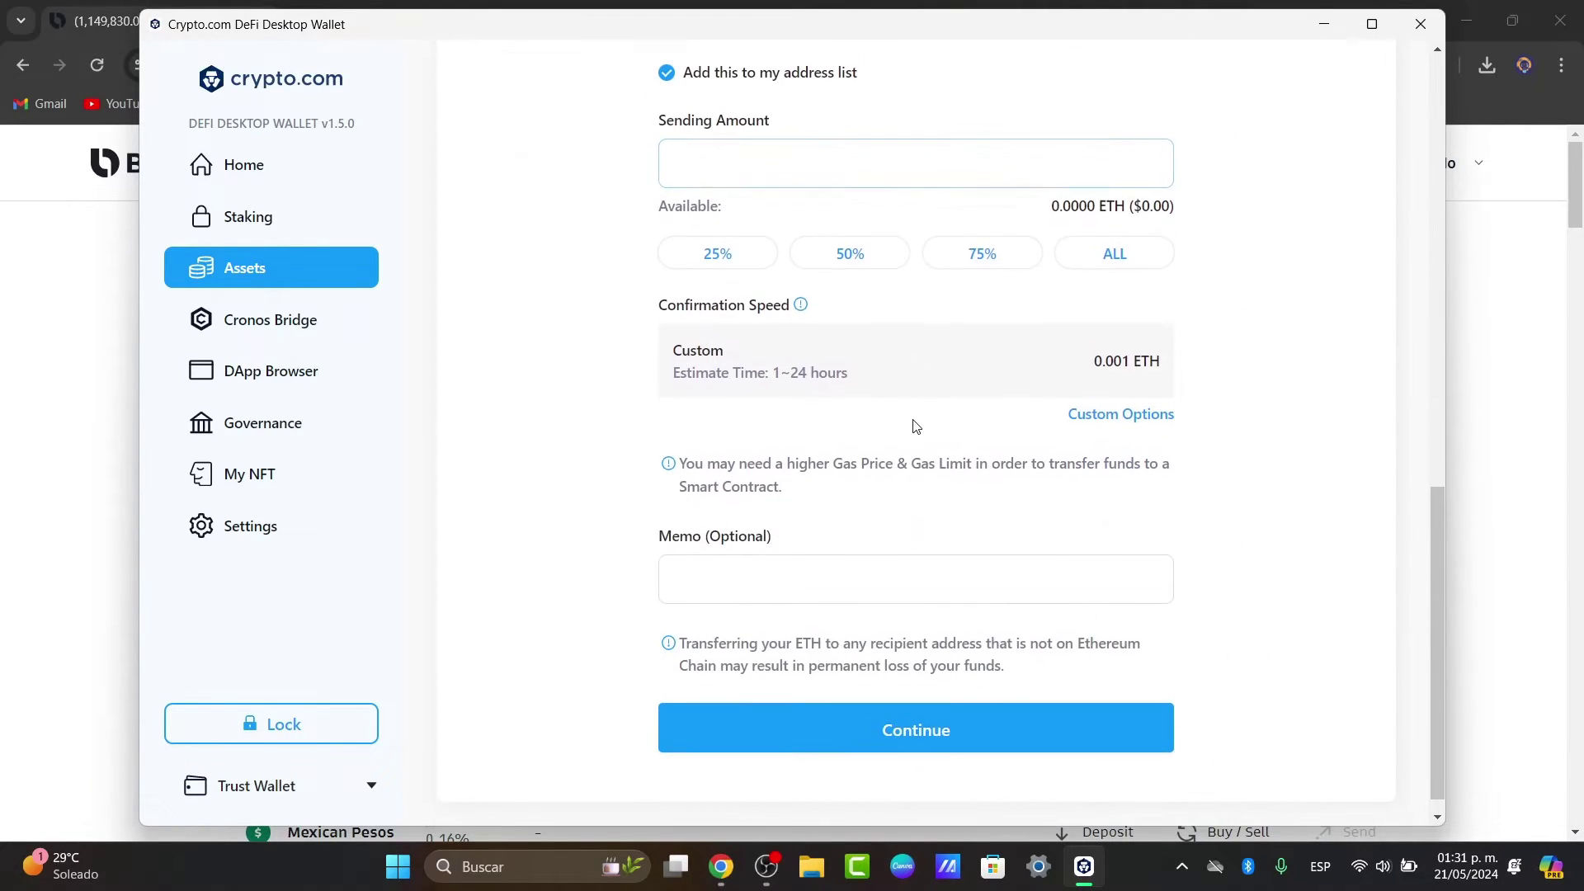
pyautogui.scroll(3, 912, 425)
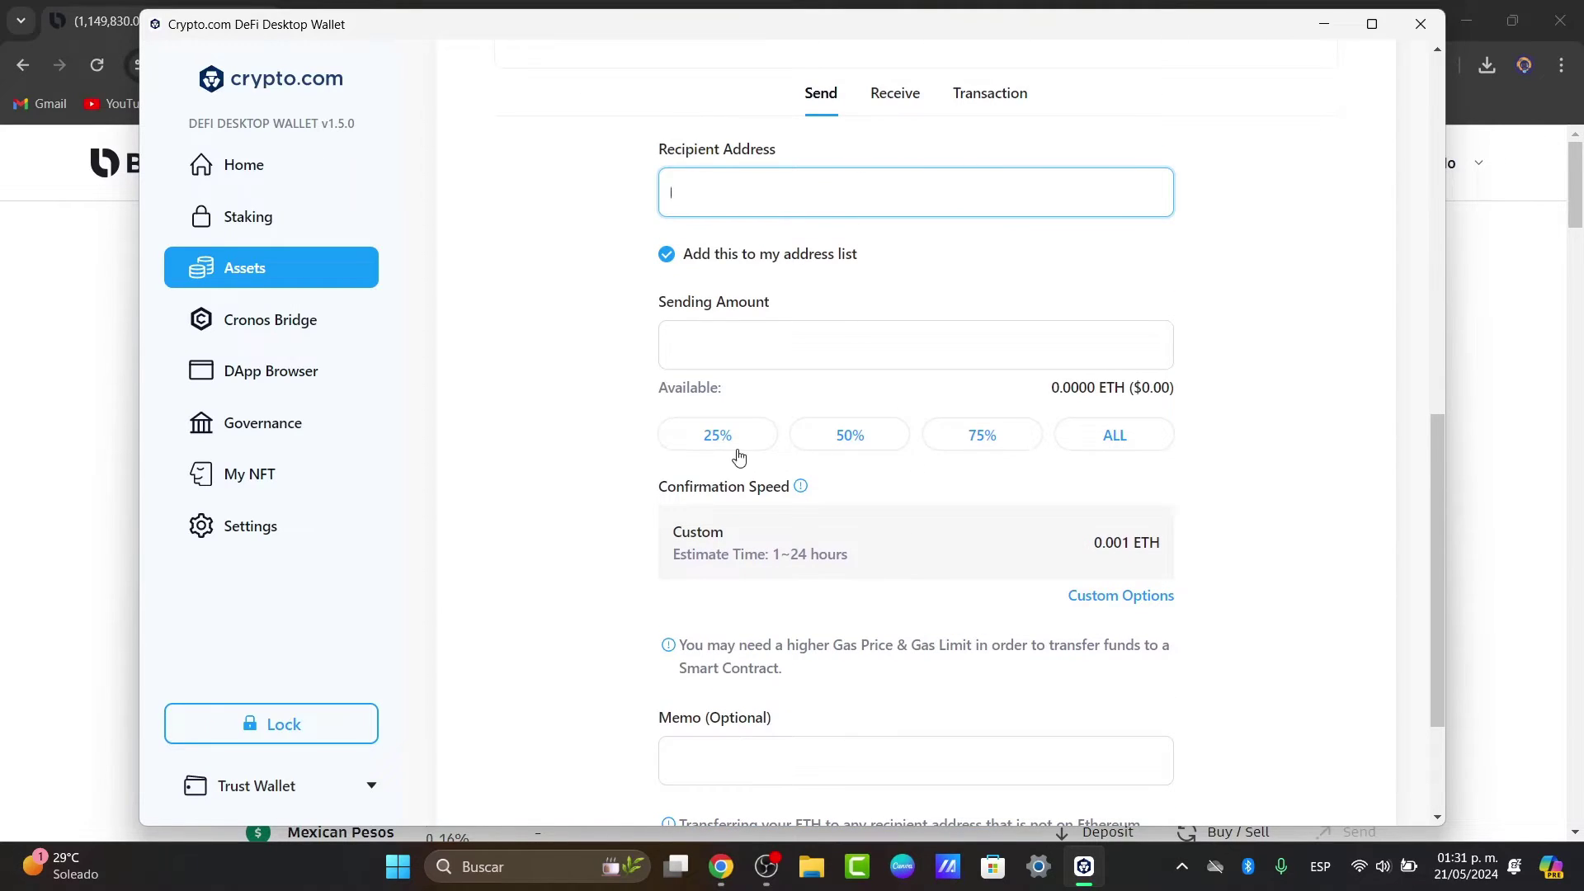
# Look over the send form's recipient fields and the Trust Wallet options, then return Home.
pyautogui.moveTo(700, 151); pyautogui.dragTo(829, 173)
pyautogui.click(711, 312)
pyautogui.moveTo(711, 312); pyautogui.dragTo(962, 336)
pyautogui.scroll(-2, 962, 335)
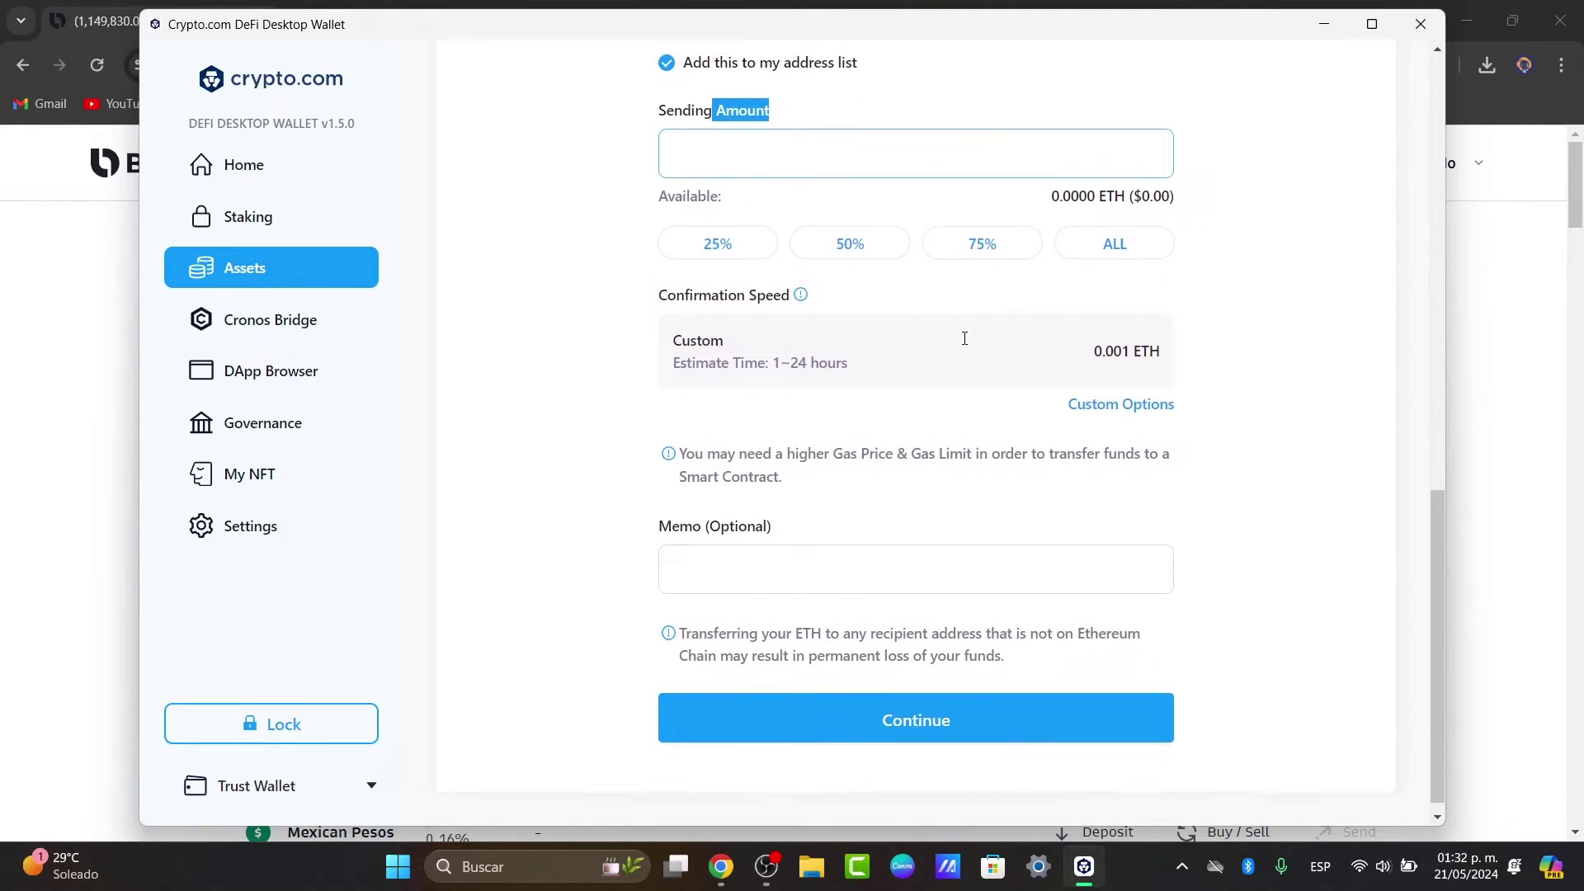
pyautogui.scroll(10, 962, 335)
pyautogui.click(320, 786)
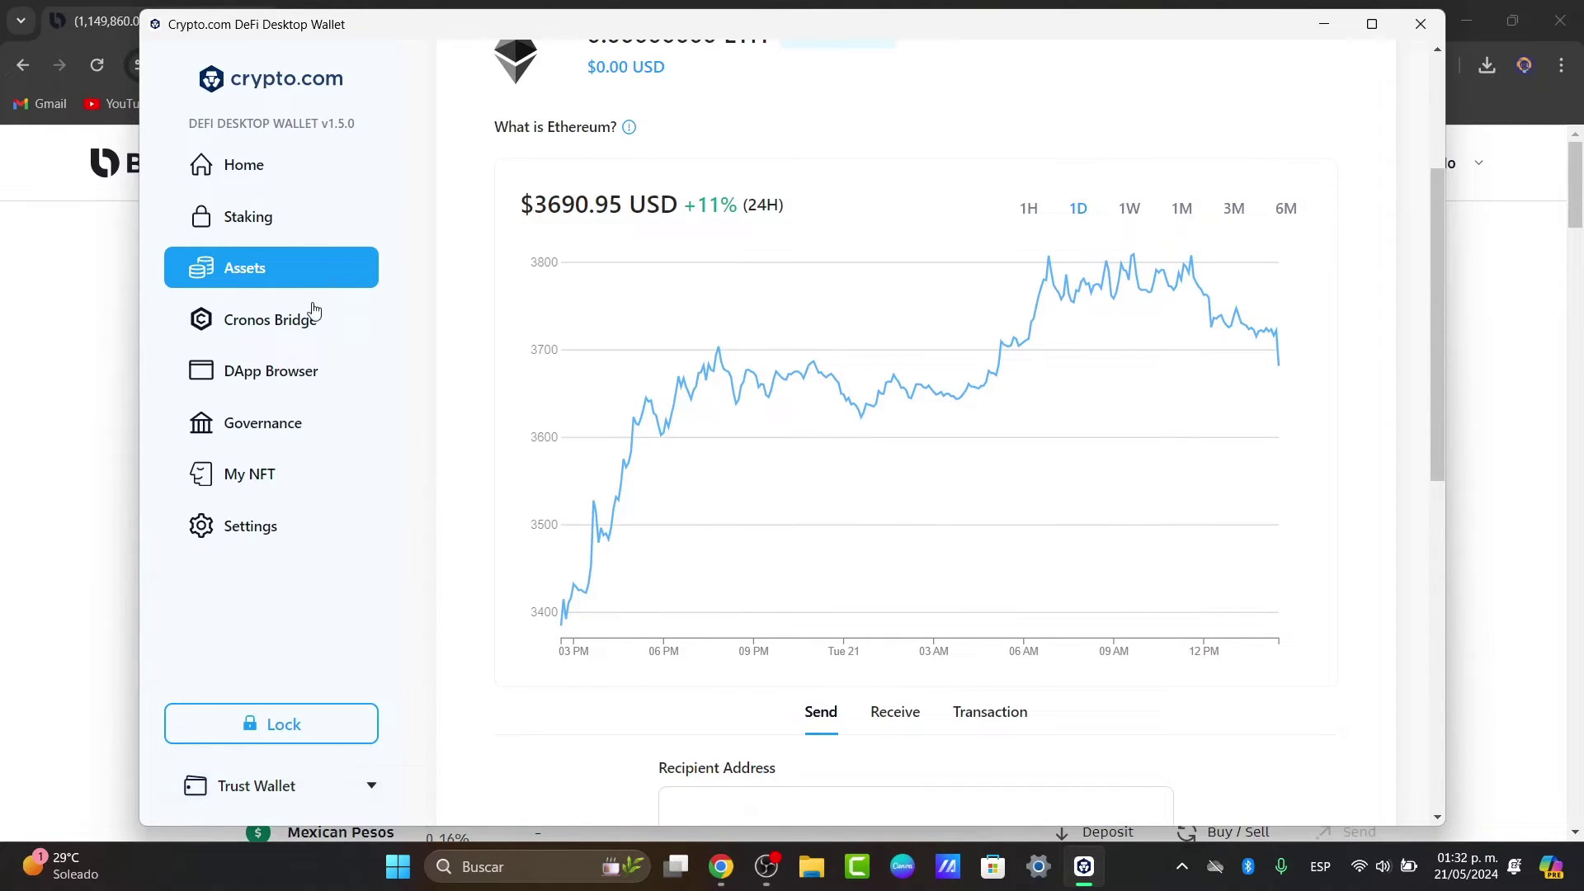
pyautogui.click(297, 178)
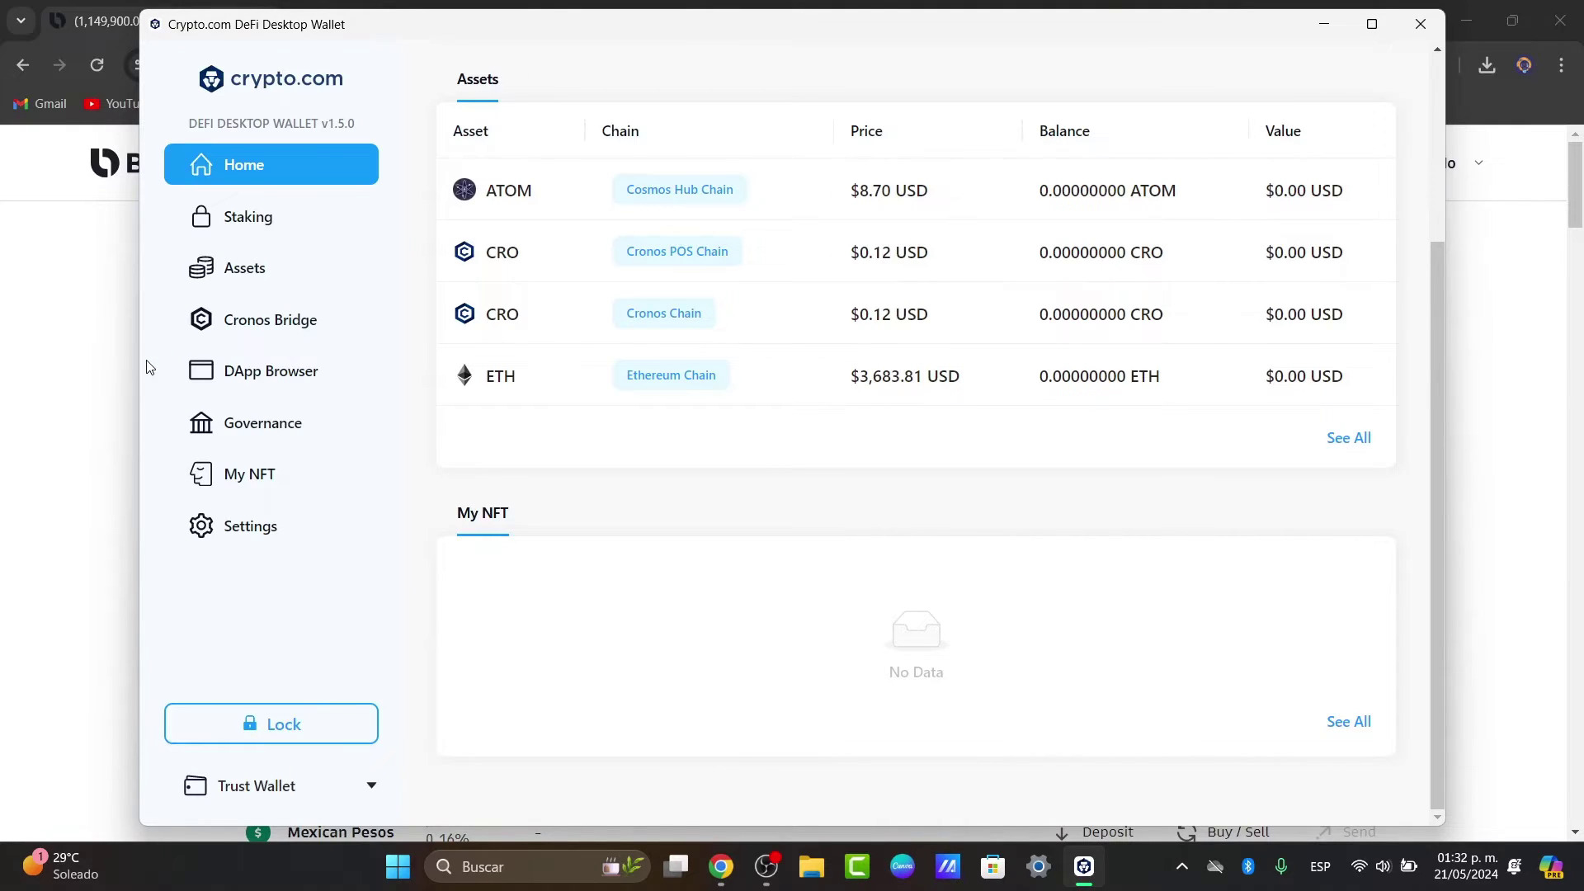
# Search Google for 'defi wallet mexico' in a new Chrome tab.
pyautogui.click(113, 360)
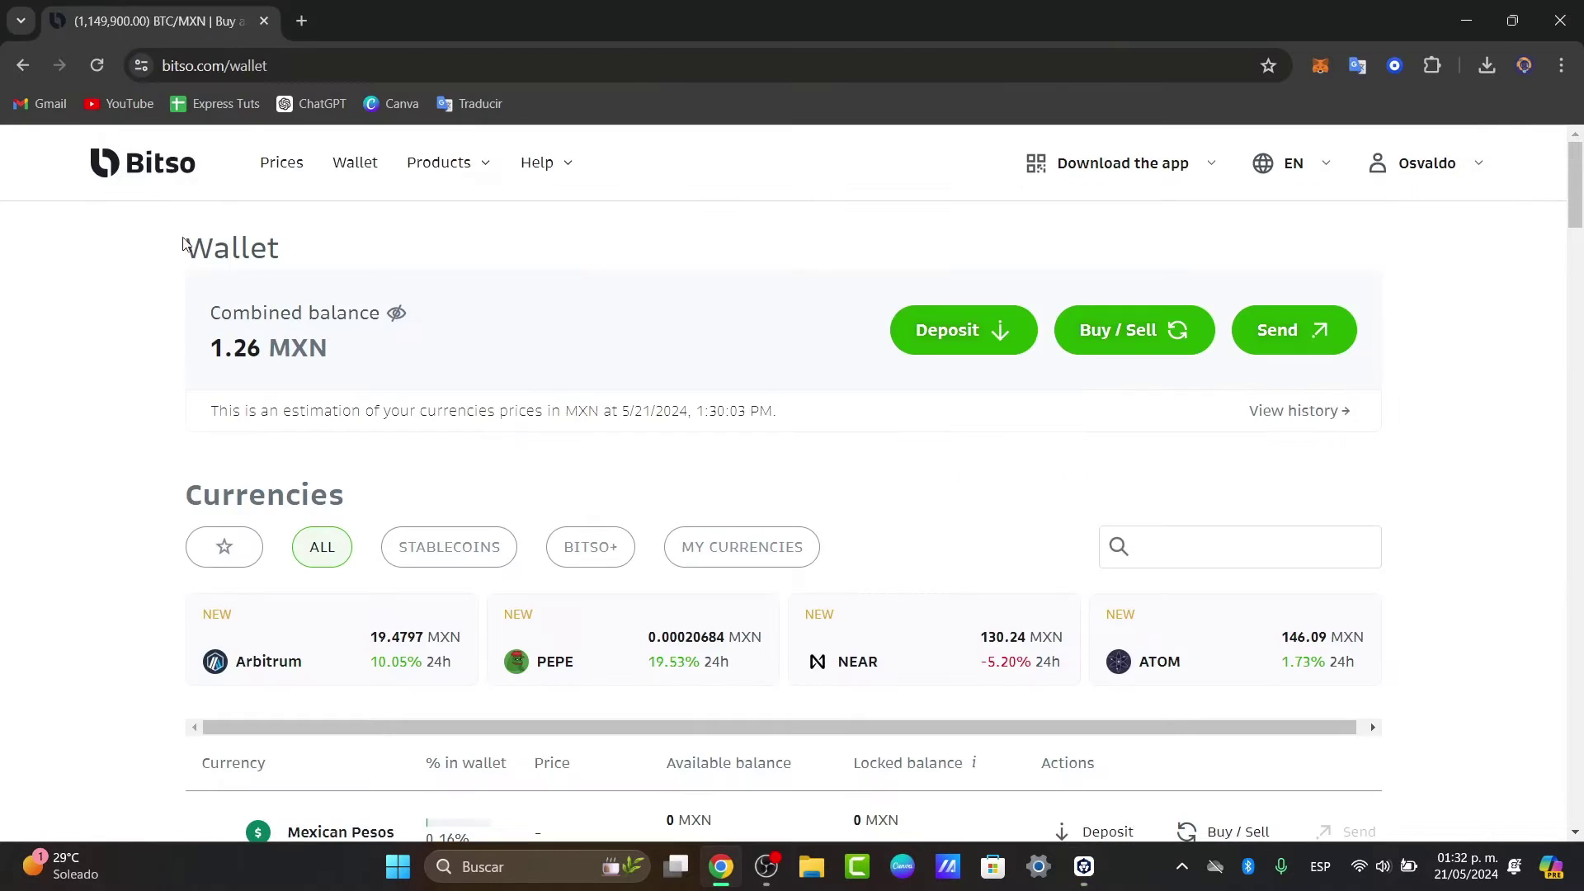
pyautogui.click(302, 20)
pyautogui.write('cryp')
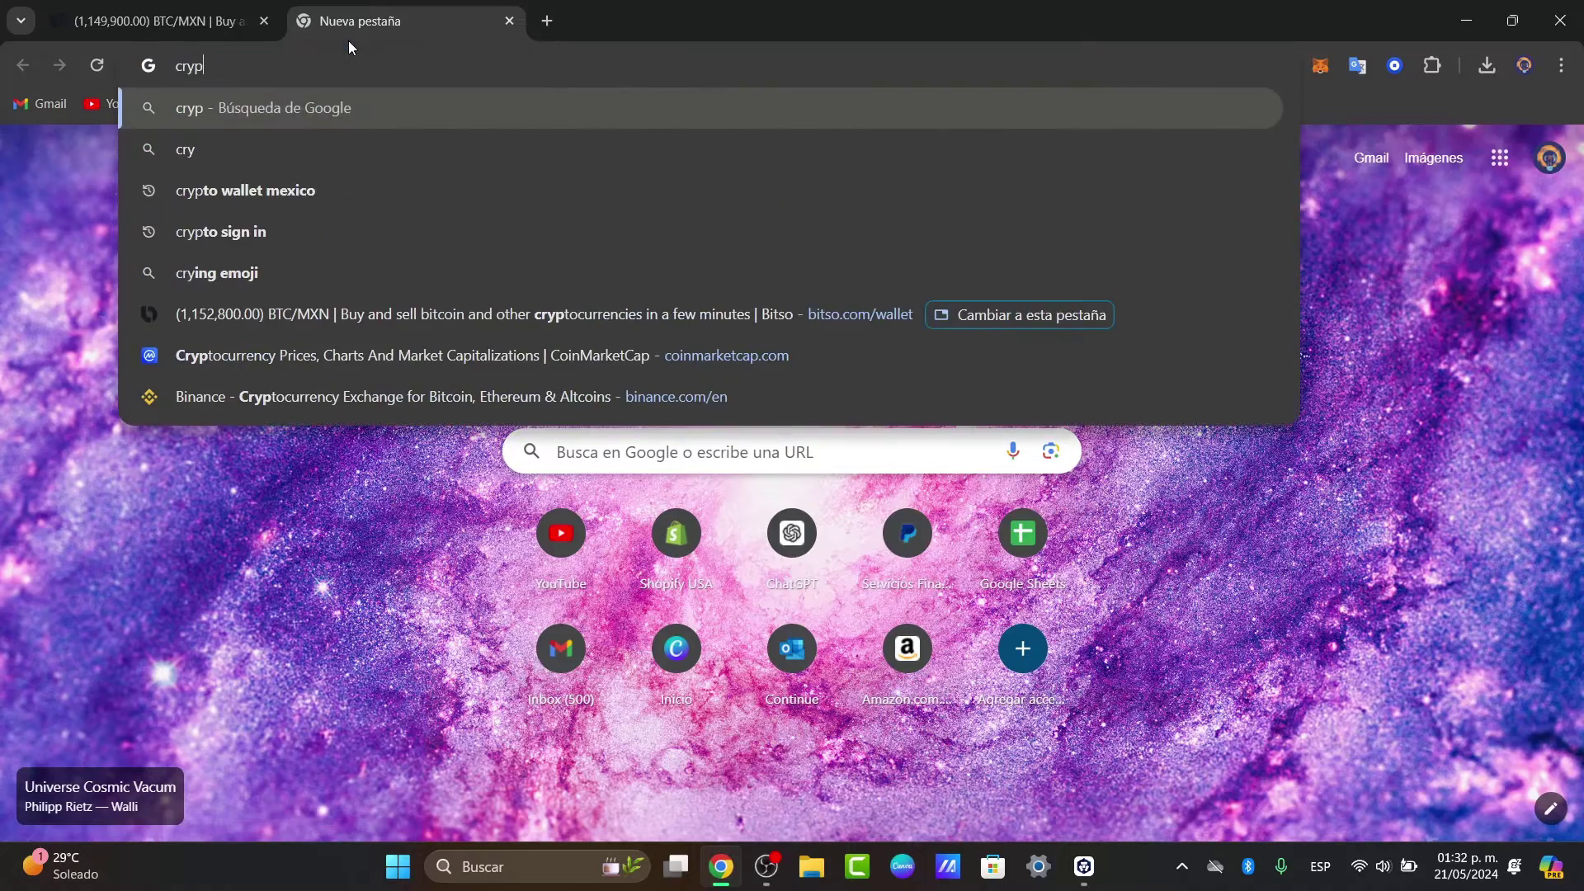
pyautogui.press('BackSpace')
pyautogui.press('BackSpace')
pyautogui.press('BackSpace')
pyautogui.press('BackSpace')
pyautogui.write('defi wallet')
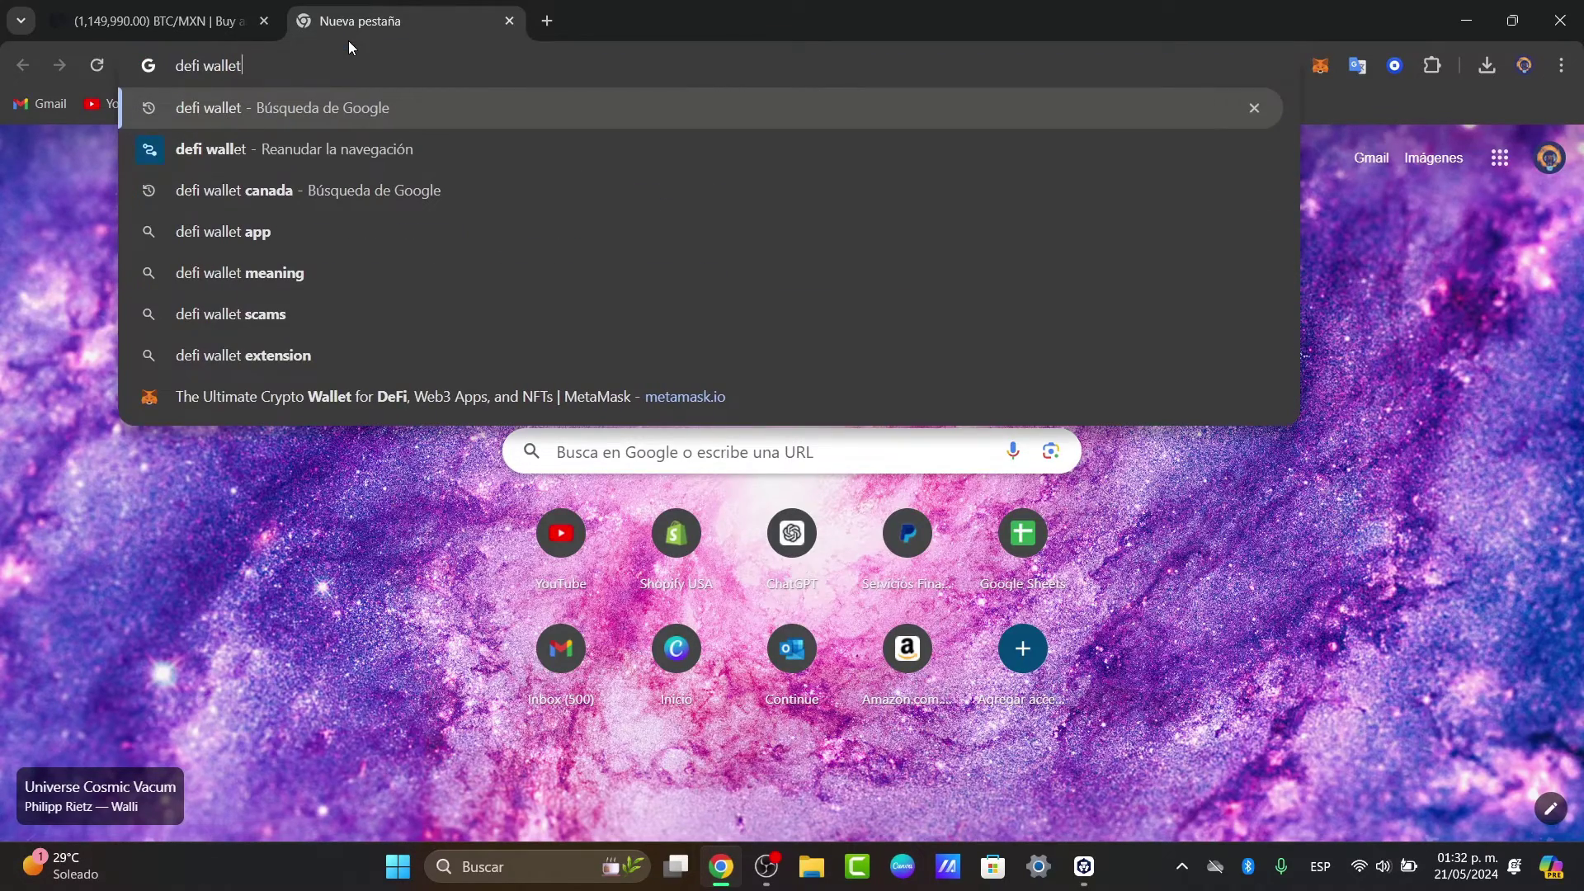
pyautogui.write(' mexico')
pyautogui.press('Return')
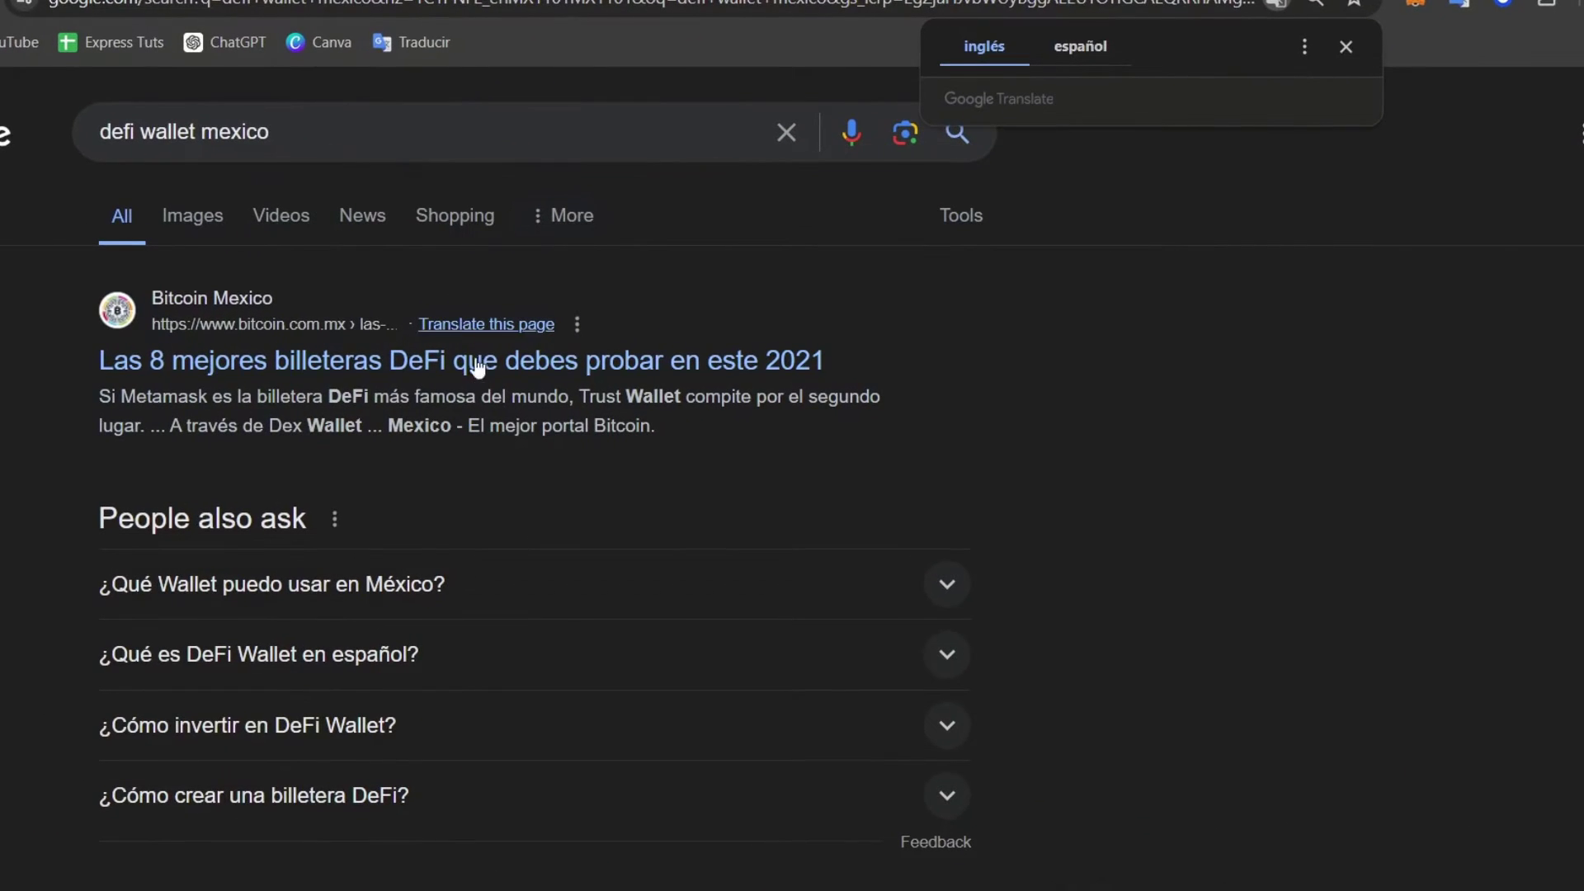
# Scroll through the 'defi wallet mexico' search results.
pyautogui.scroll(-4, 548, 442)
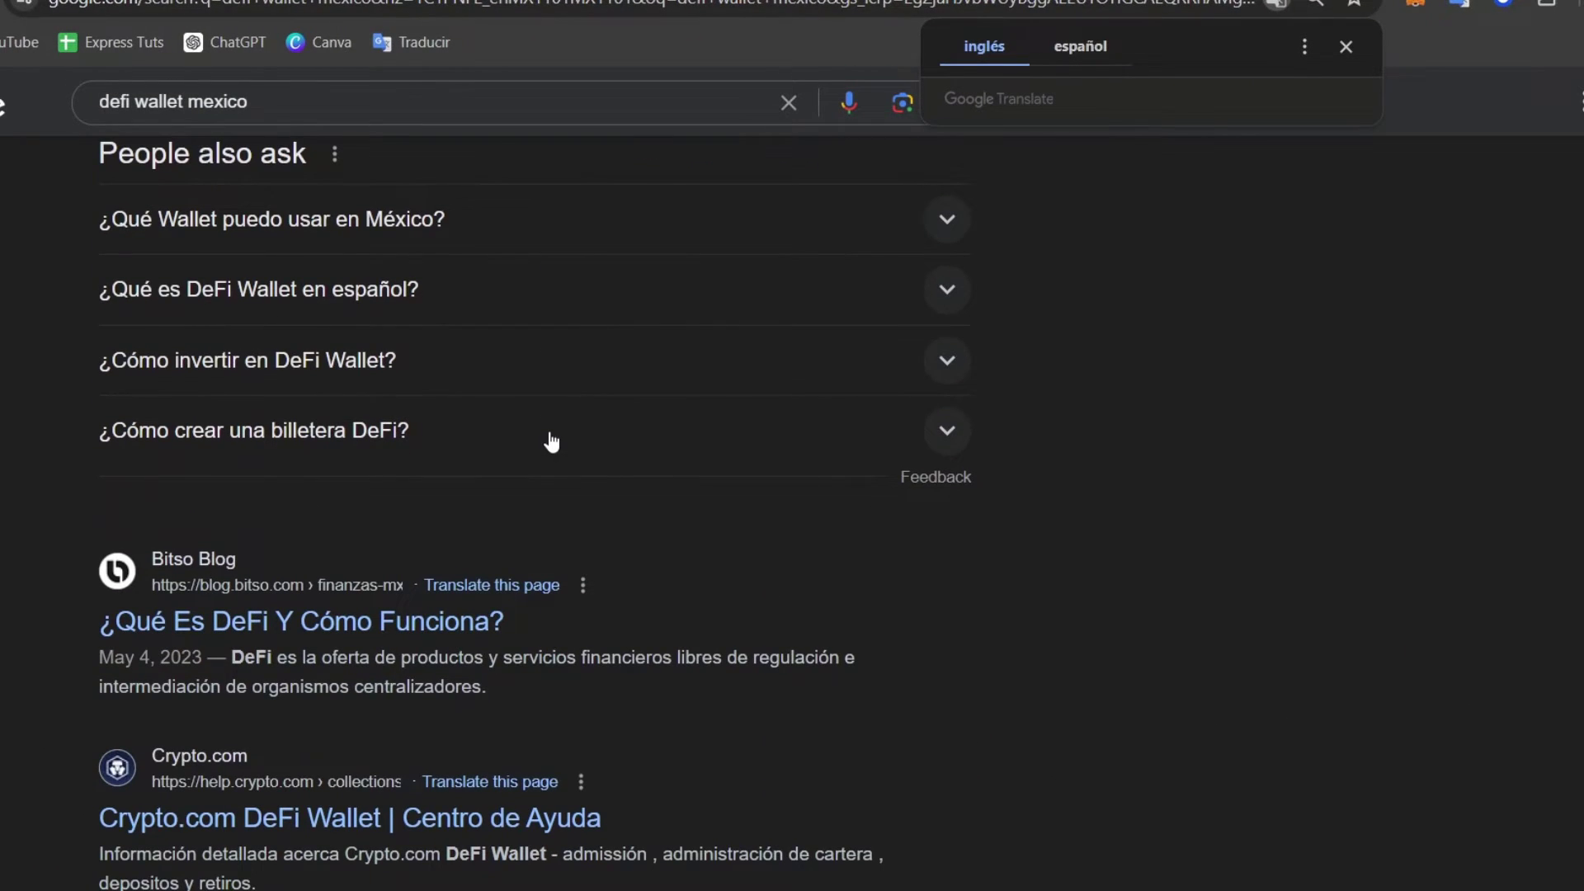
pyautogui.scroll(-2, 551, 443)
pyautogui.scroll(-2, 540, 445)
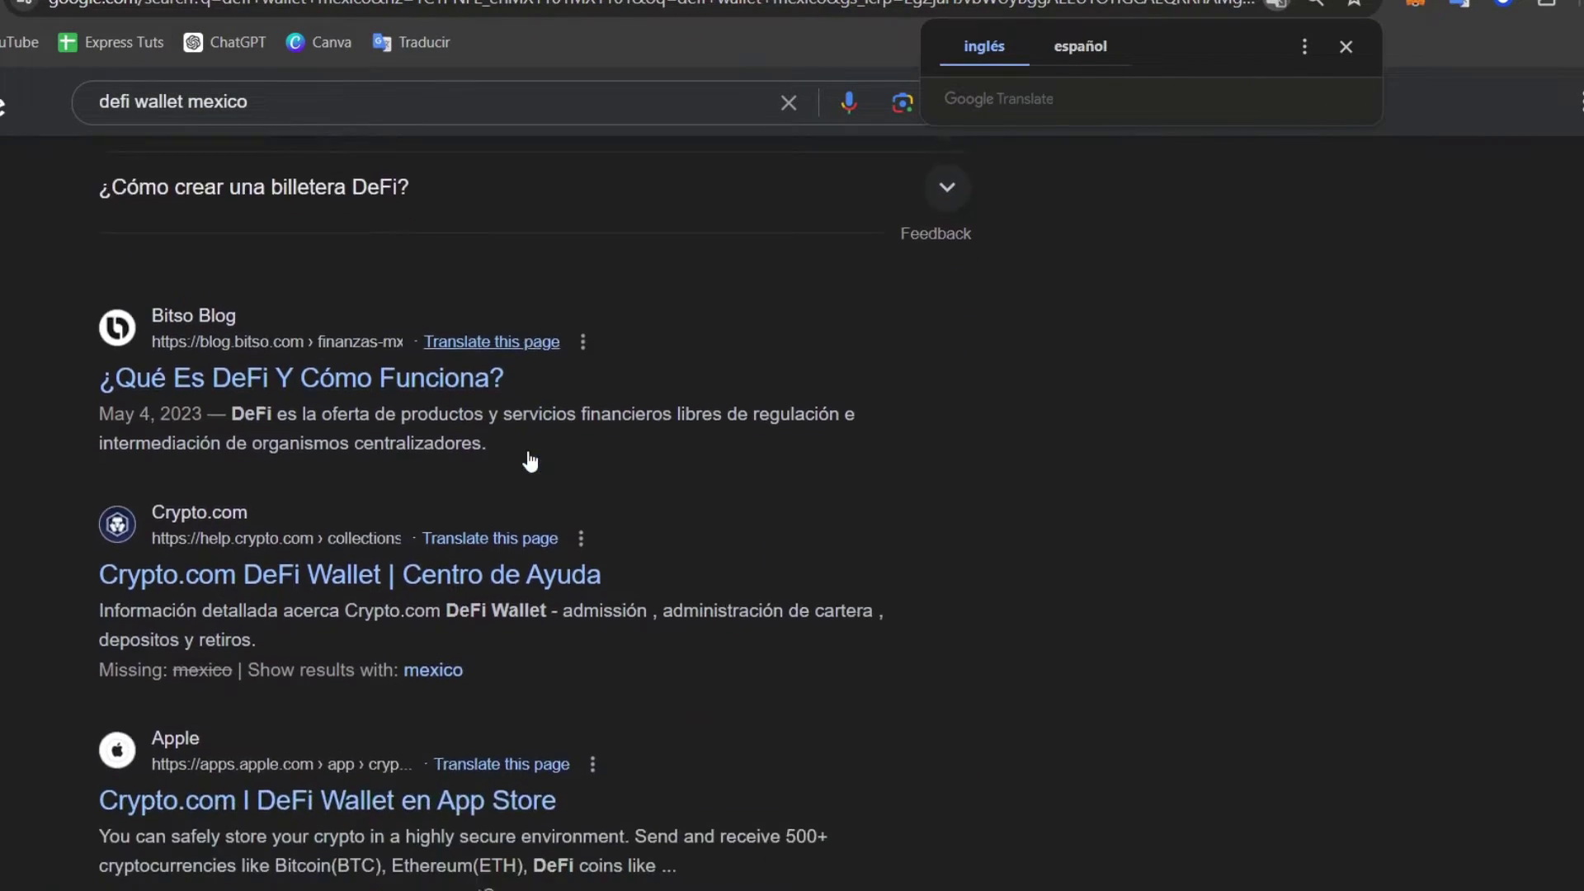
pyautogui.scroll(-7, 528, 458)
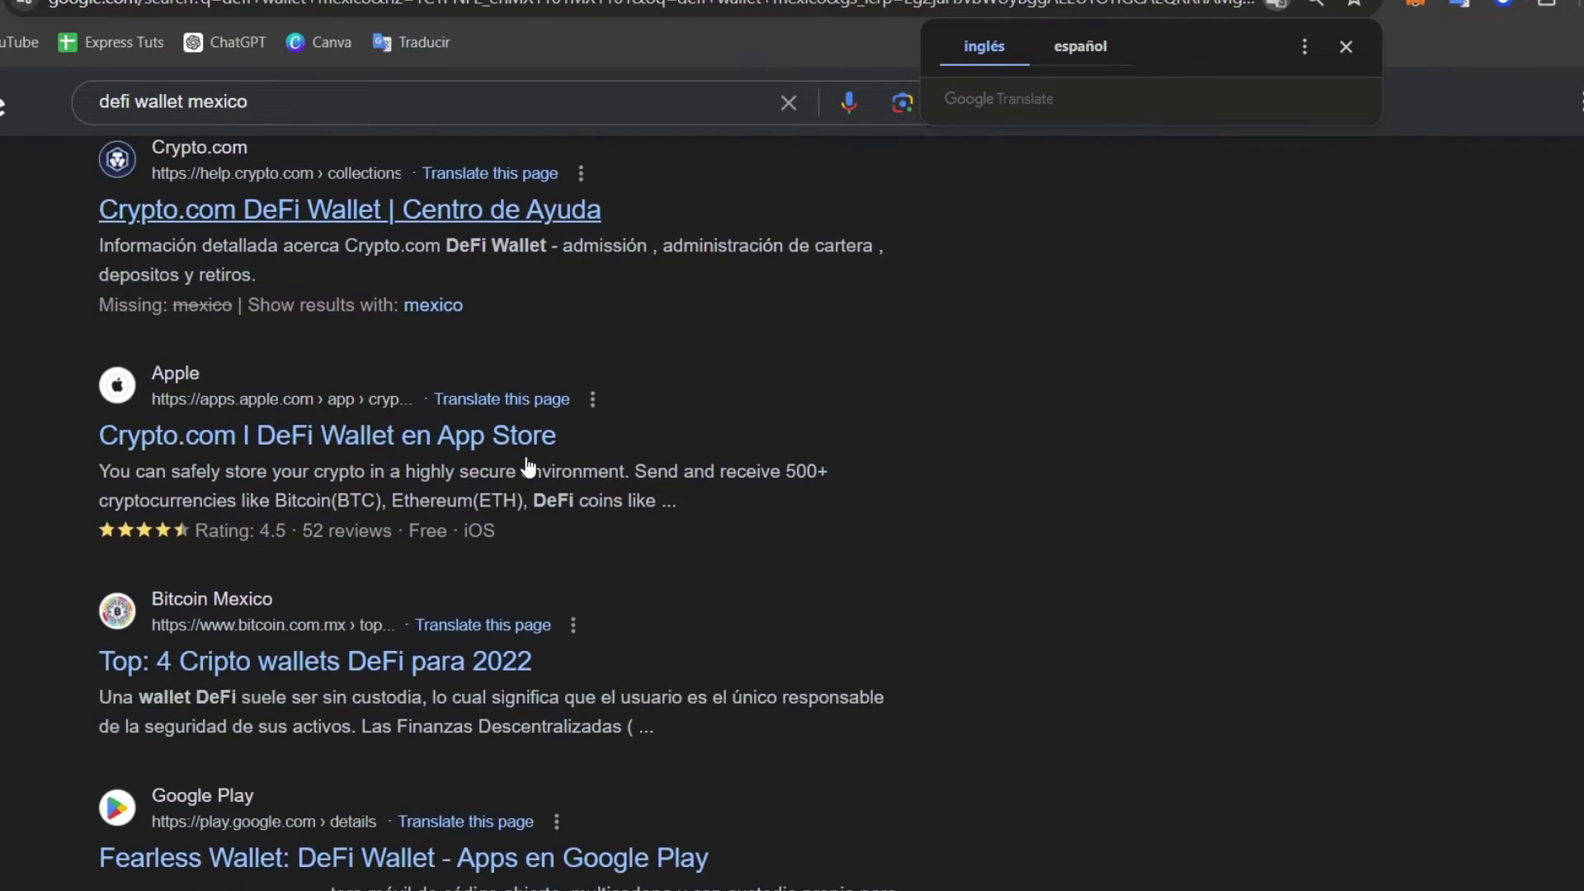
pyautogui.scroll(10, 528, 462)
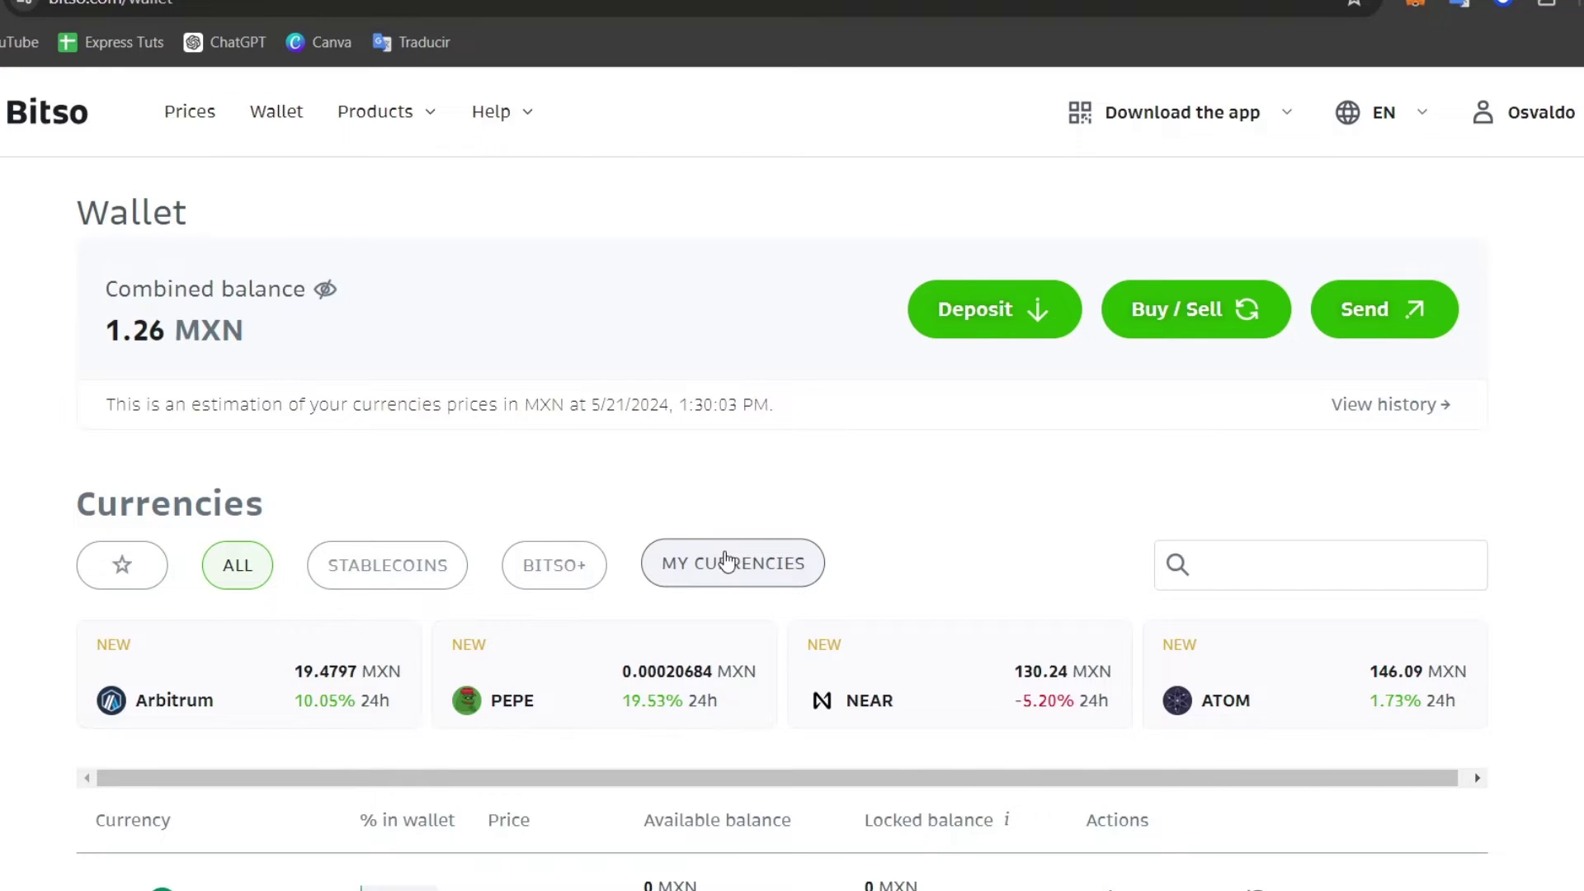
# Glance at the DeFi wallet, then open Bitso's Ether page showing the 0.00001883 ETH balance.
pyautogui.hotkey('alt', 'Tab')
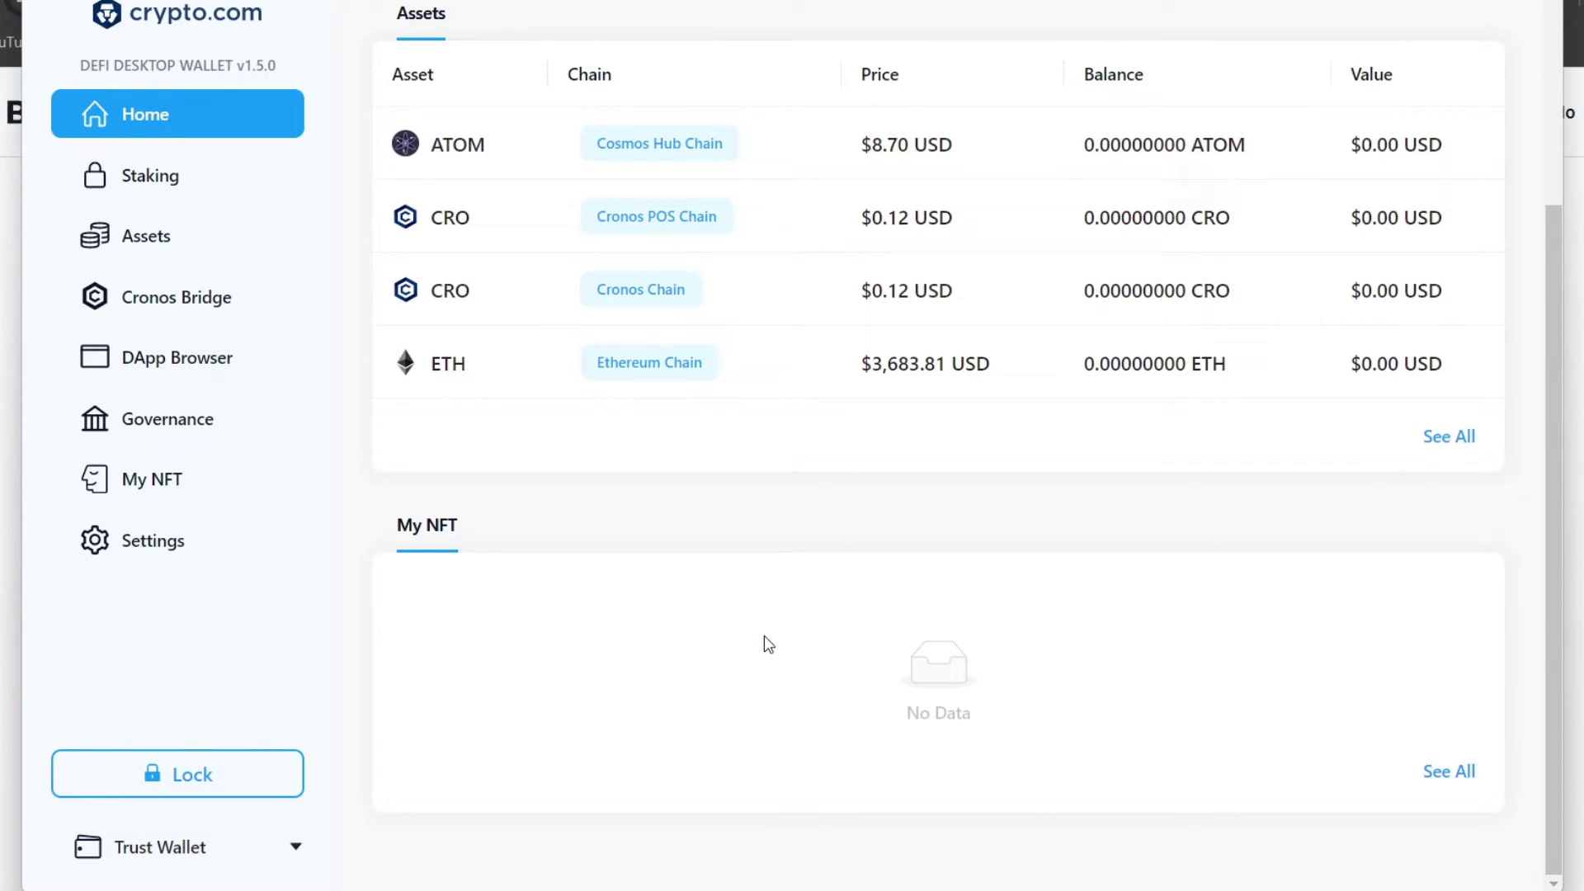
pyautogui.hotkey('alt', 'Tab')
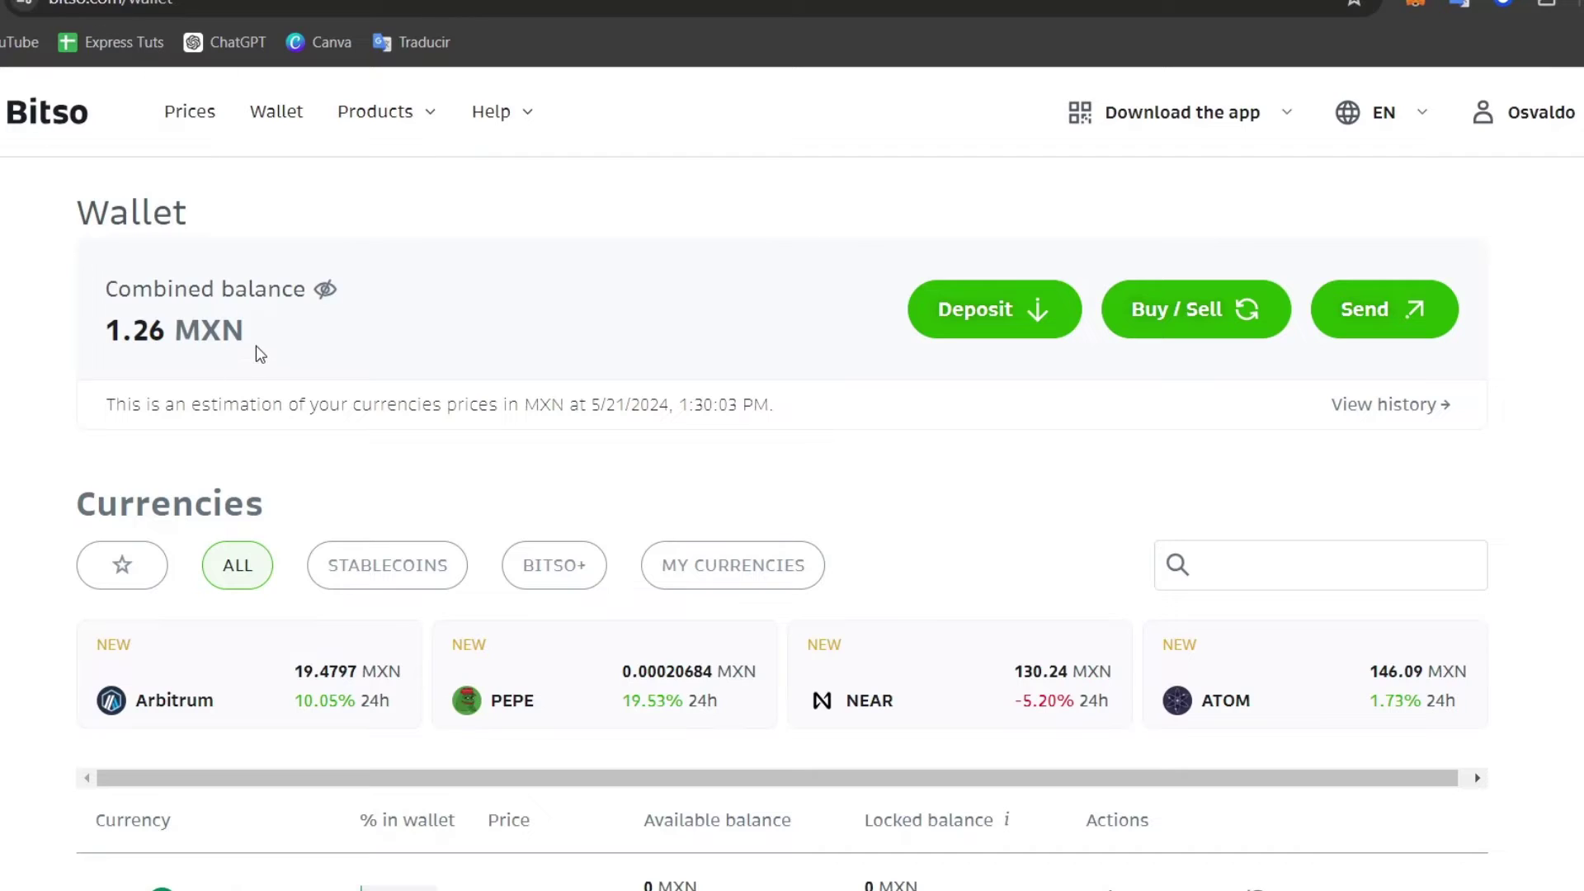
pyautogui.scroll(-5, 445, 438)
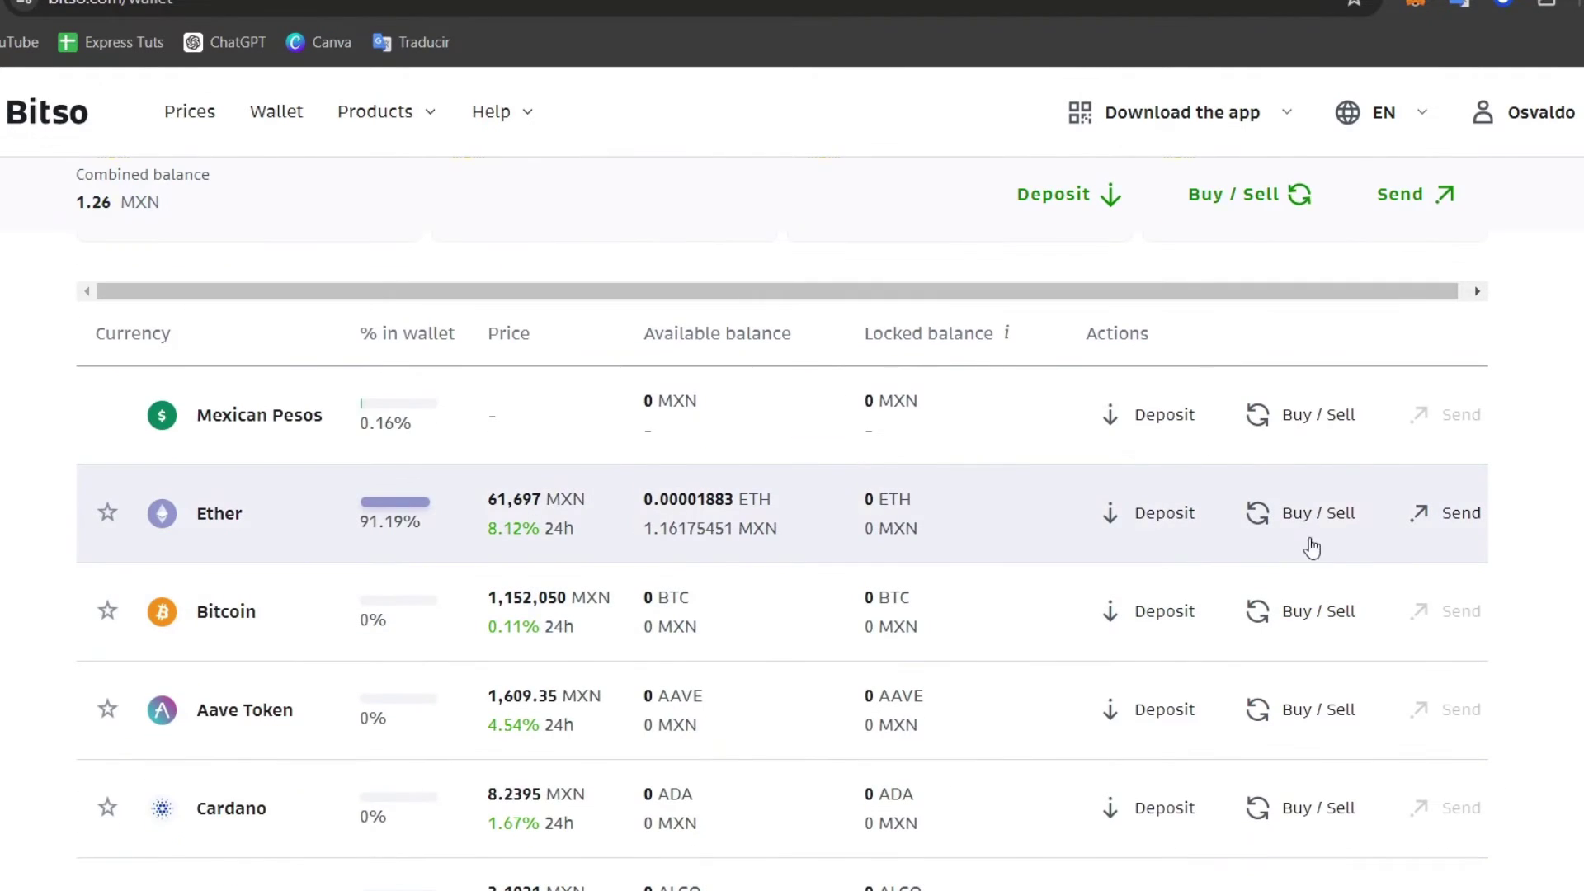
pyautogui.click(301, 515)
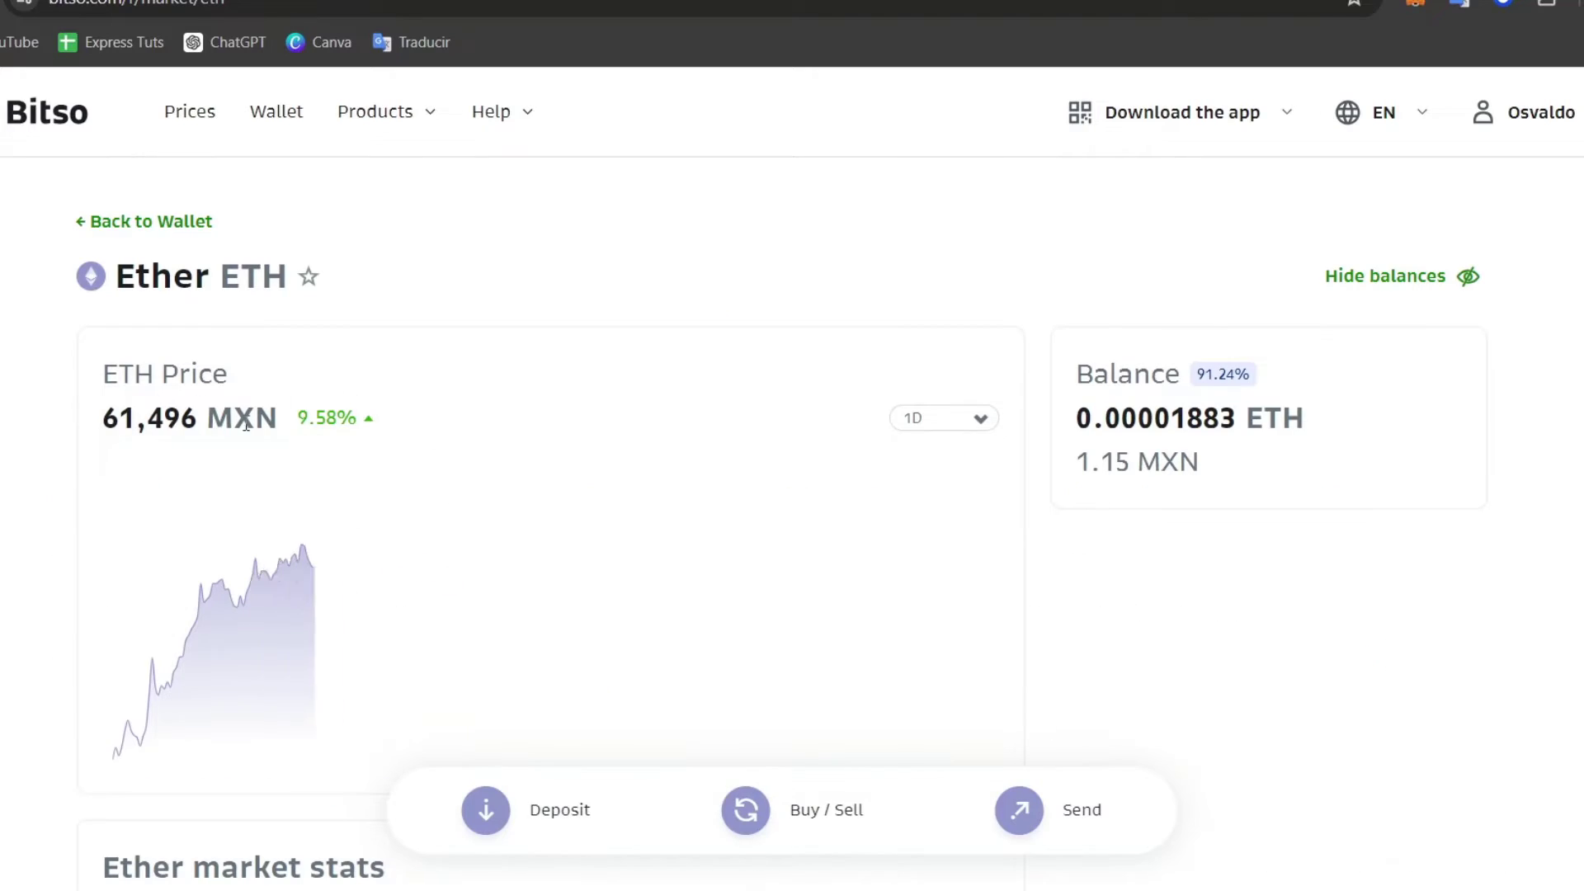
pyautogui.scroll(-1, 742, 544)
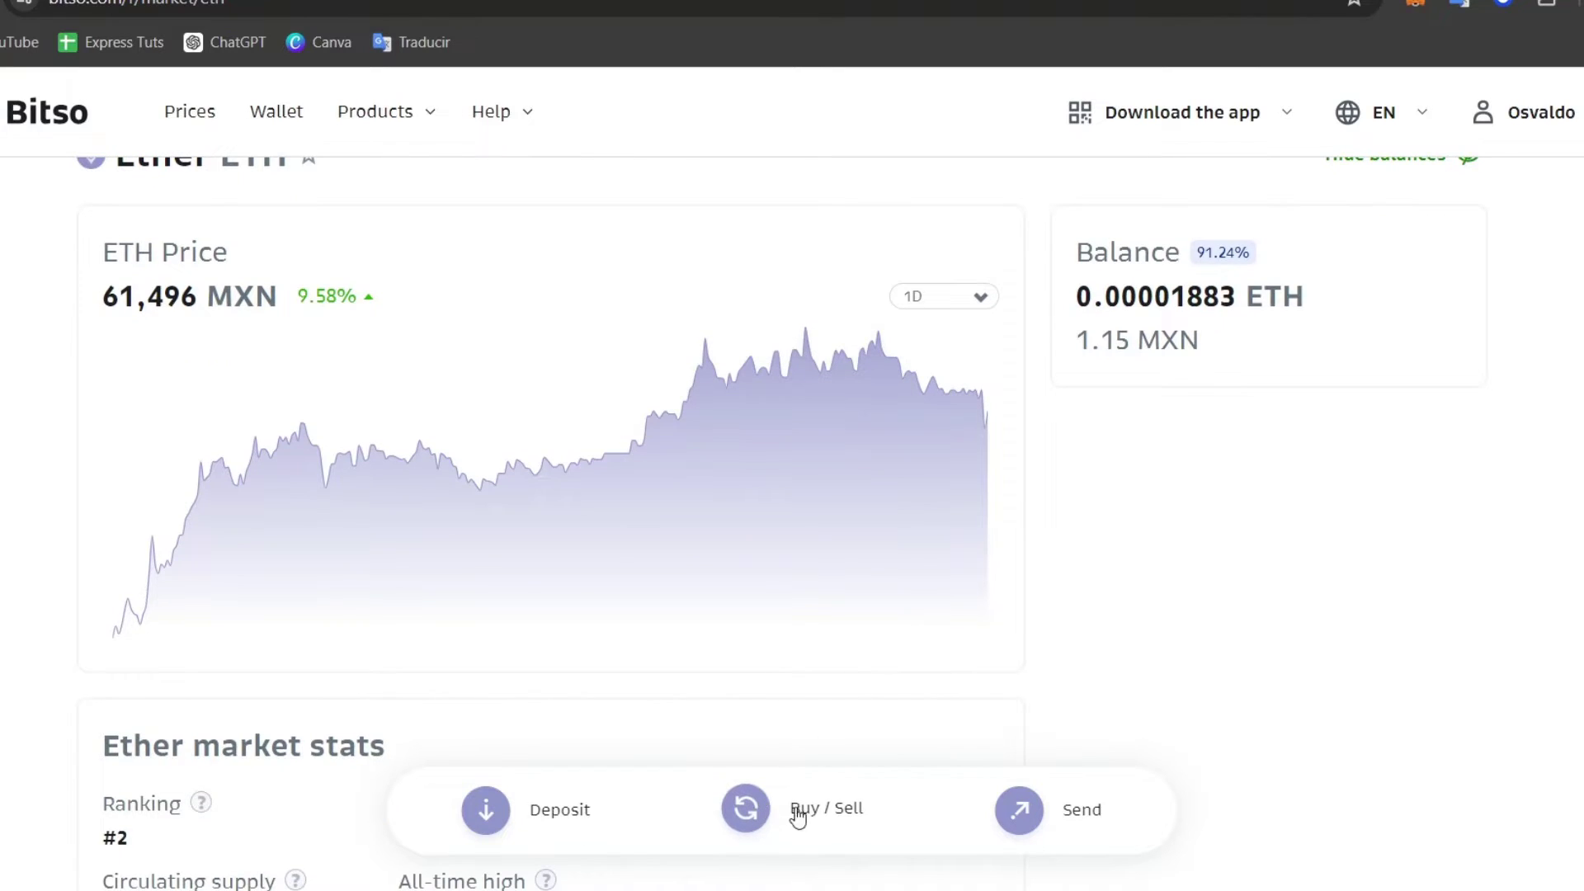
pyautogui.click(848, 815)
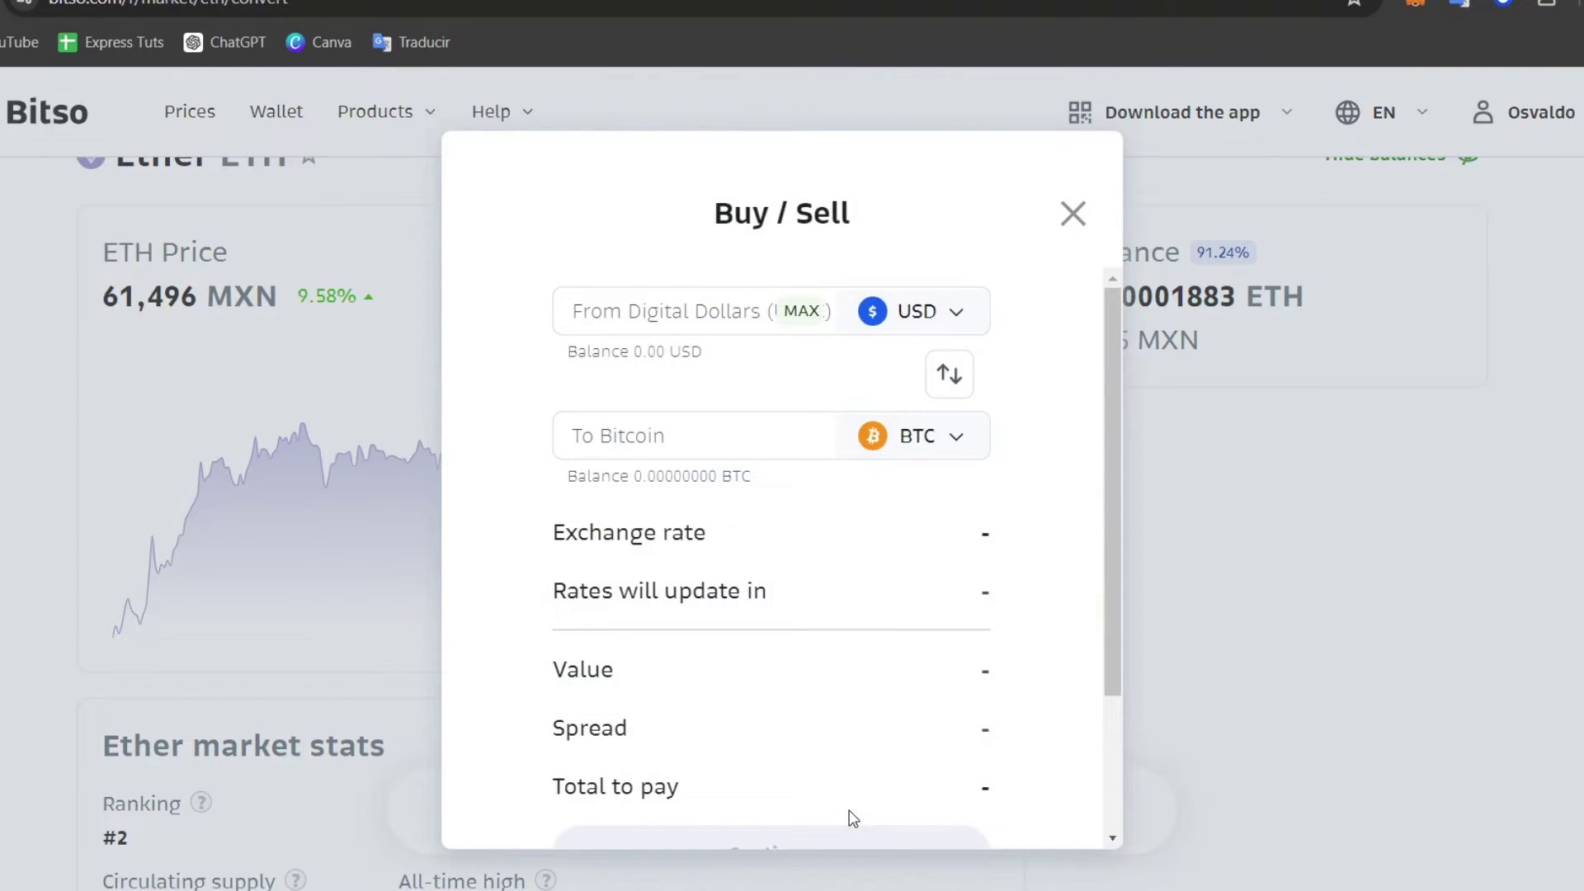
pyautogui.click(914, 311)
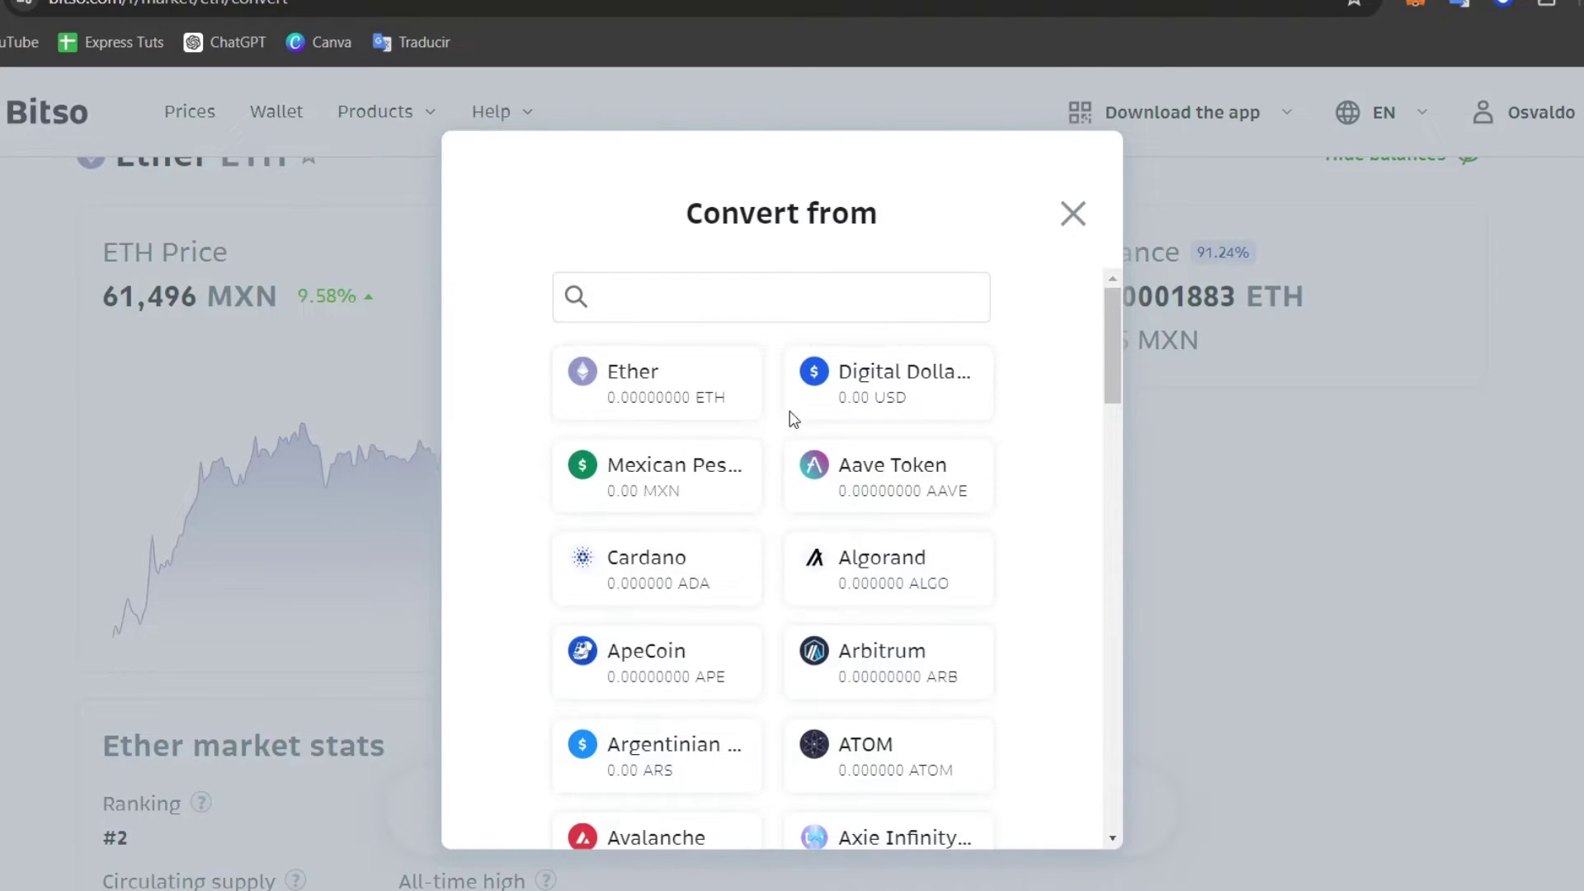
pyautogui.click(798, 295)
pyautogui.write('ether')
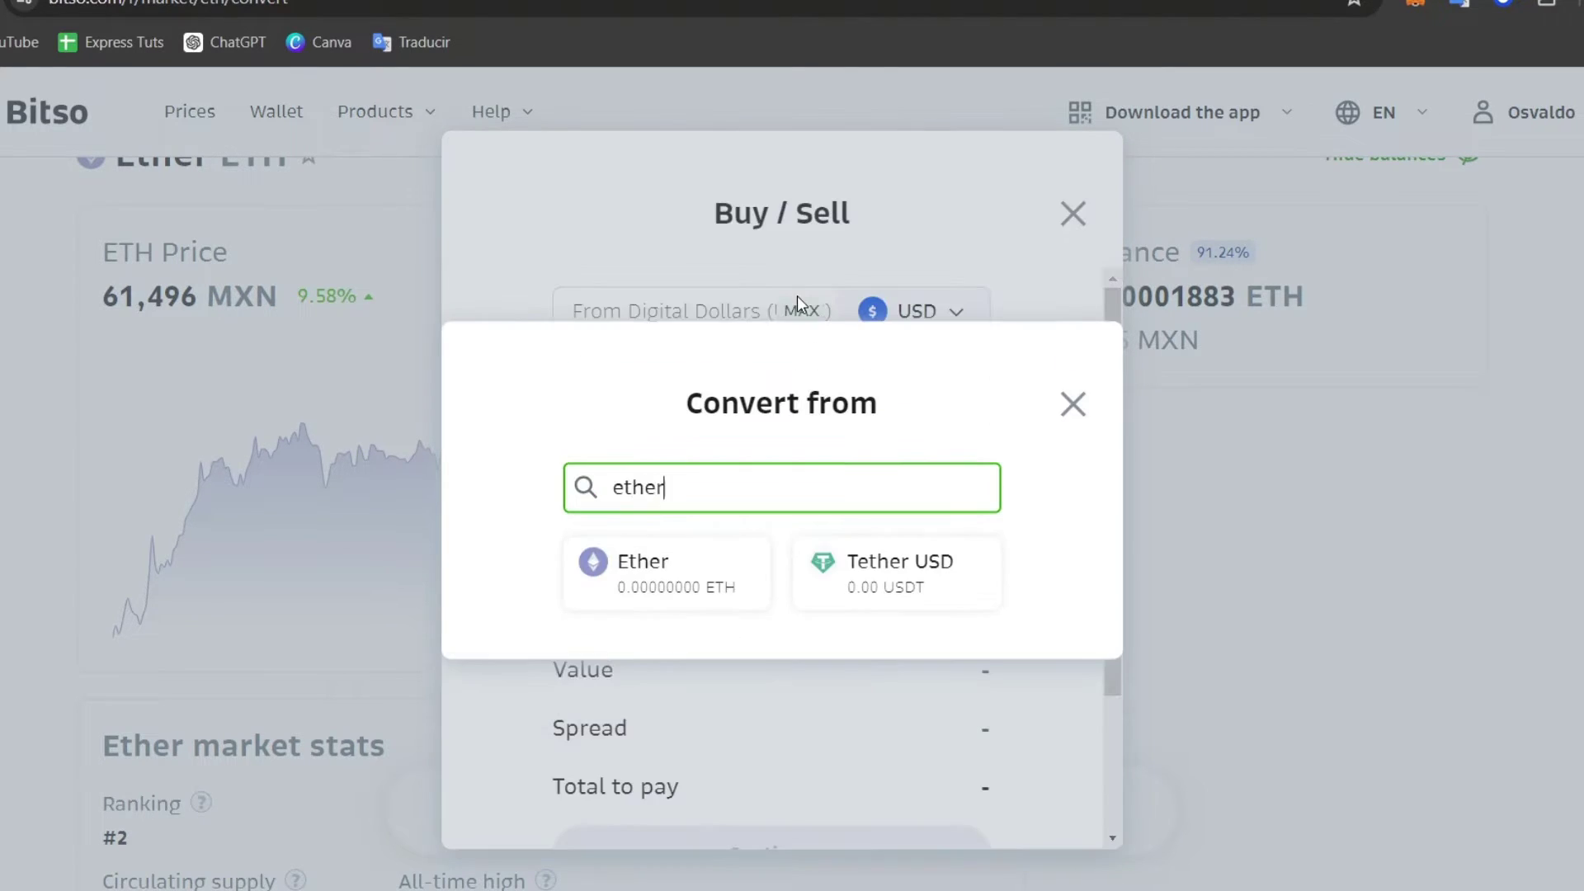
pyautogui.click(725, 578)
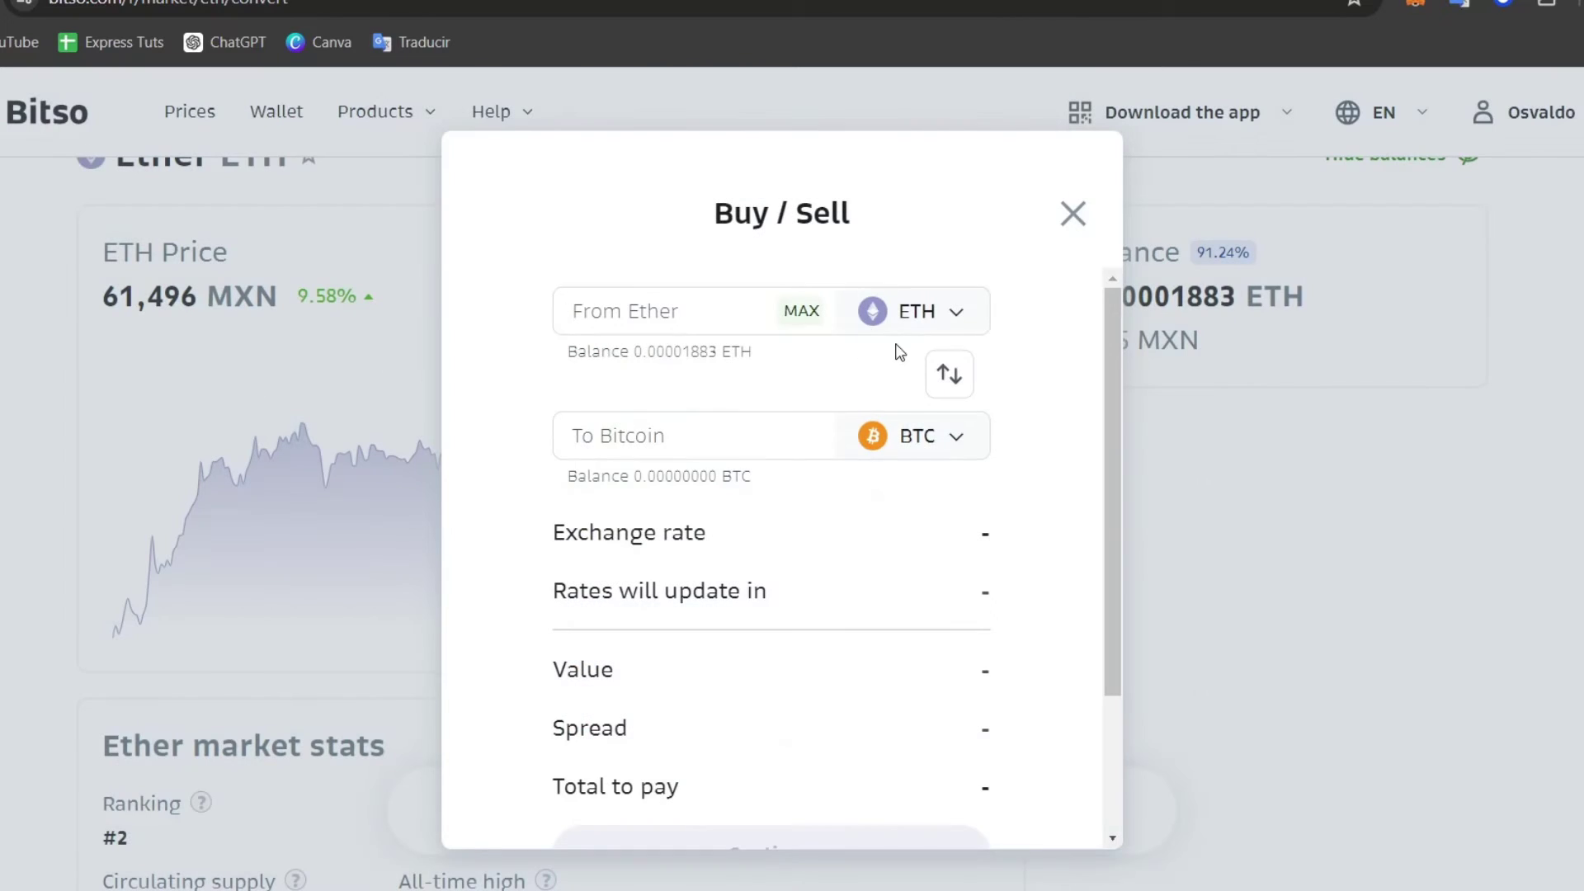
pyautogui.click(913, 436)
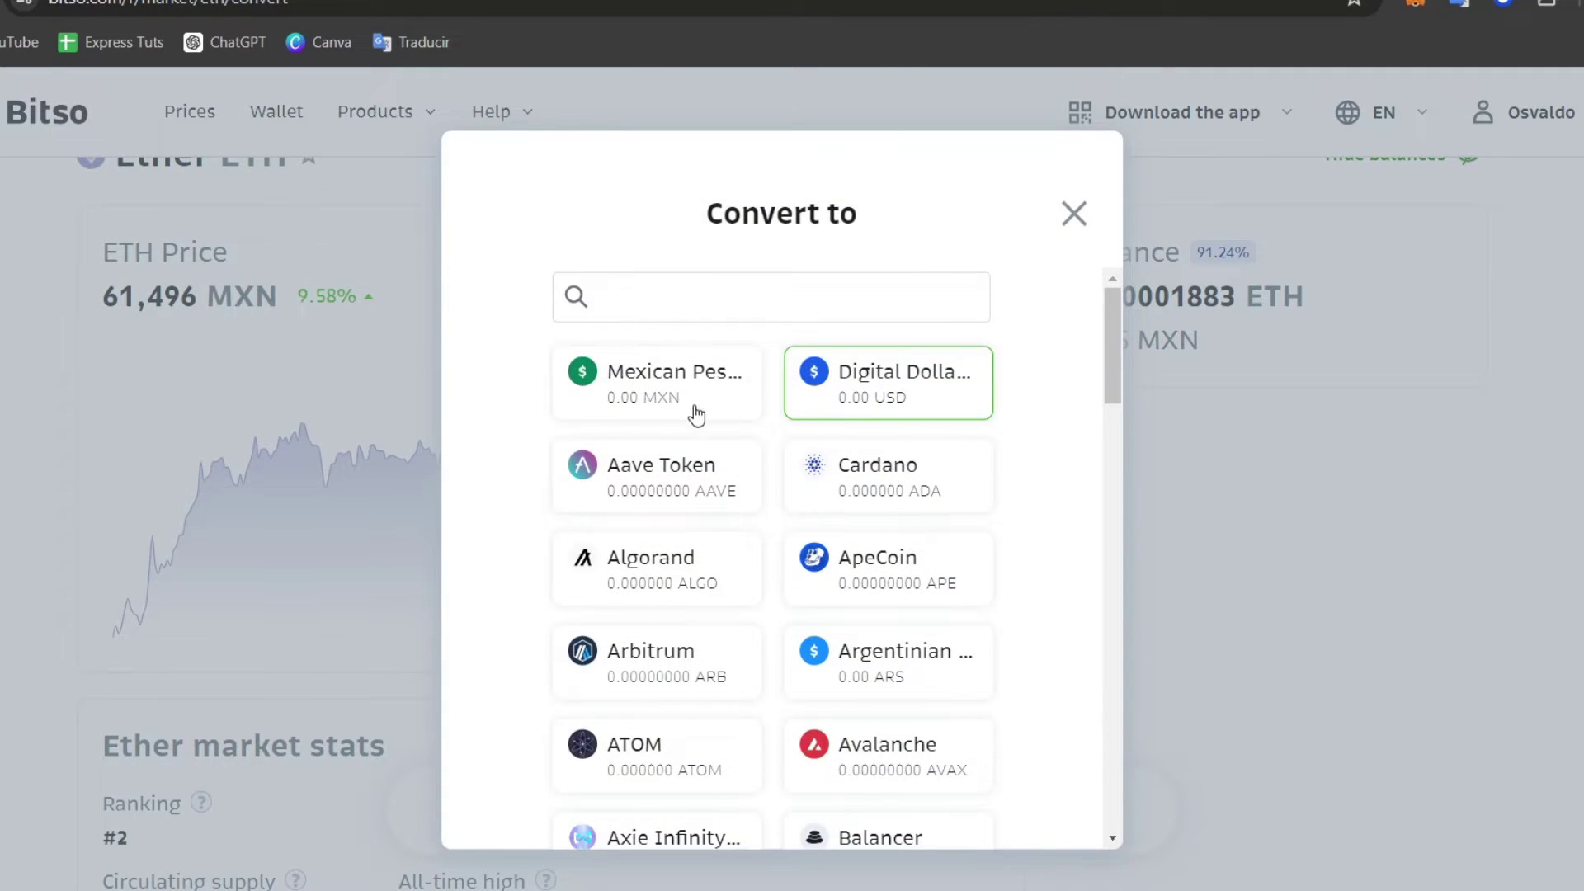
pyautogui.click(612, 367)
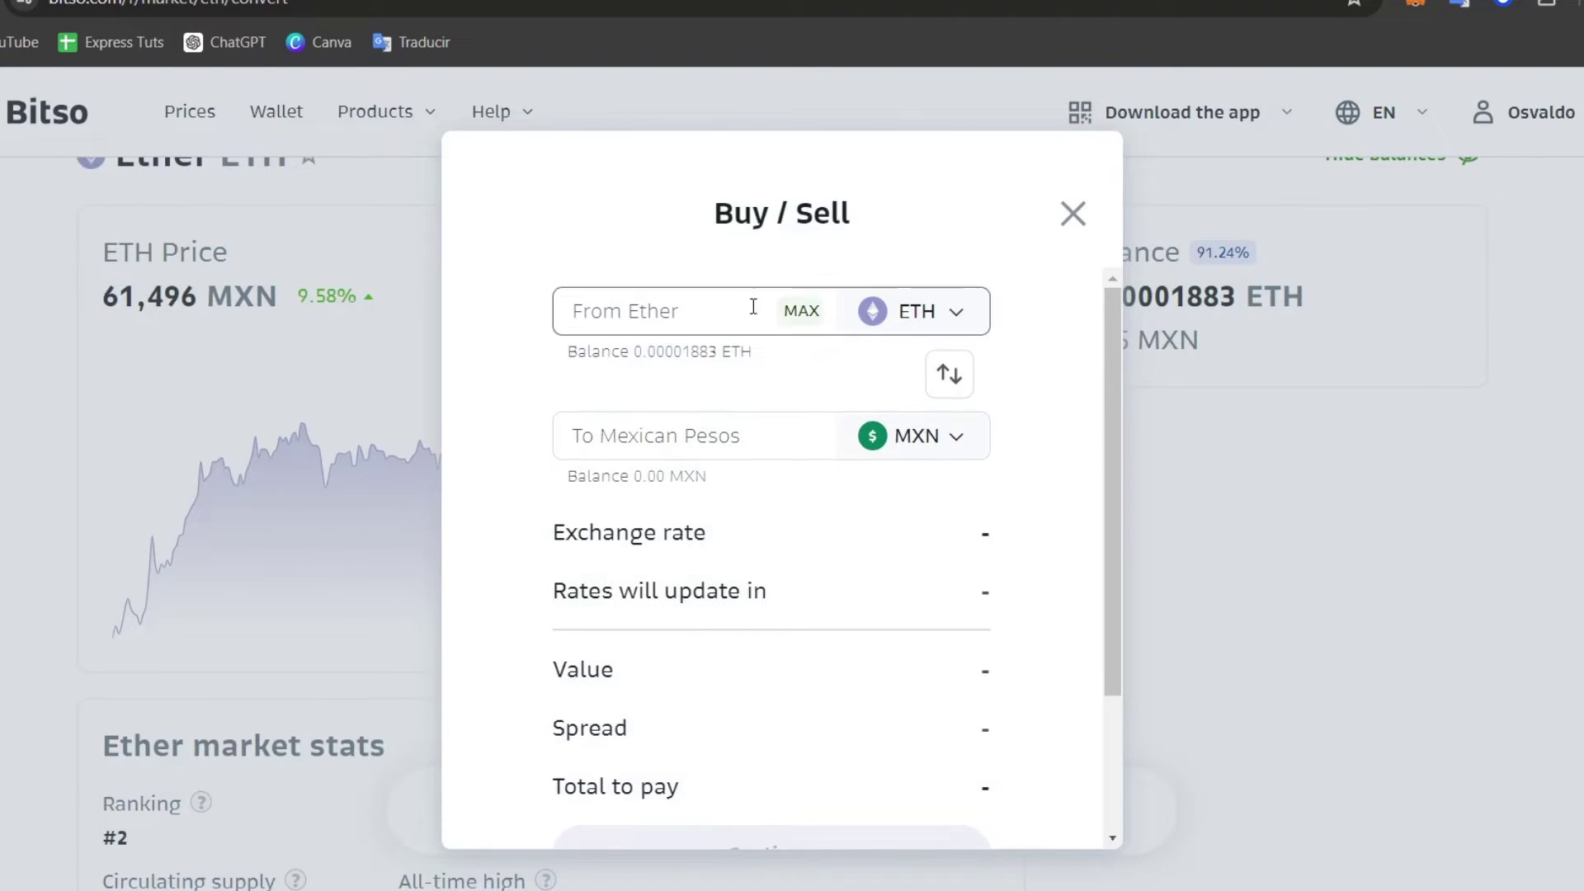
pyautogui.click(688, 302)
pyautogui.write('9')
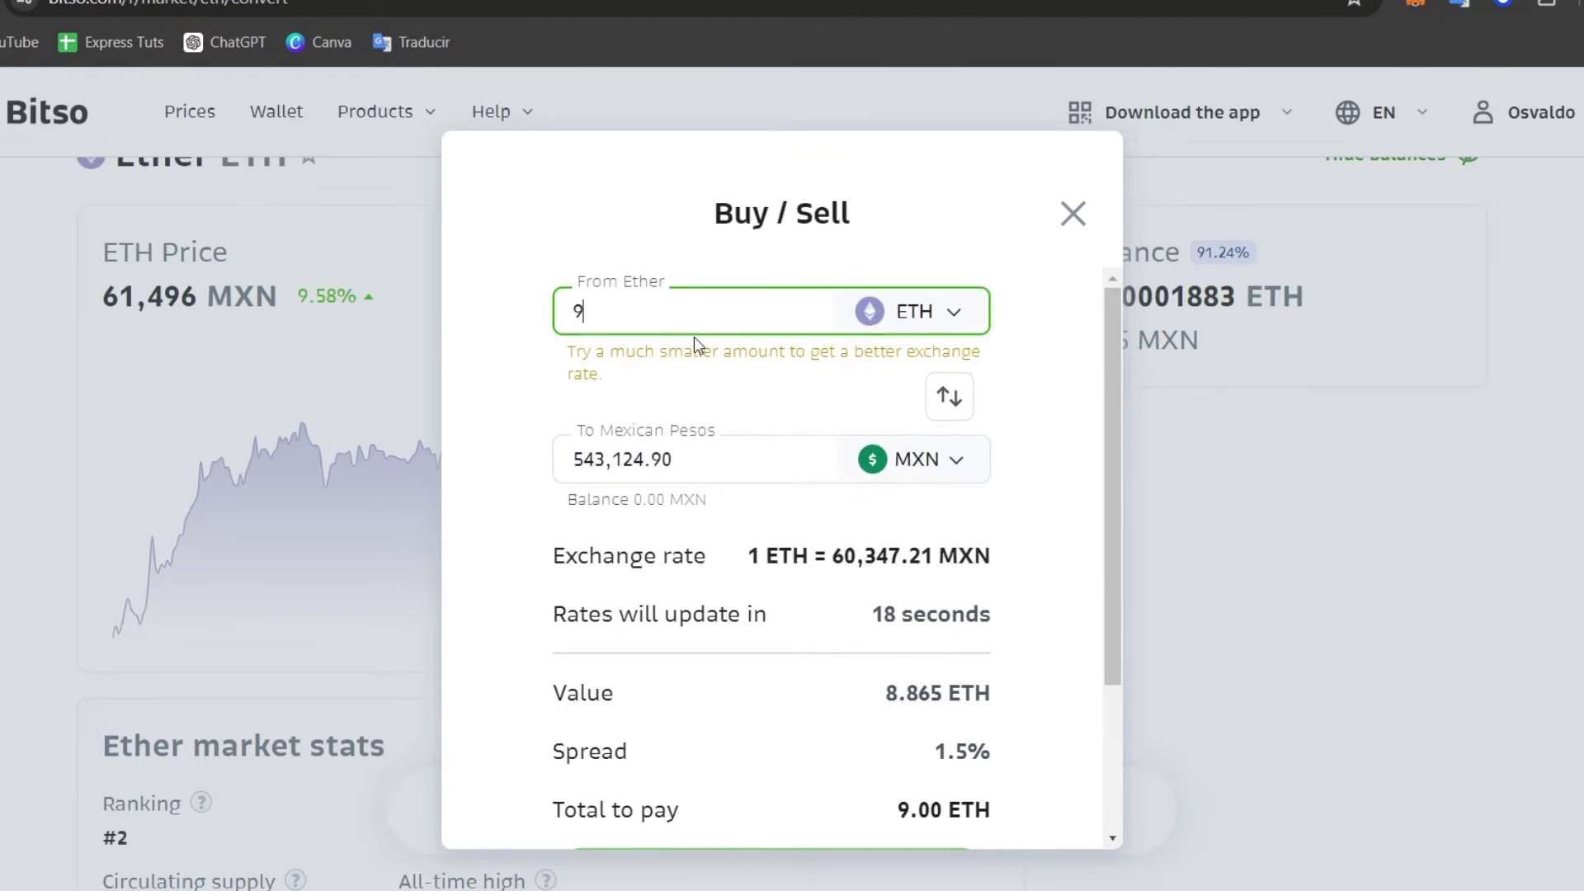
pyautogui.write('1')
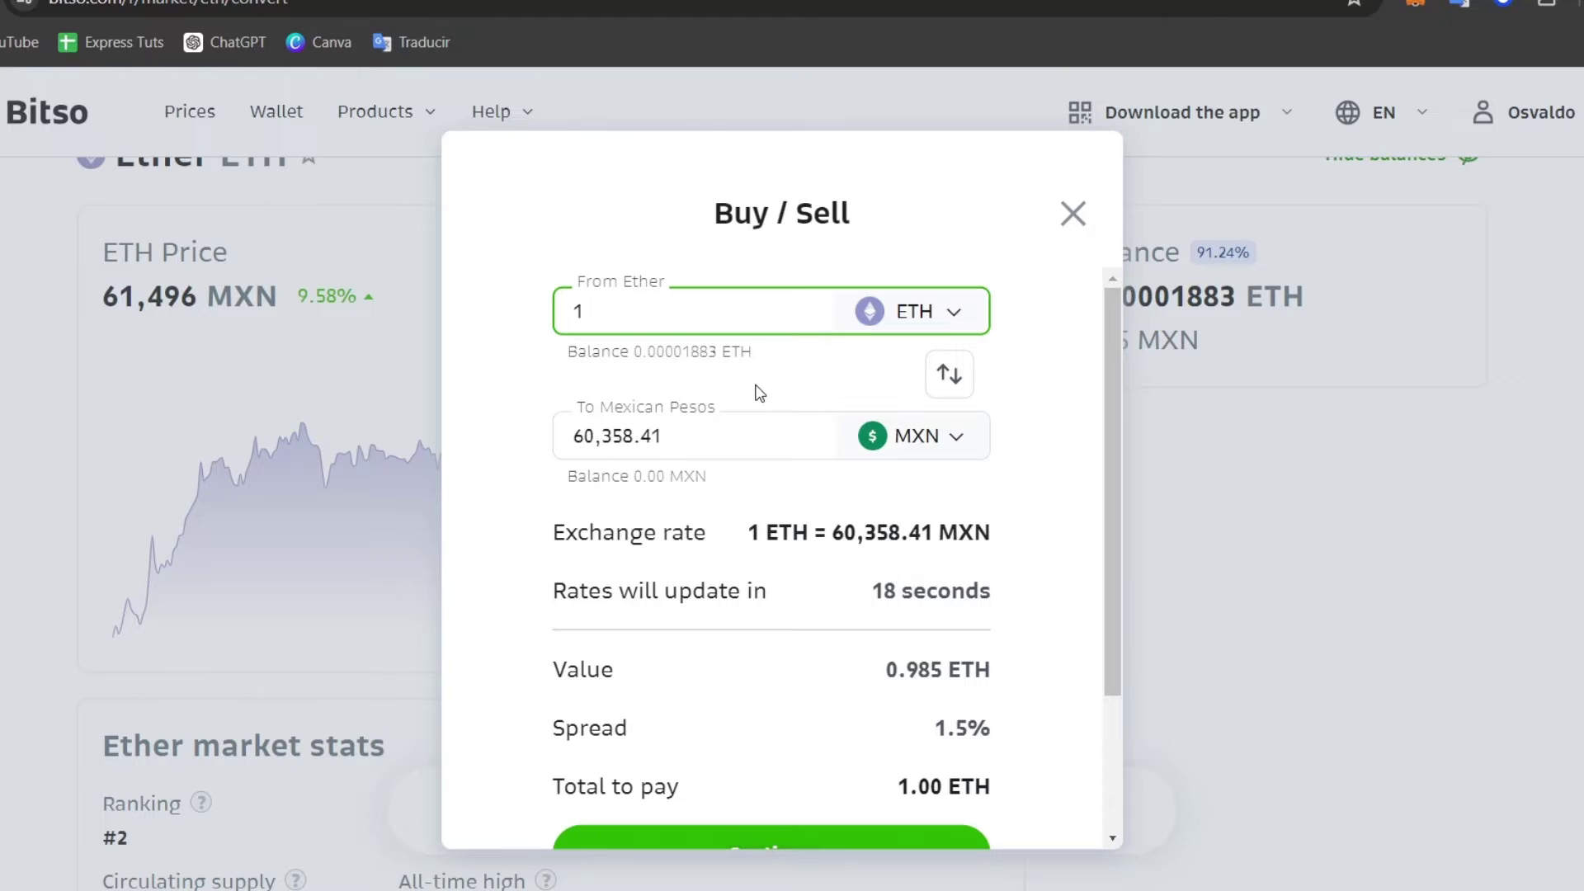
pyautogui.scroll(-2, 780, 396)
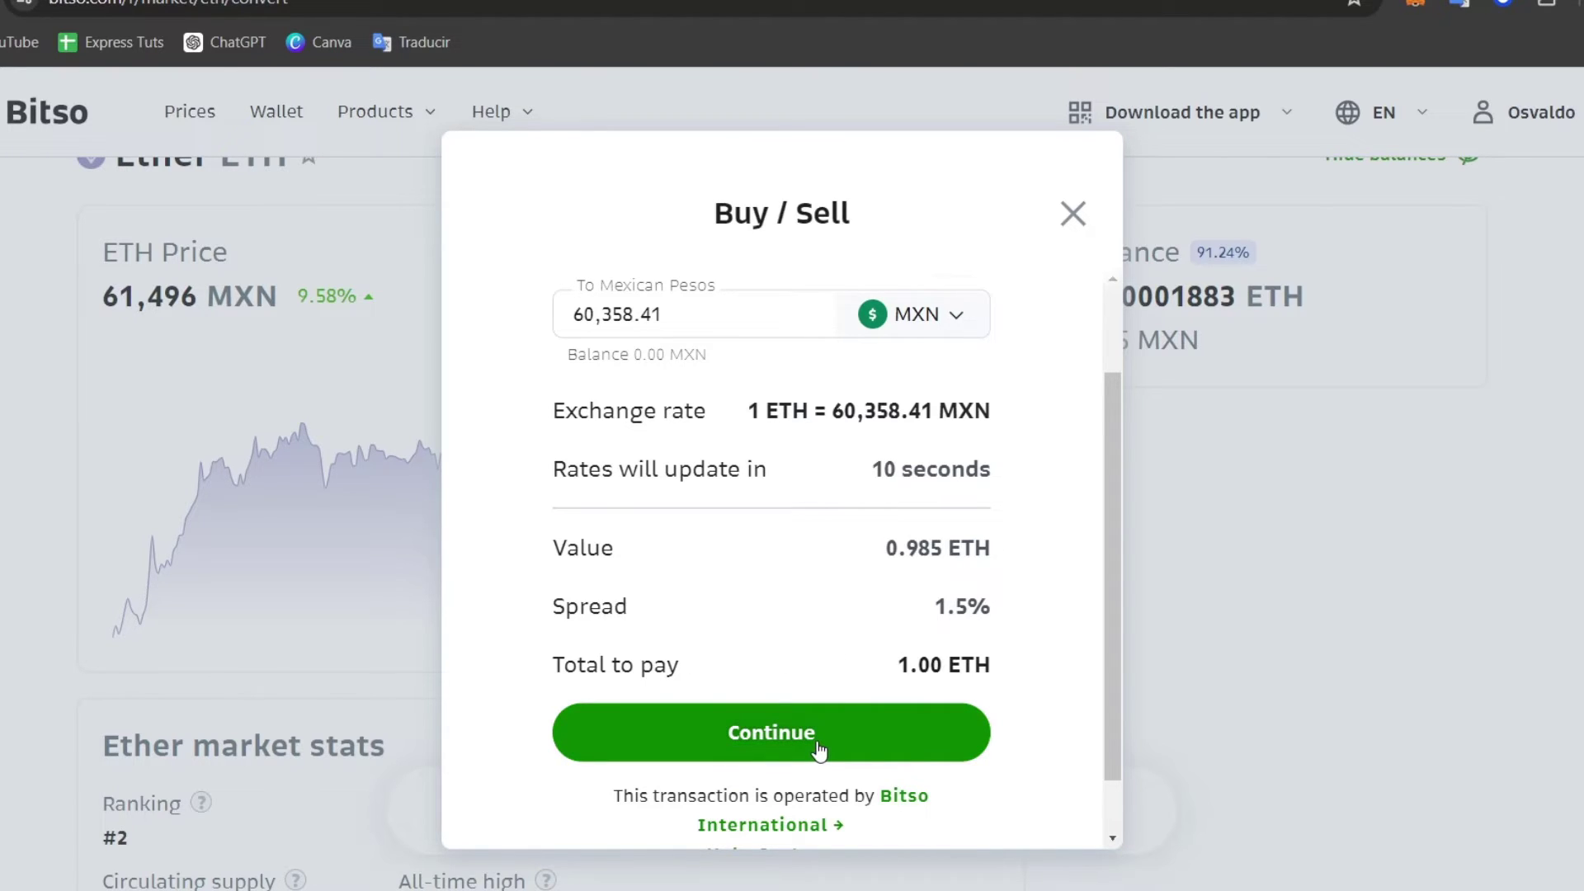
# Close the conversion form and open Bitso's cryptocurrency Prices page.
pyautogui.click(1073, 214)
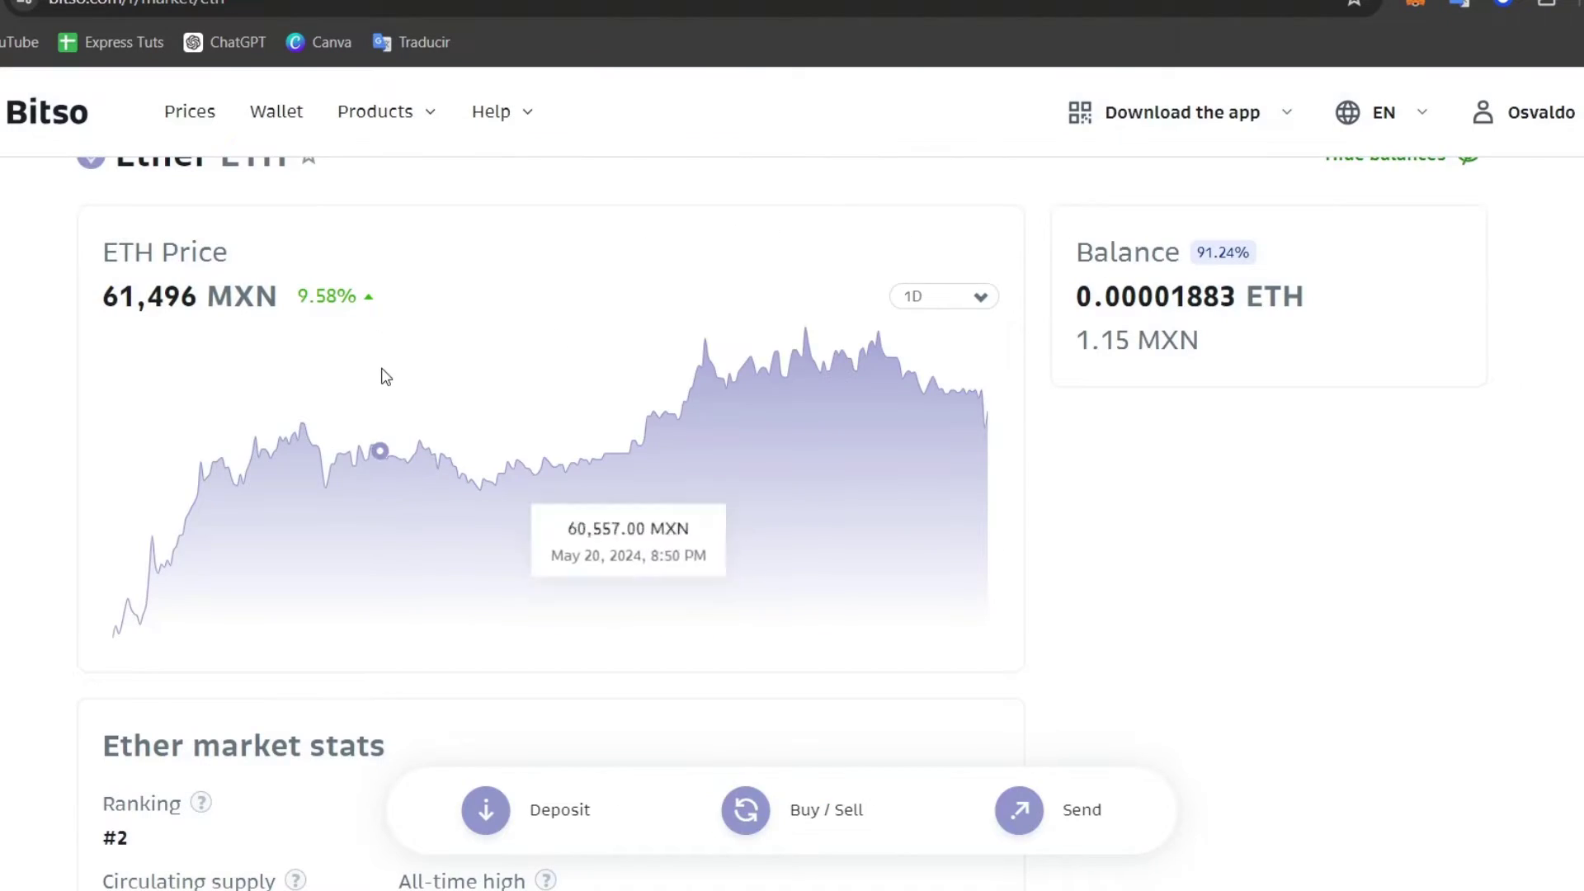
pyautogui.scroll(2, 384, 374)
pyautogui.scroll(-4, 413, 445)
pyautogui.scroll(4, 467, 438)
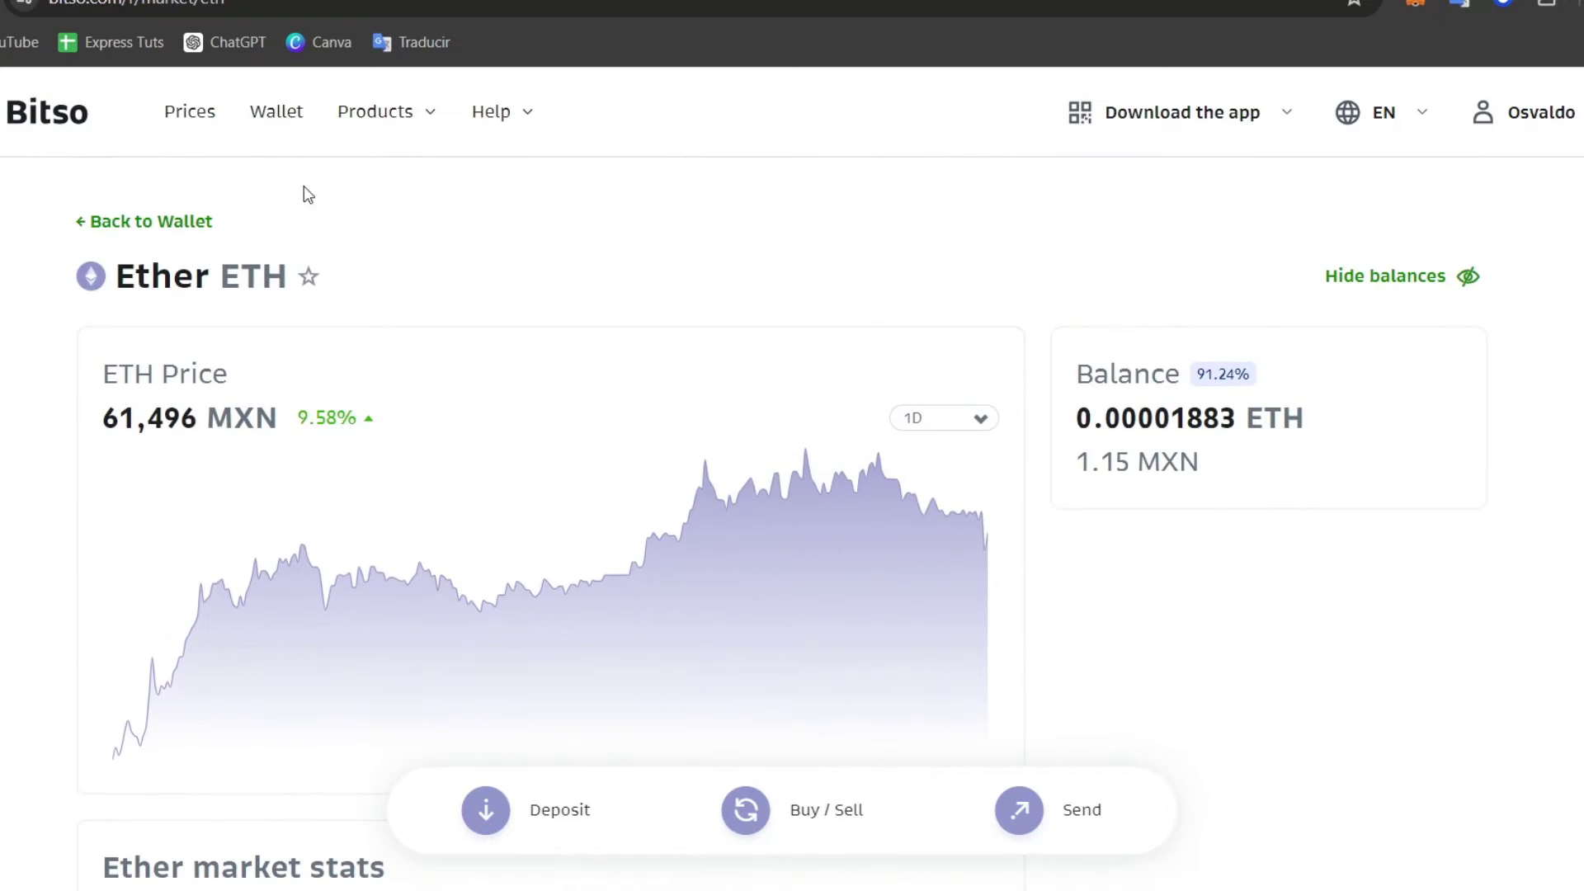
pyautogui.click(216, 117)
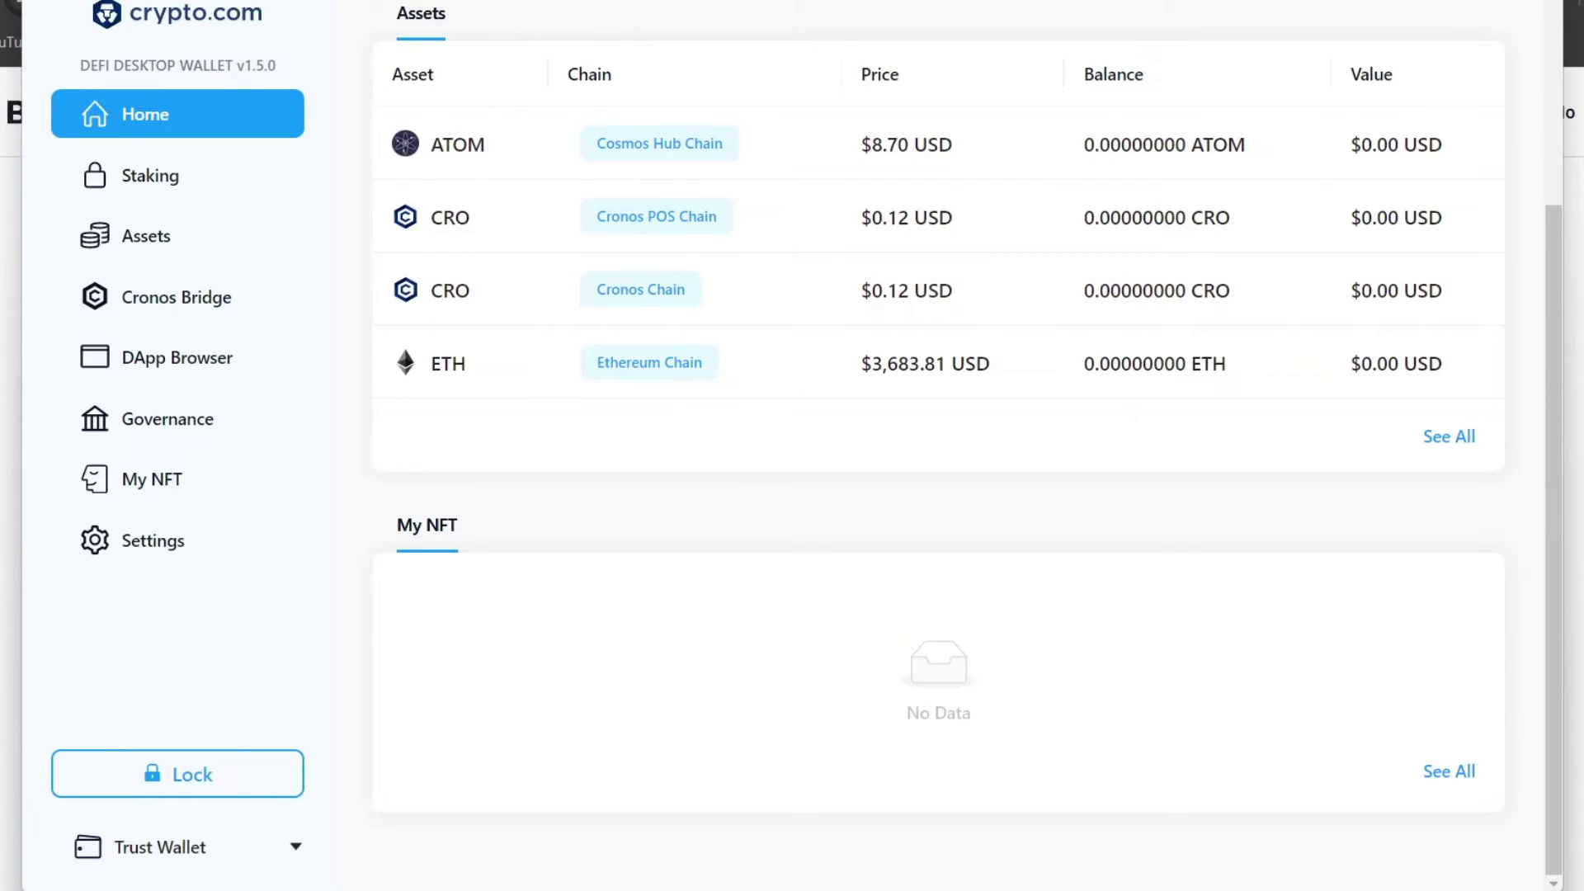
# Scroll through today's cryptocurrency price listings, then reload the Prices page.
pyautogui.hotkey('alt', 'Tab')
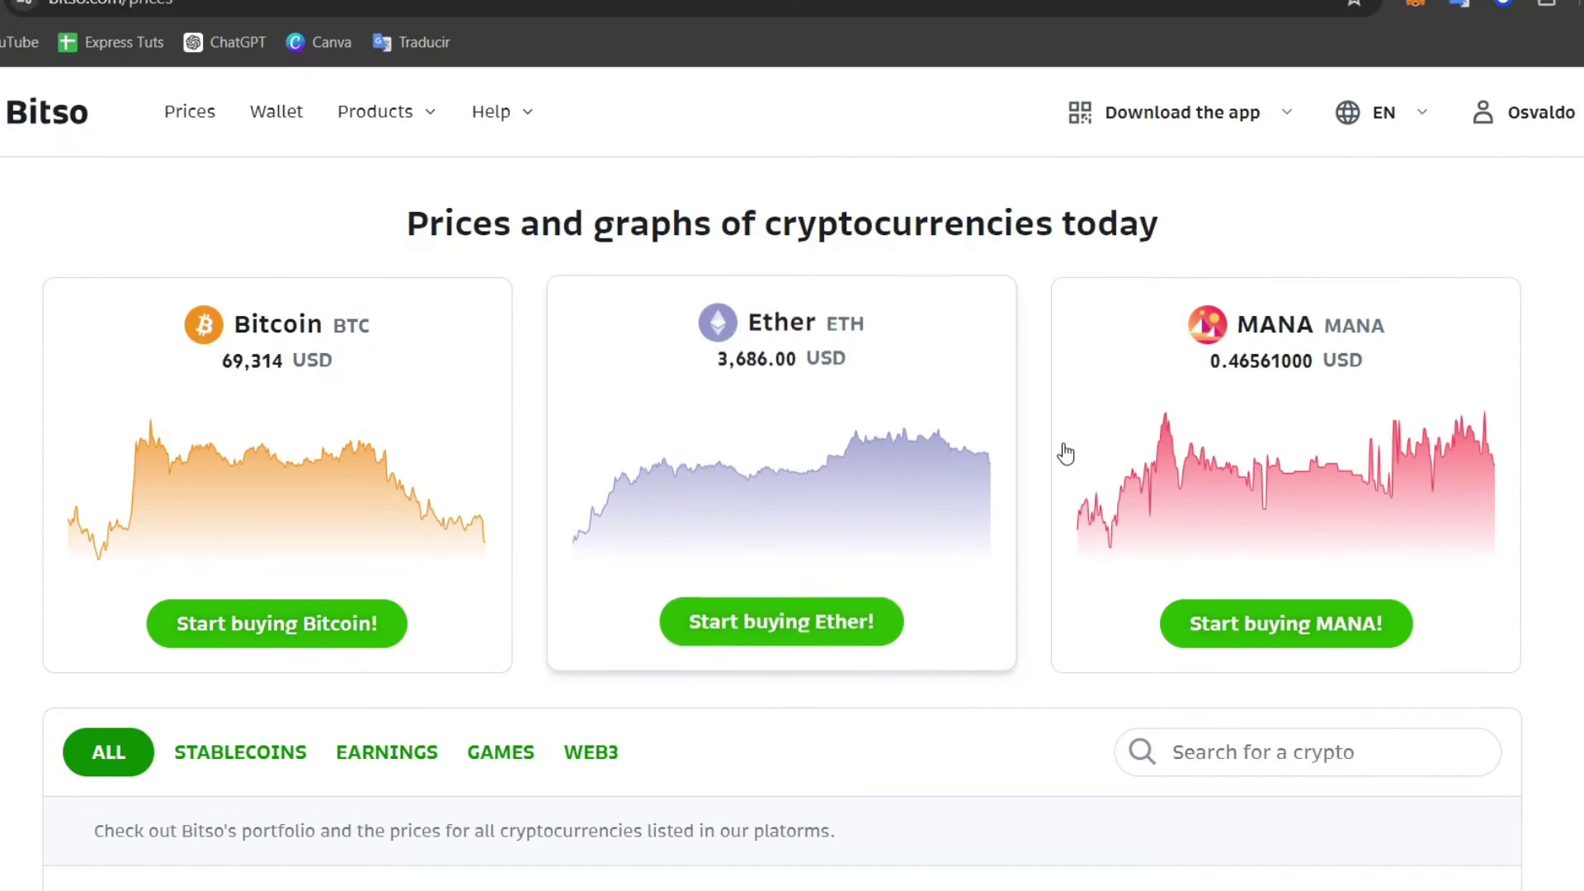
pyautogui.scroll(-6, 1063, 462)
pyautogui.scroll(-10, 856, 556)
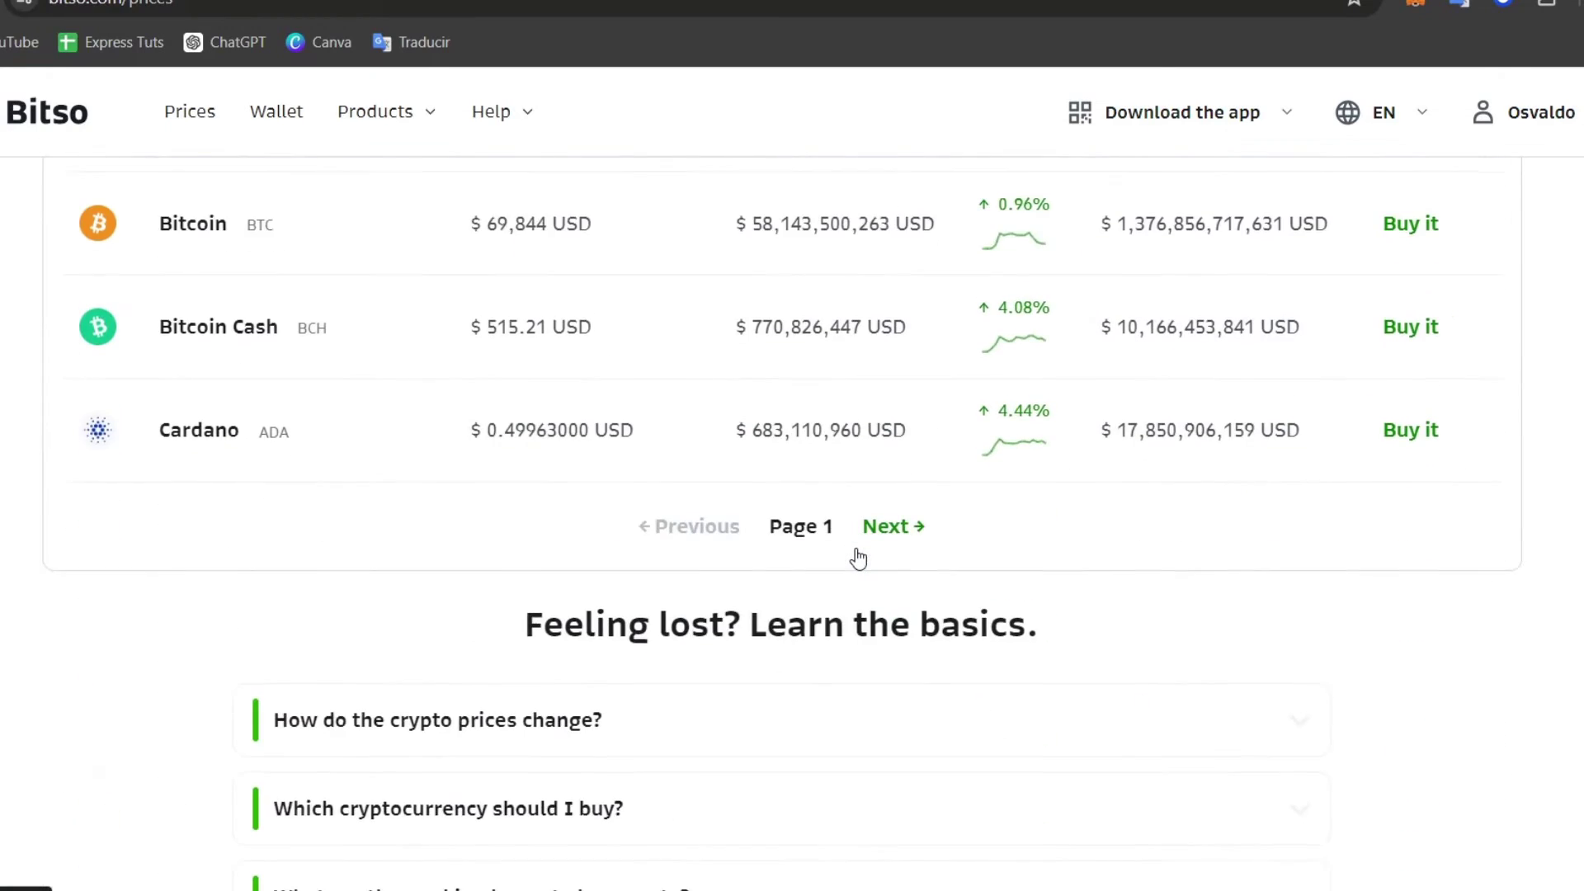
pyautogui.scroll(-4, 858, 559)
pyautogui.scroll(20, 850, 559)
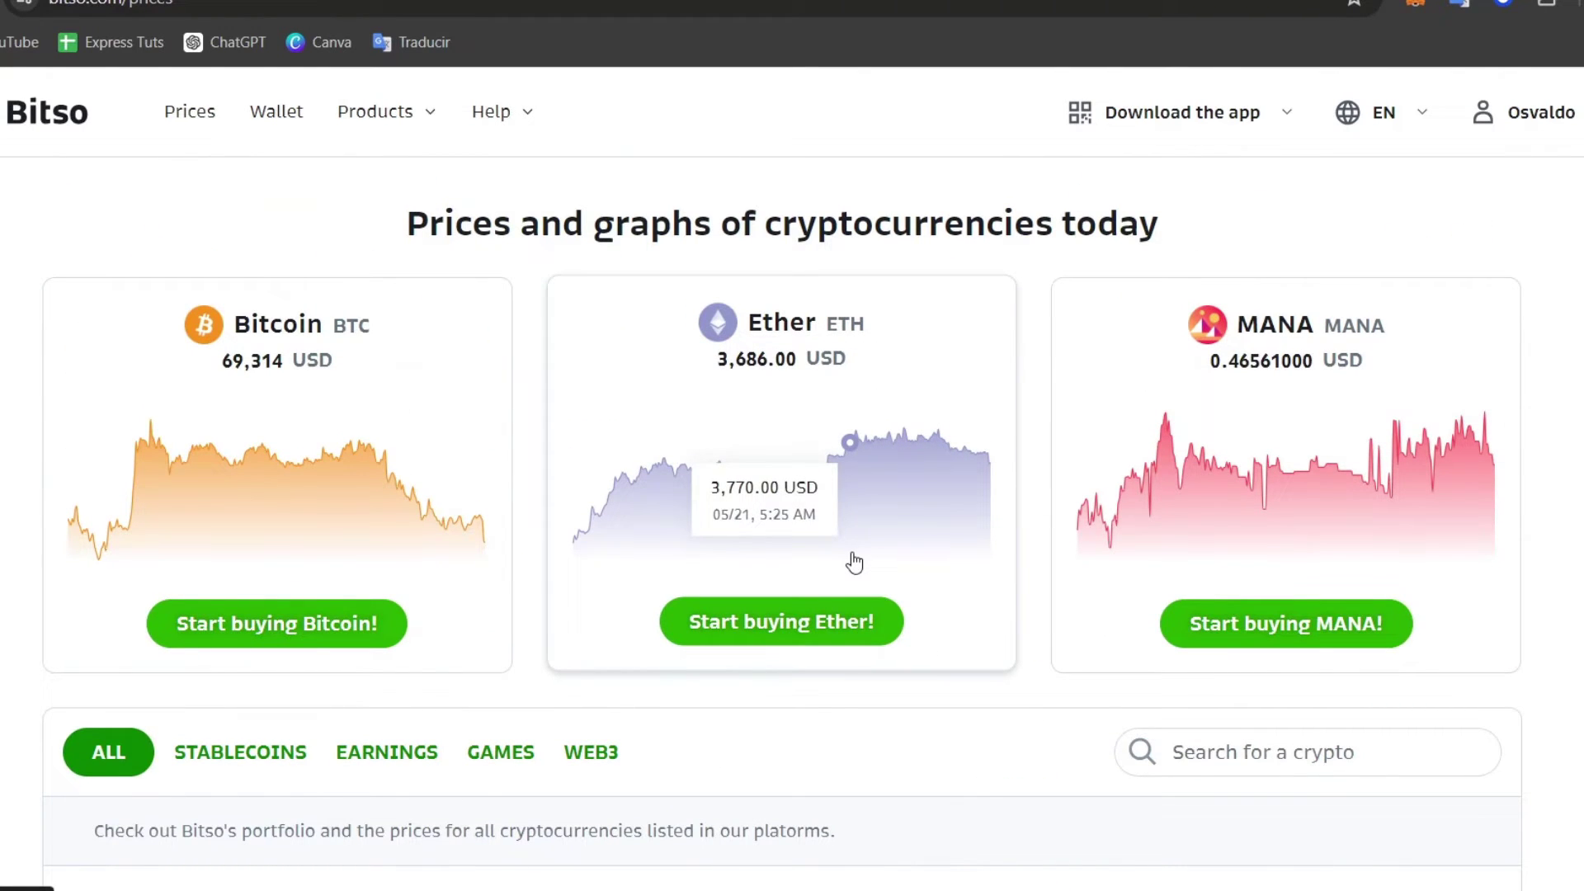
pyautogui.scroll(-5, 855, 563)
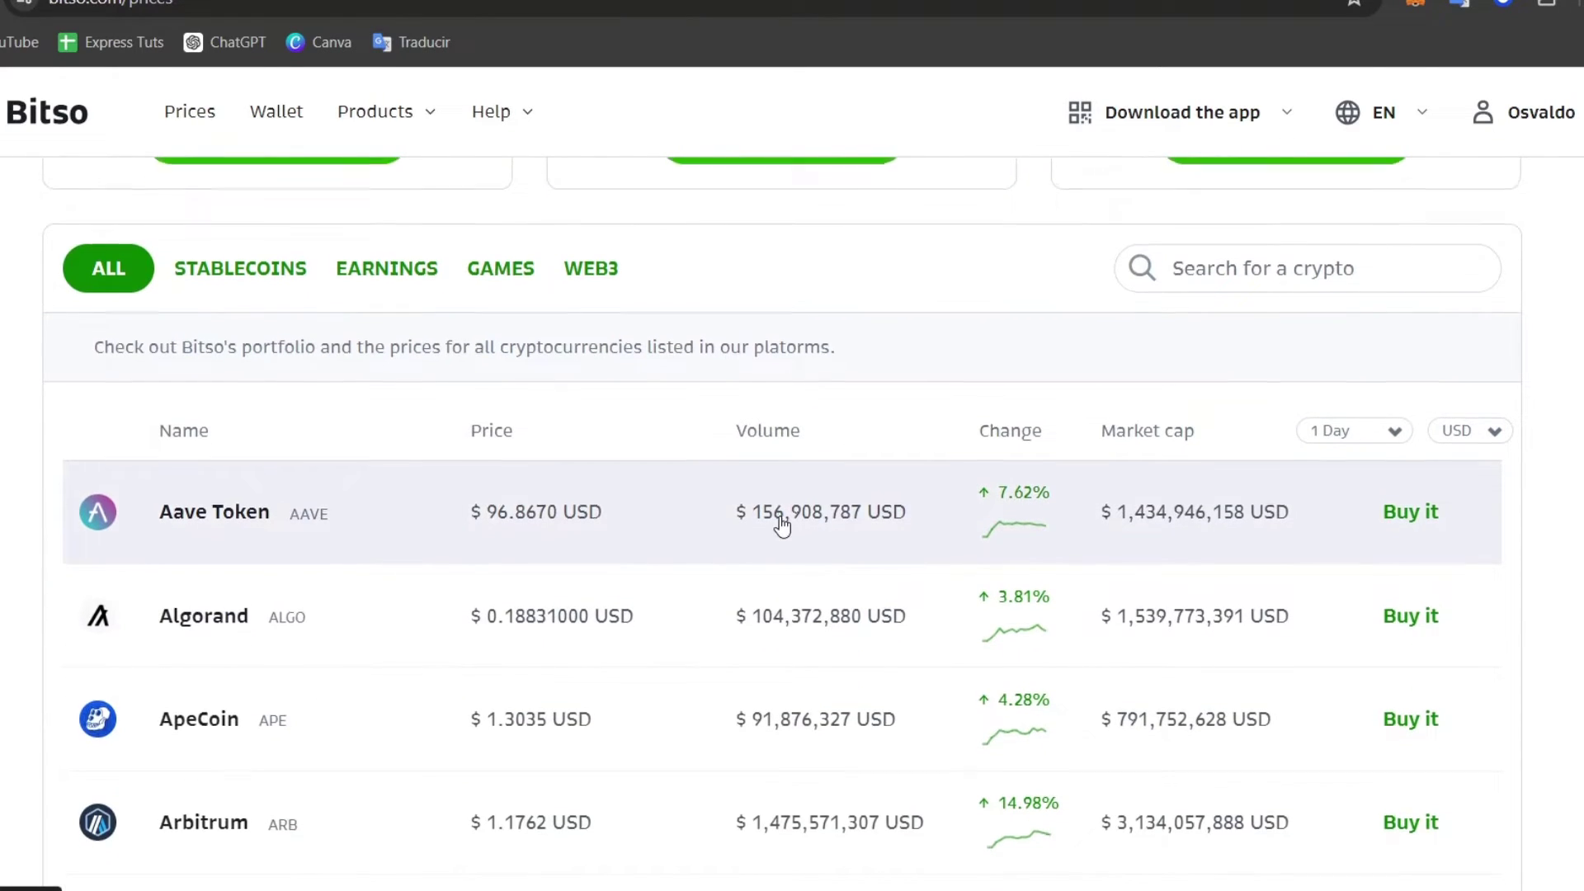
pyautogui.scroll(5, 782, 523)
pyautogui.click(205, 126)
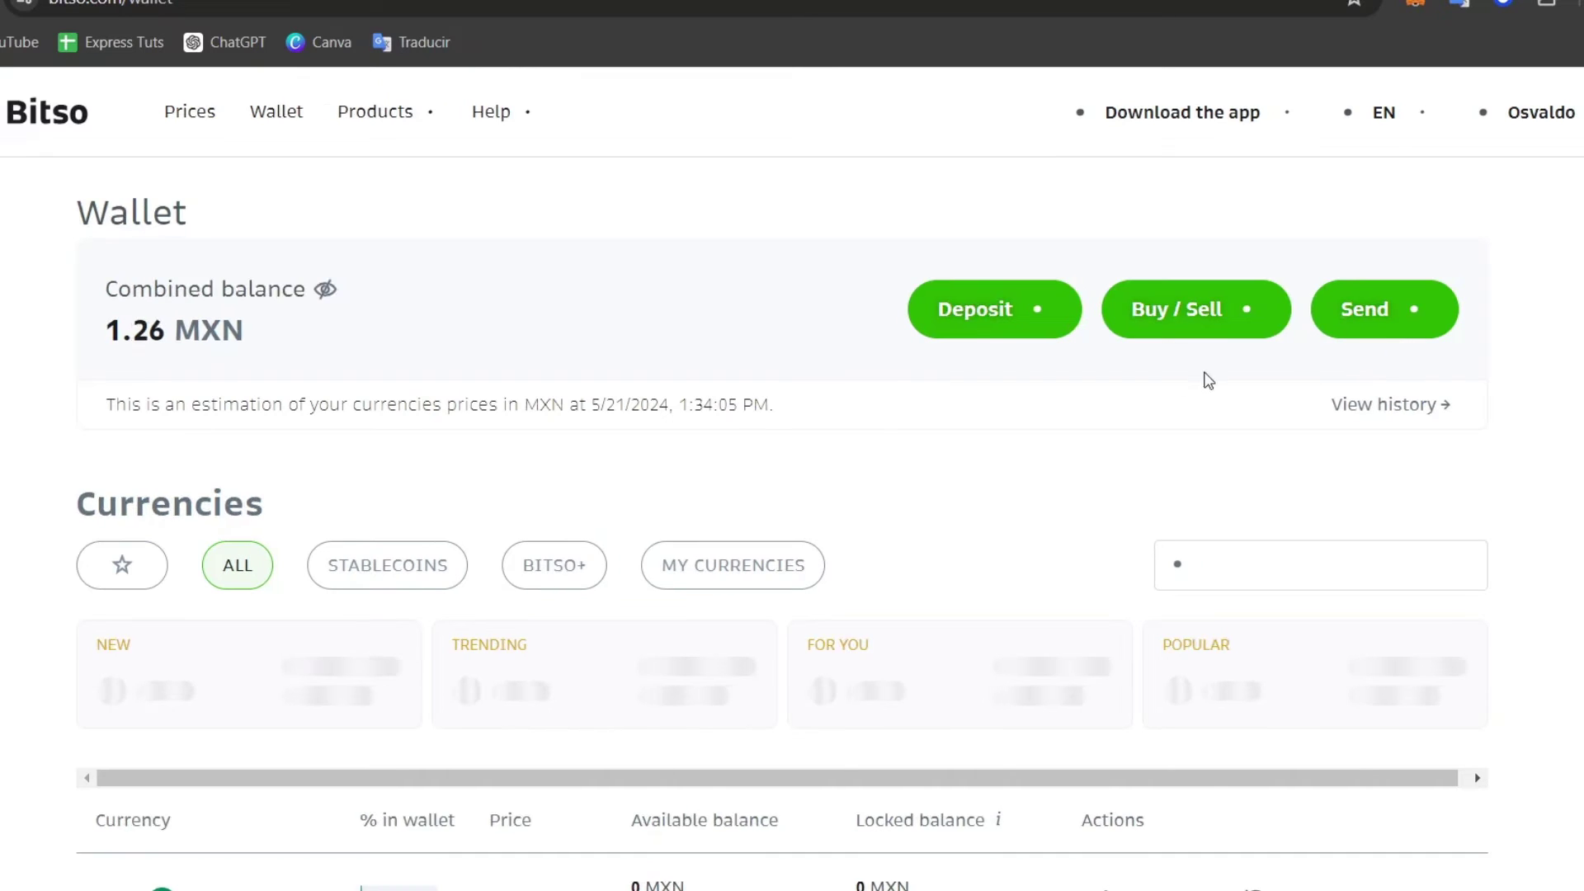
pyautogui.scroll(-1, 1072, 384)
pyautogui.scroll(-1, 1023, 387)
pyautogui.click(410, 660)
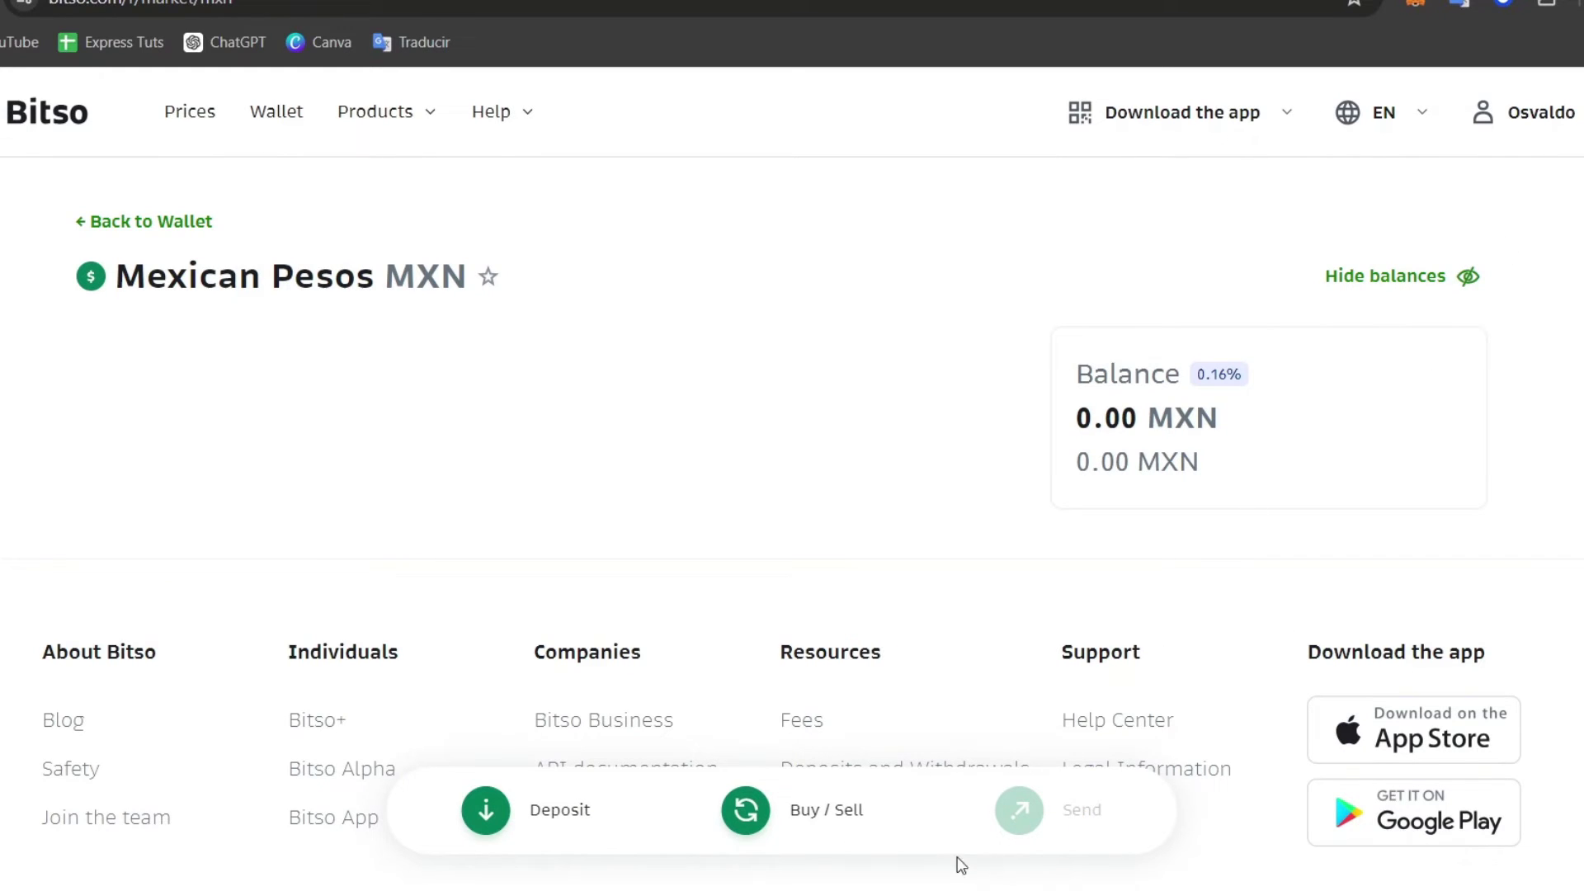
pyautogui.click(554, 812)
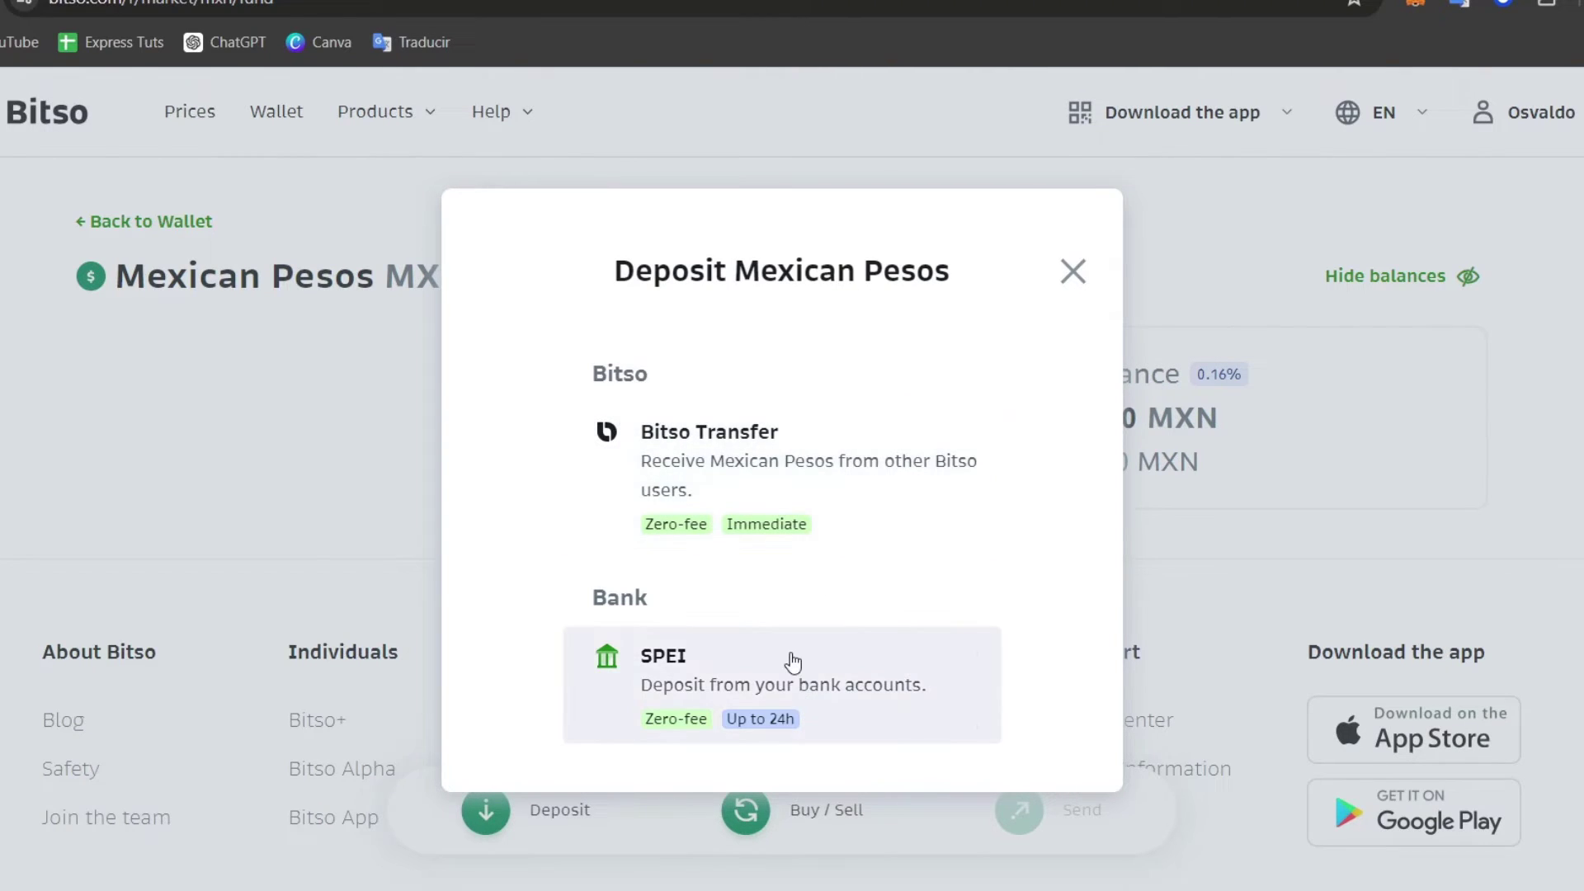
pyautogui.click(718, 662)
pyautogui.scroll(-1, 775, 487)
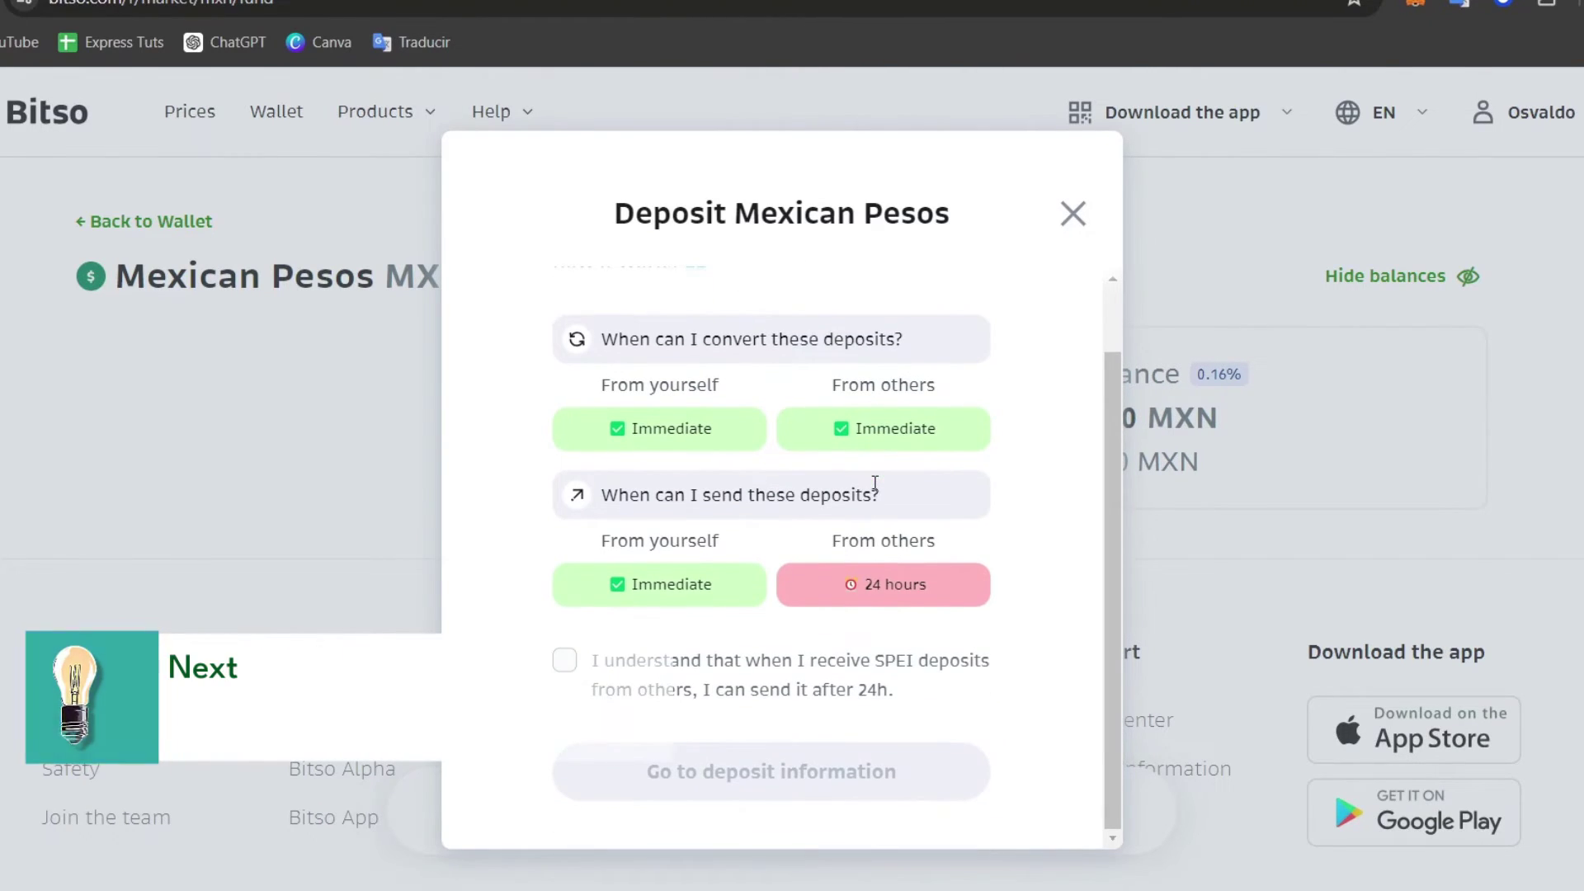
pyautogui.click(743, 660)
pyautogui.click(791, 767)
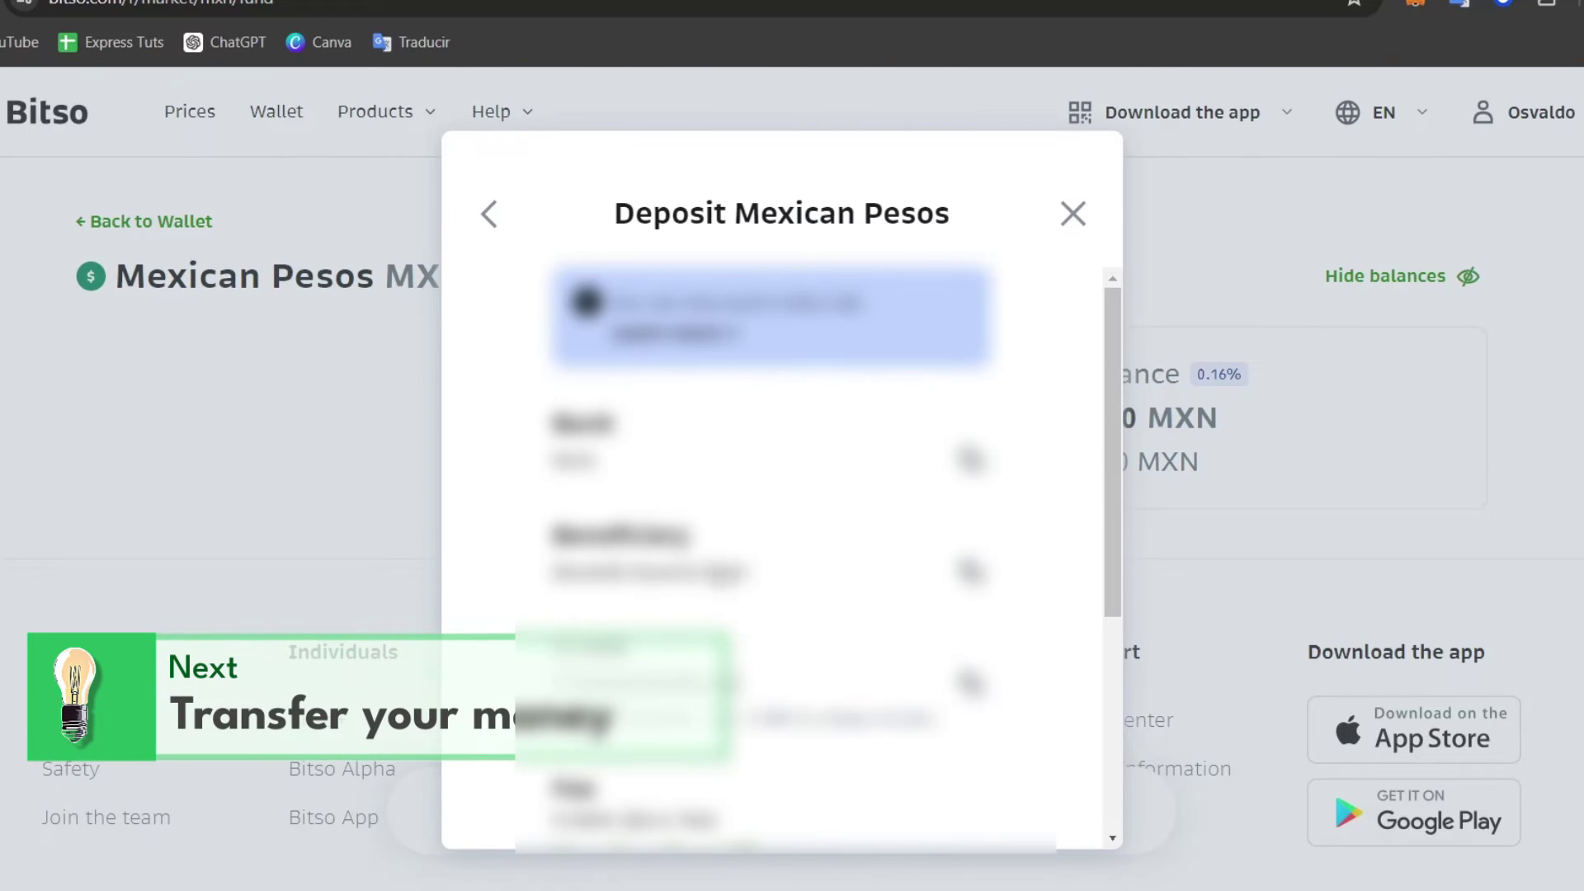
pyautogui.scroll(-1, 864, 571)
pyautogui.scroll(-3, 864, 571)
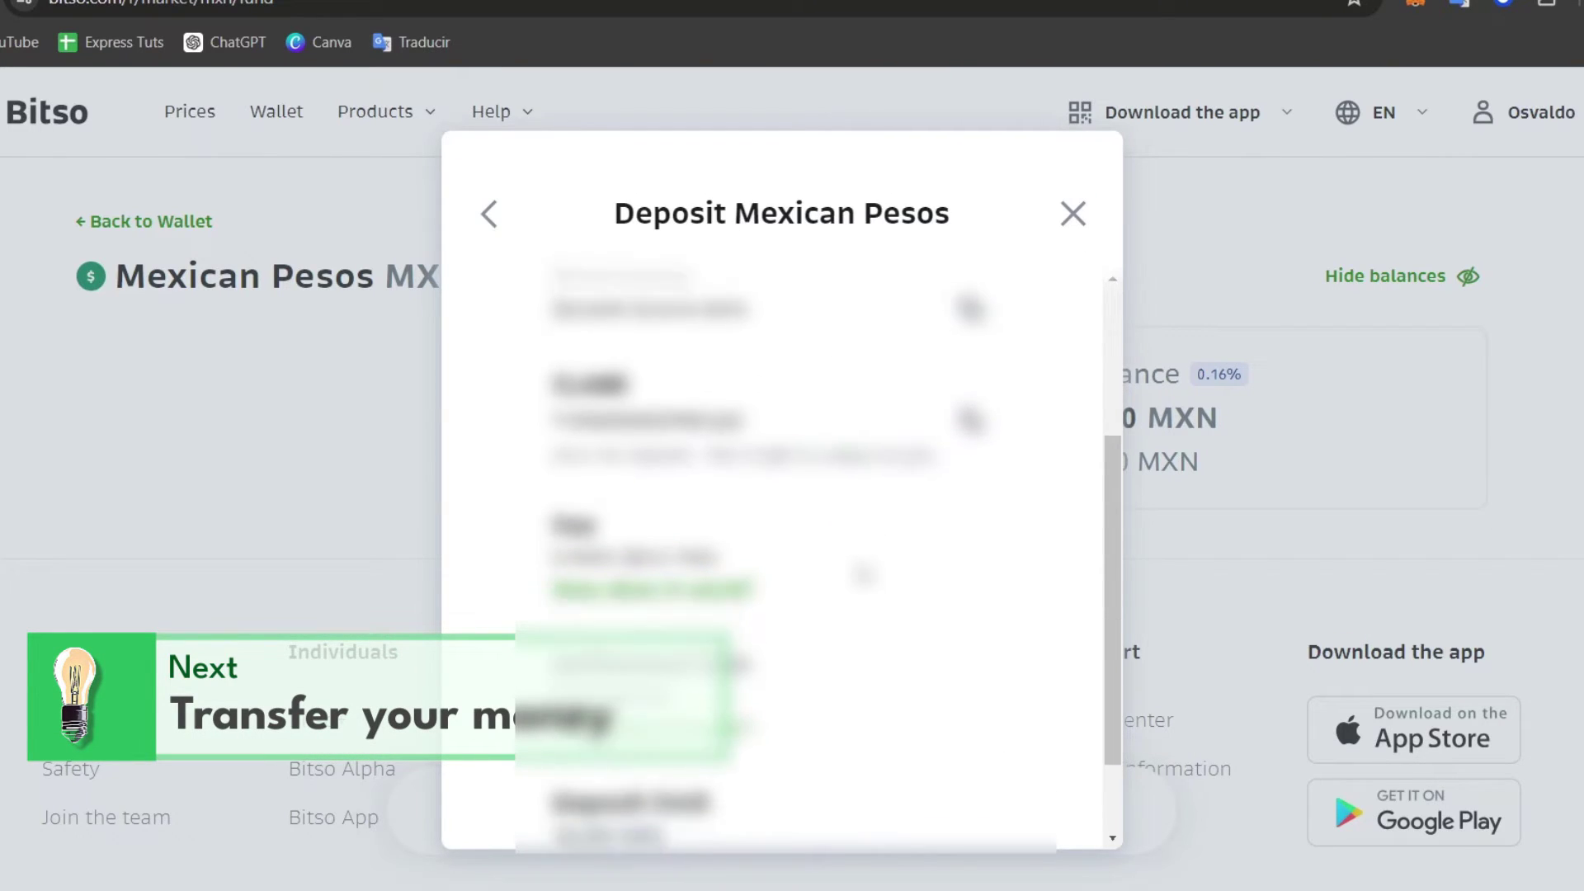
pyautogui.scroll(4, 863, 575)
pyautogui.scroll(1, 864, 573)
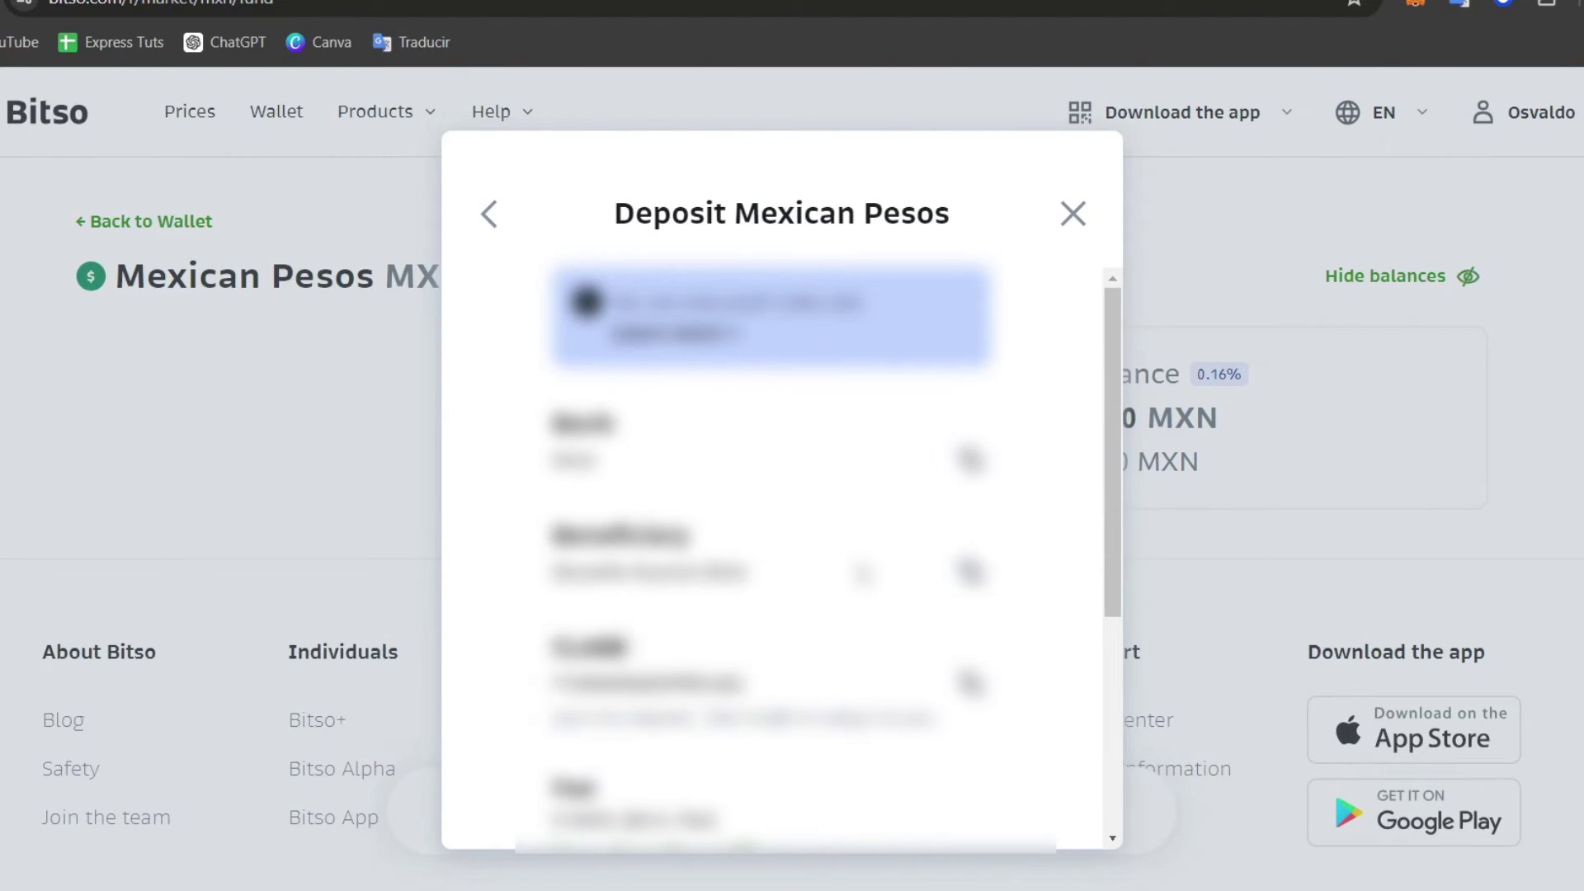
pyautogui.scroll(-4, 864, 571)
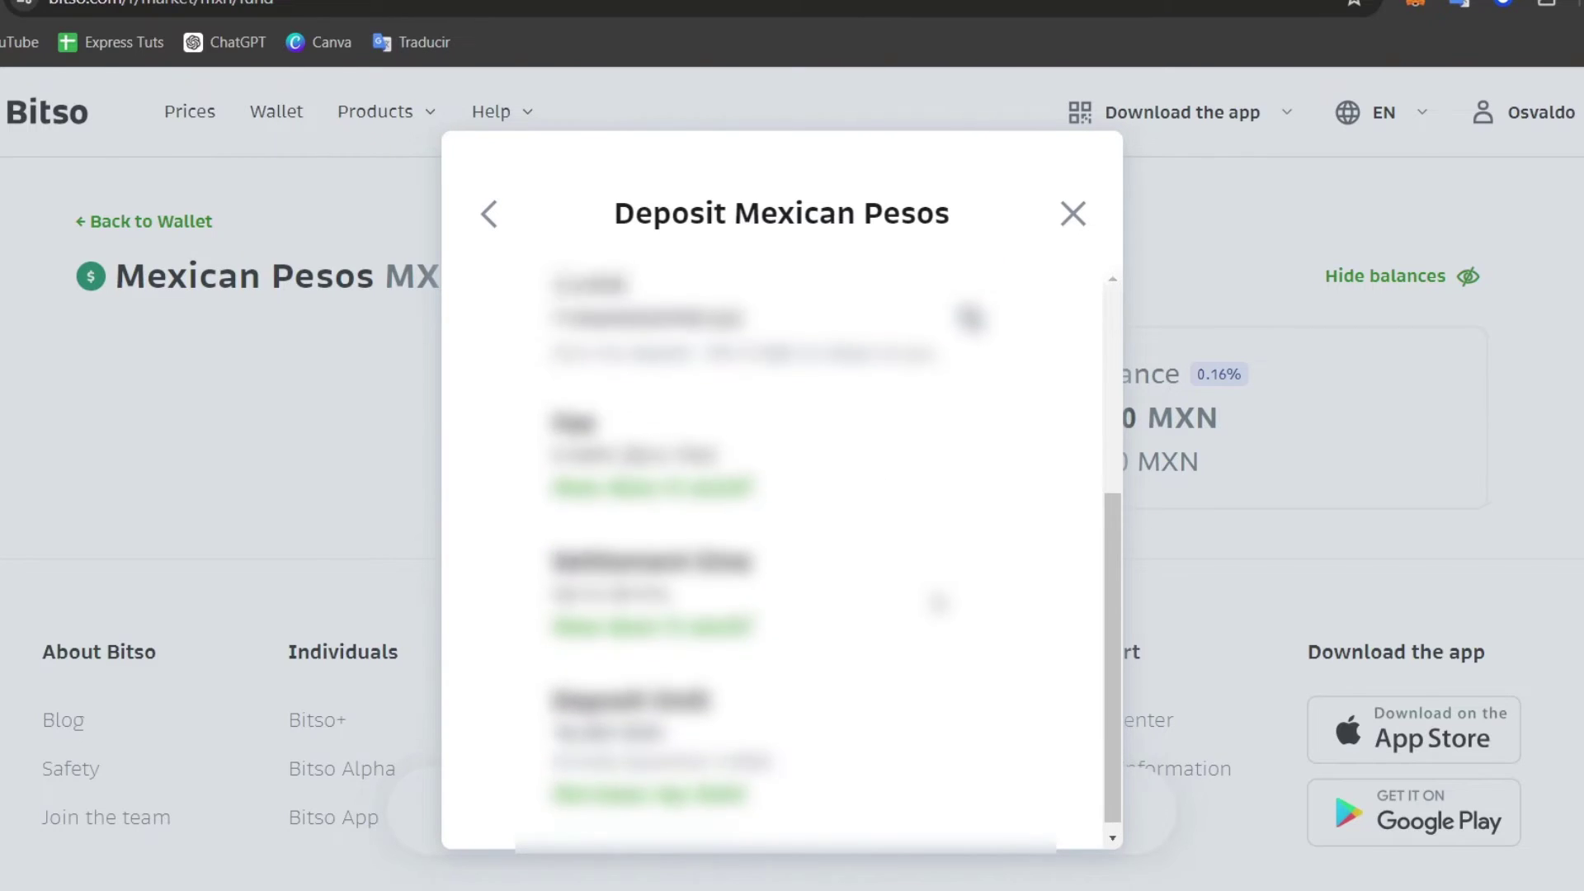
pyautogui.scroll(4, 938, 602)
pyautogui.scroll(-5, 817, 475)
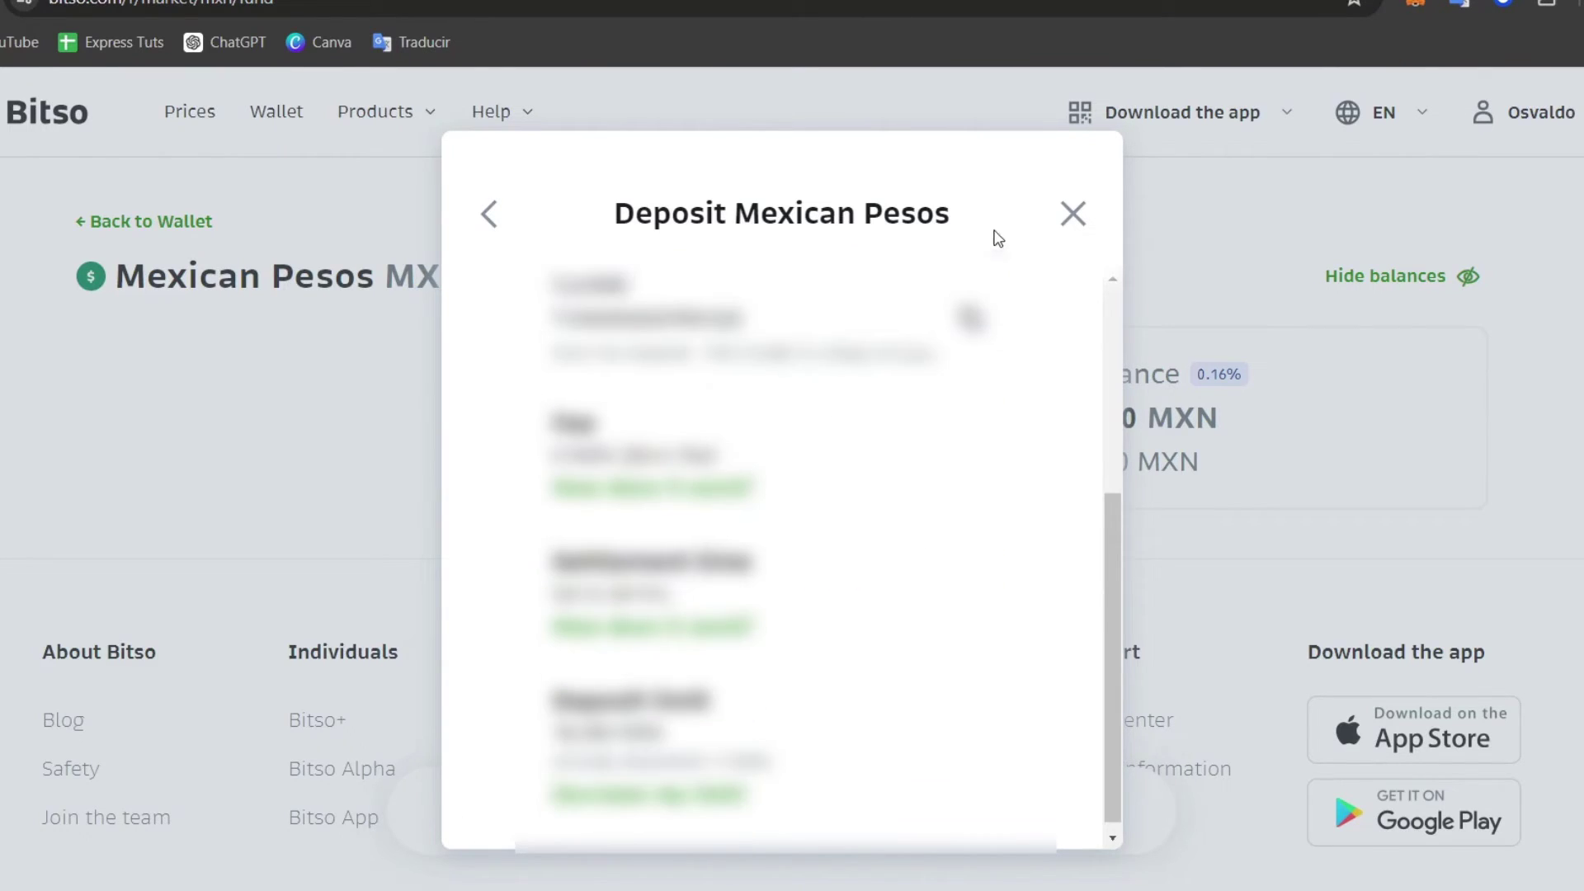
pyautogui.click(1074, 216)
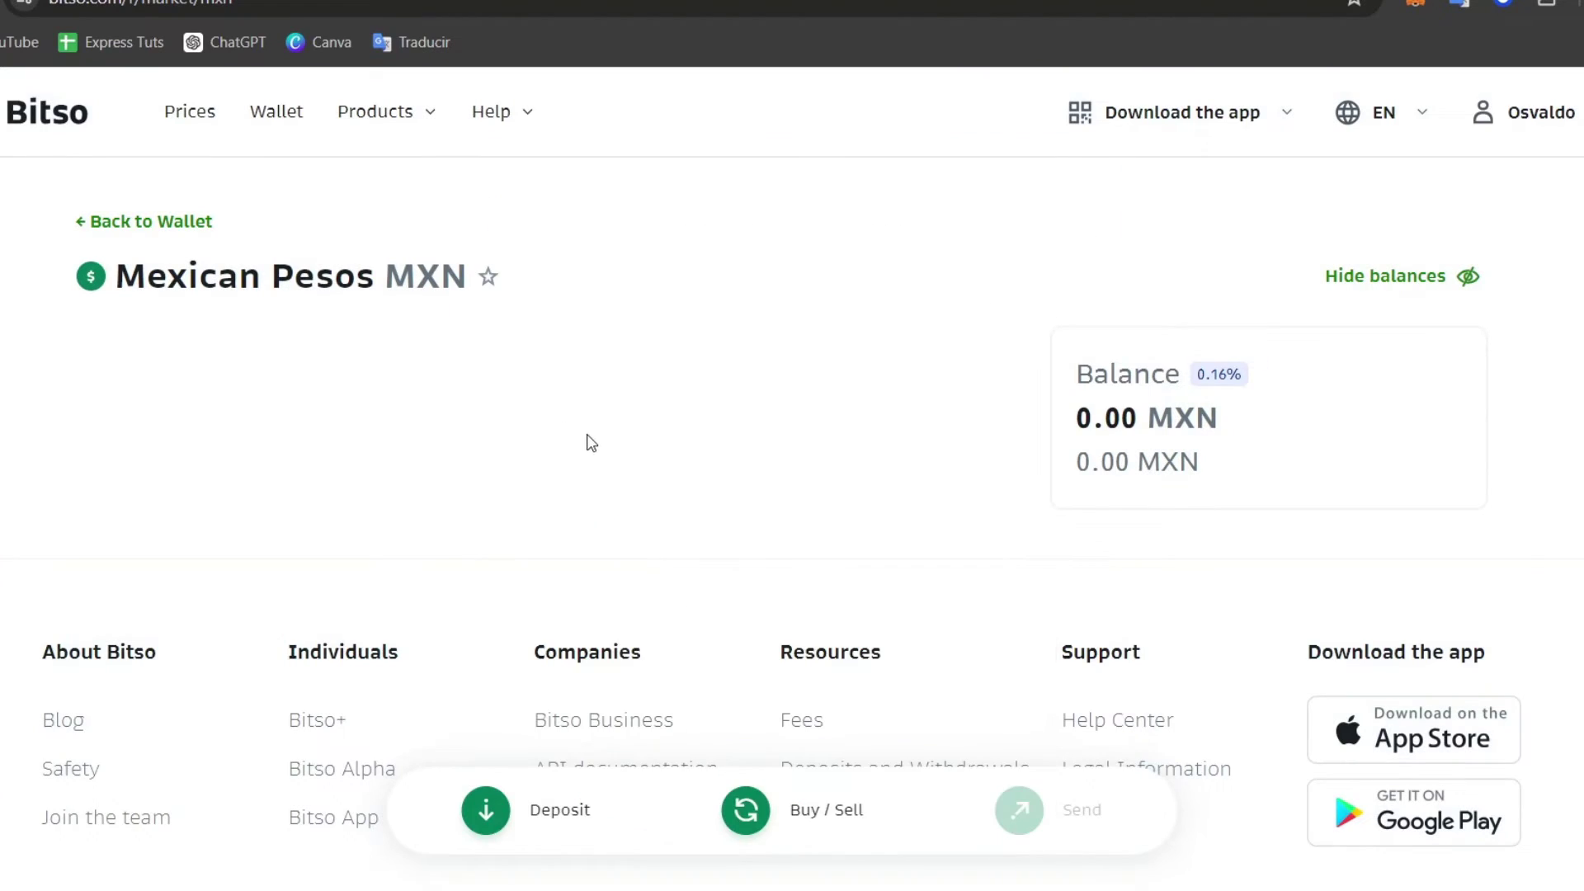
# Scroll the Bitso wallet overview, then switch to the DeFi Desktop Wallet Home dashboard.
pyautogui.scroll(-3, 596, 425)
pyautogui.scroll(3, 595, 425)
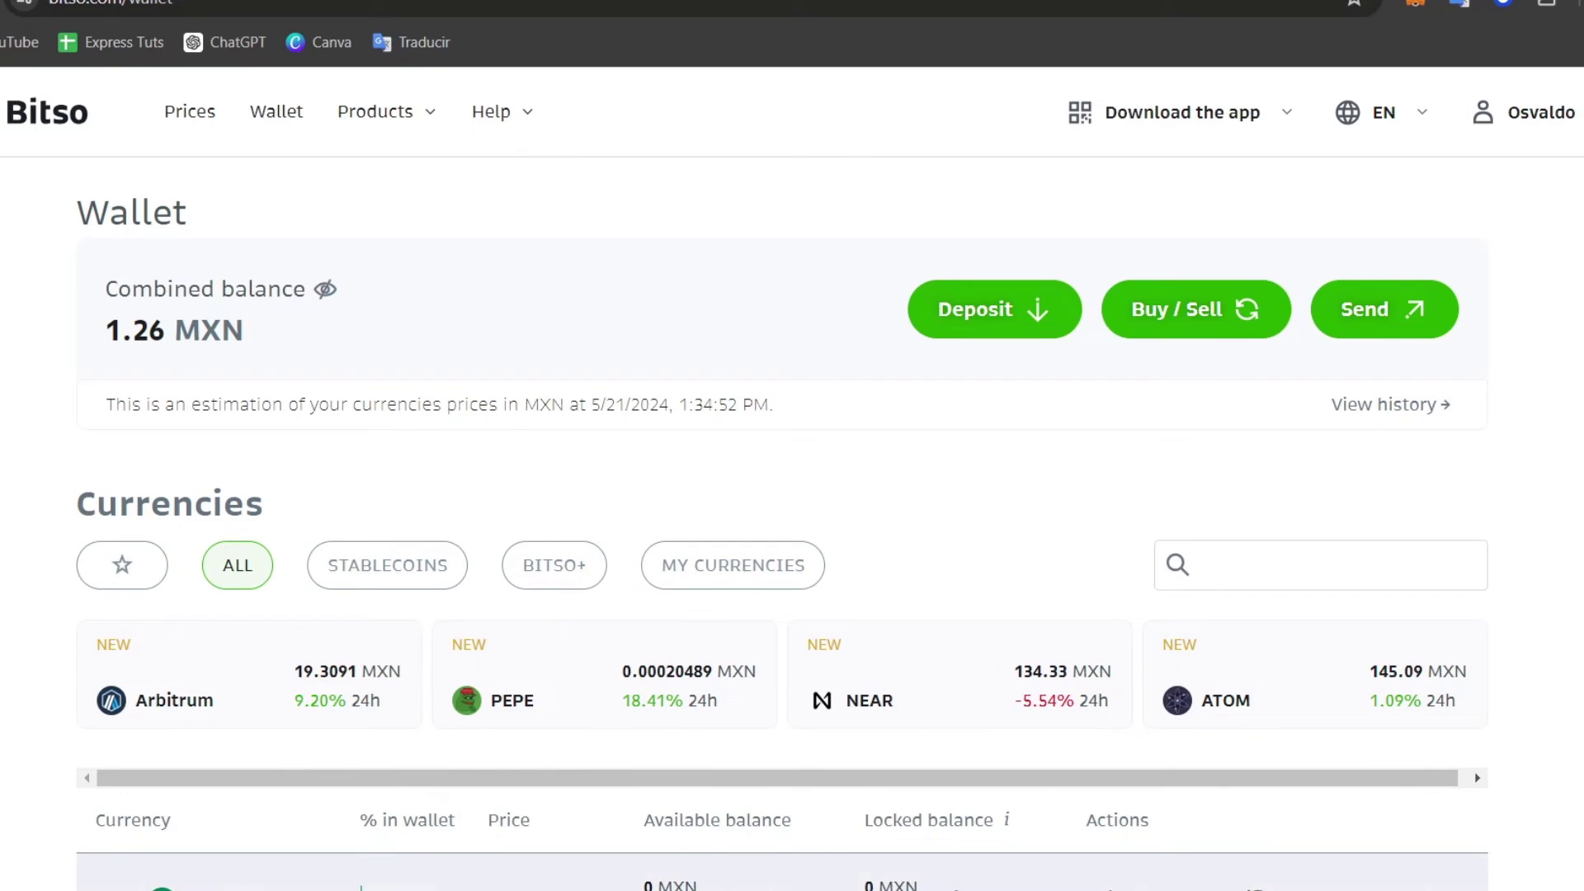
pyautogui.hotkey('alt', 'Tab')
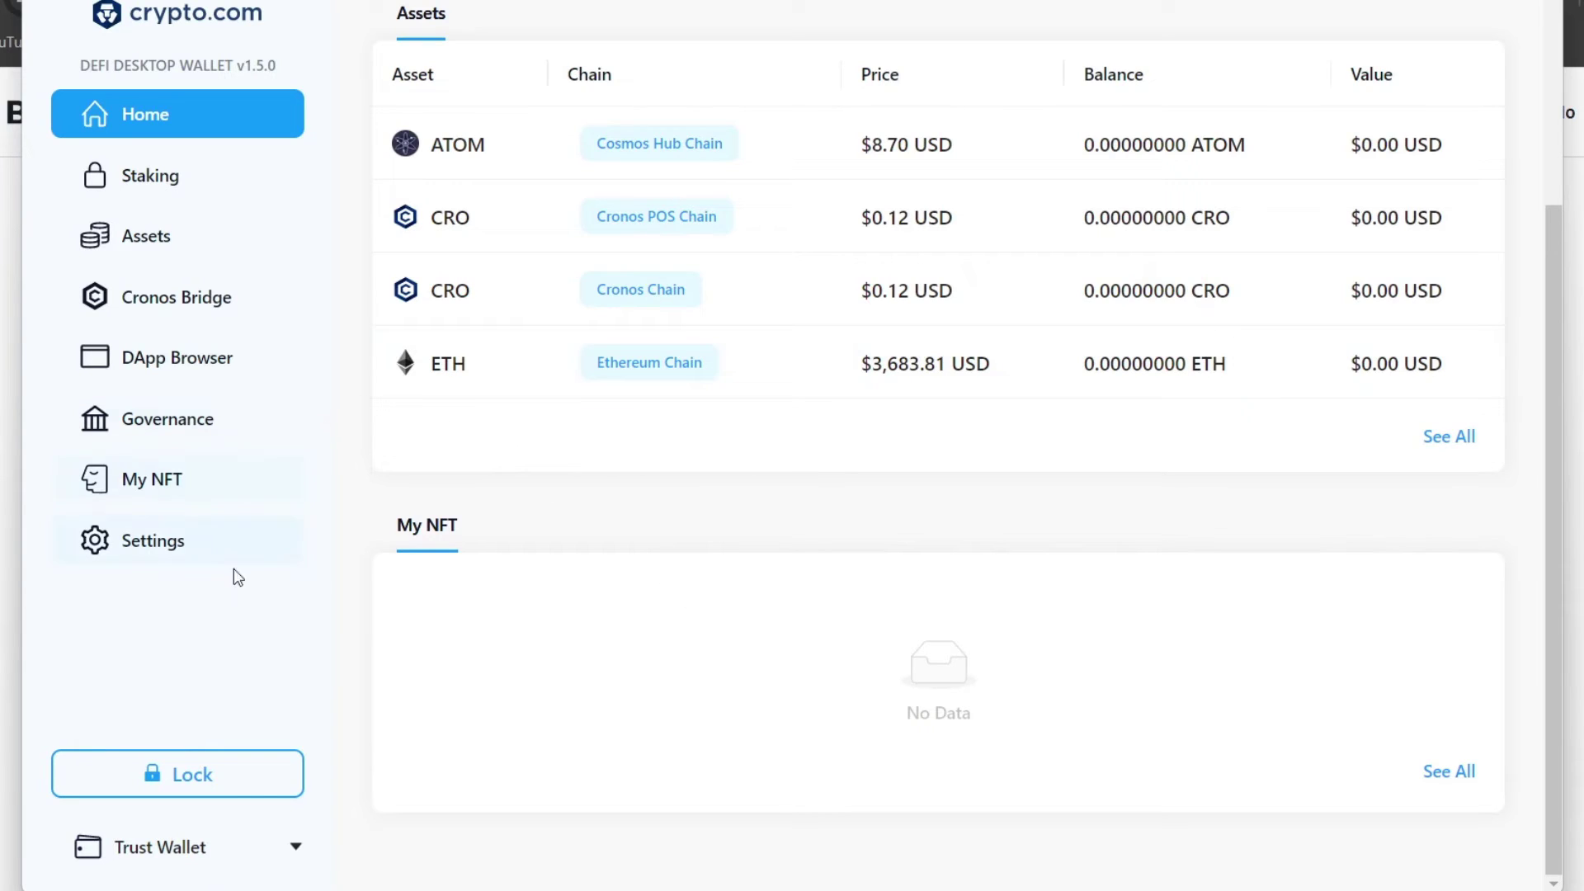
# Confirm ATOM's Transaction list reads No Data, briefly switching to Bitso and back.
pyautogui.click(536, 143)
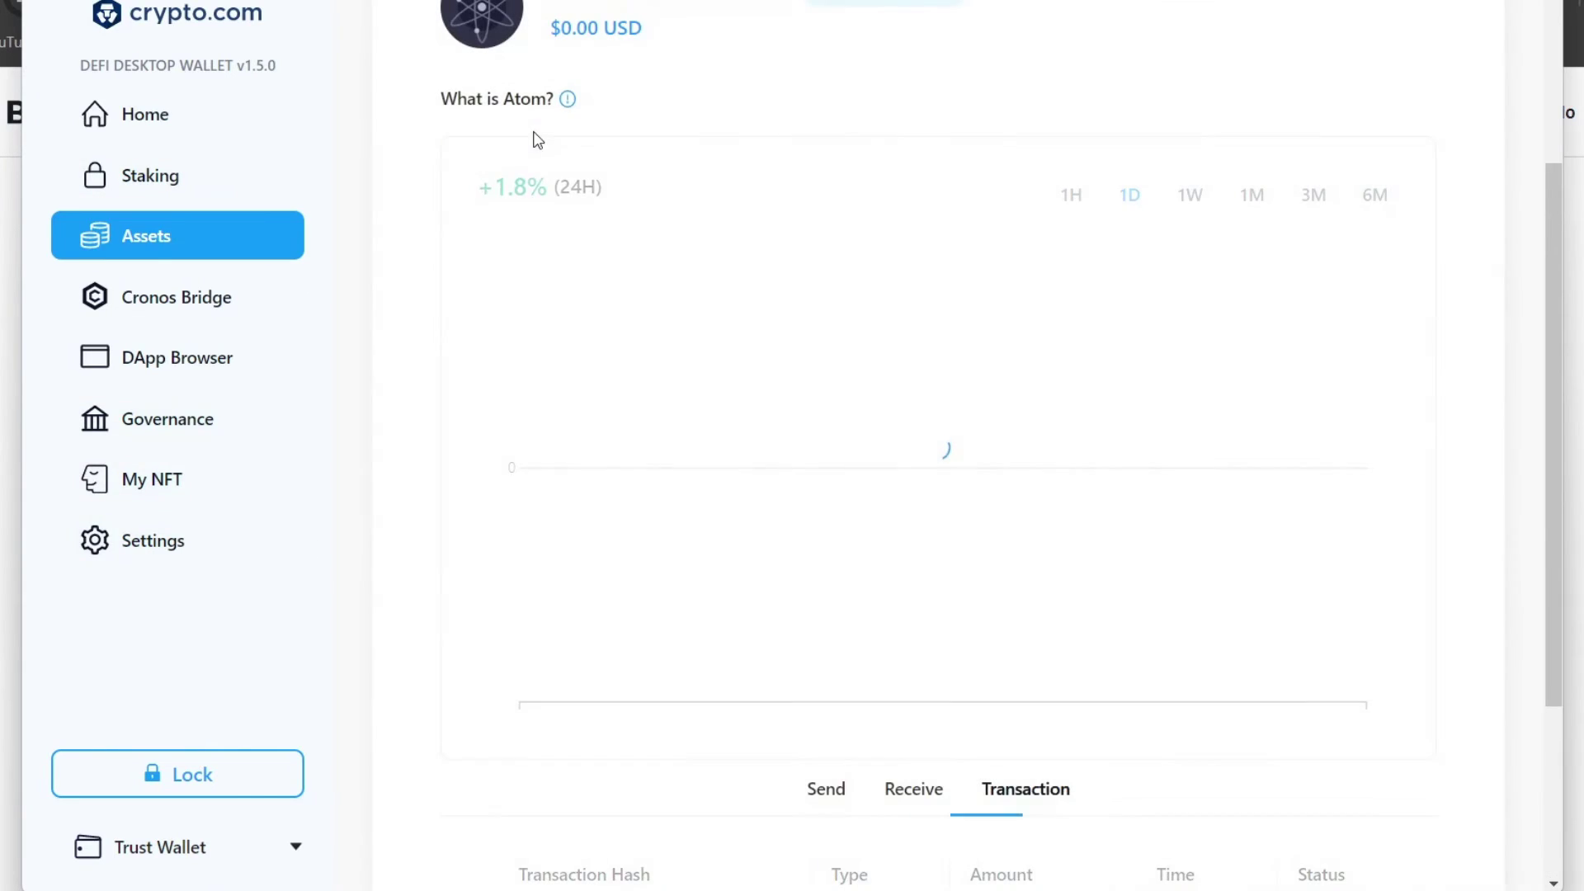
pyautogui.scroll(-3, 1072, 387)
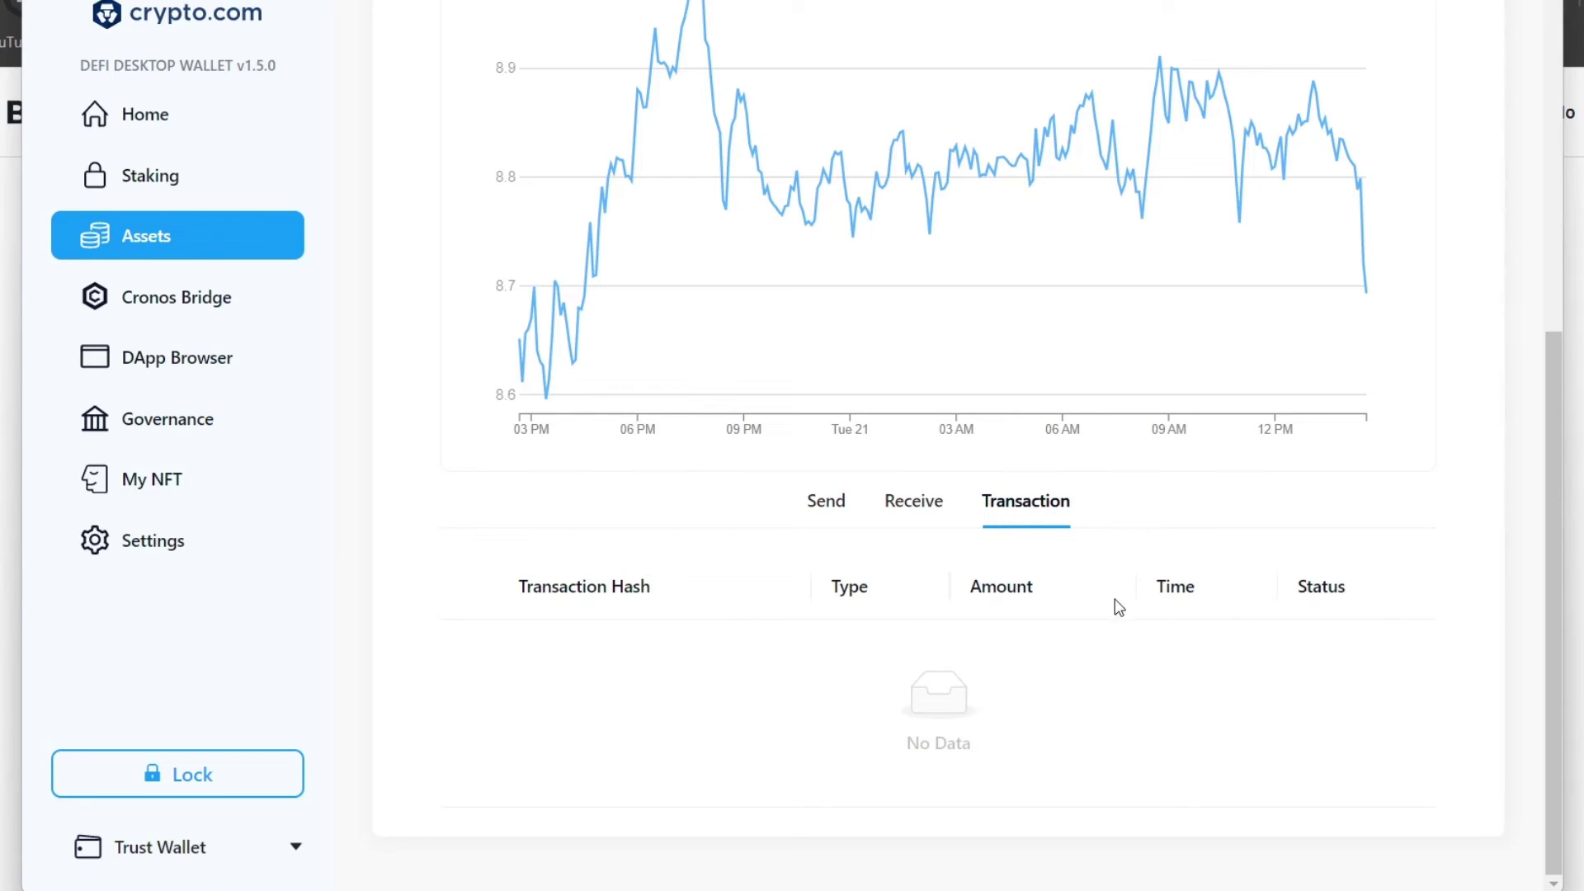
pyautogui.moveTo(1300, 596); pyautogui.dragTo(1347, 594)
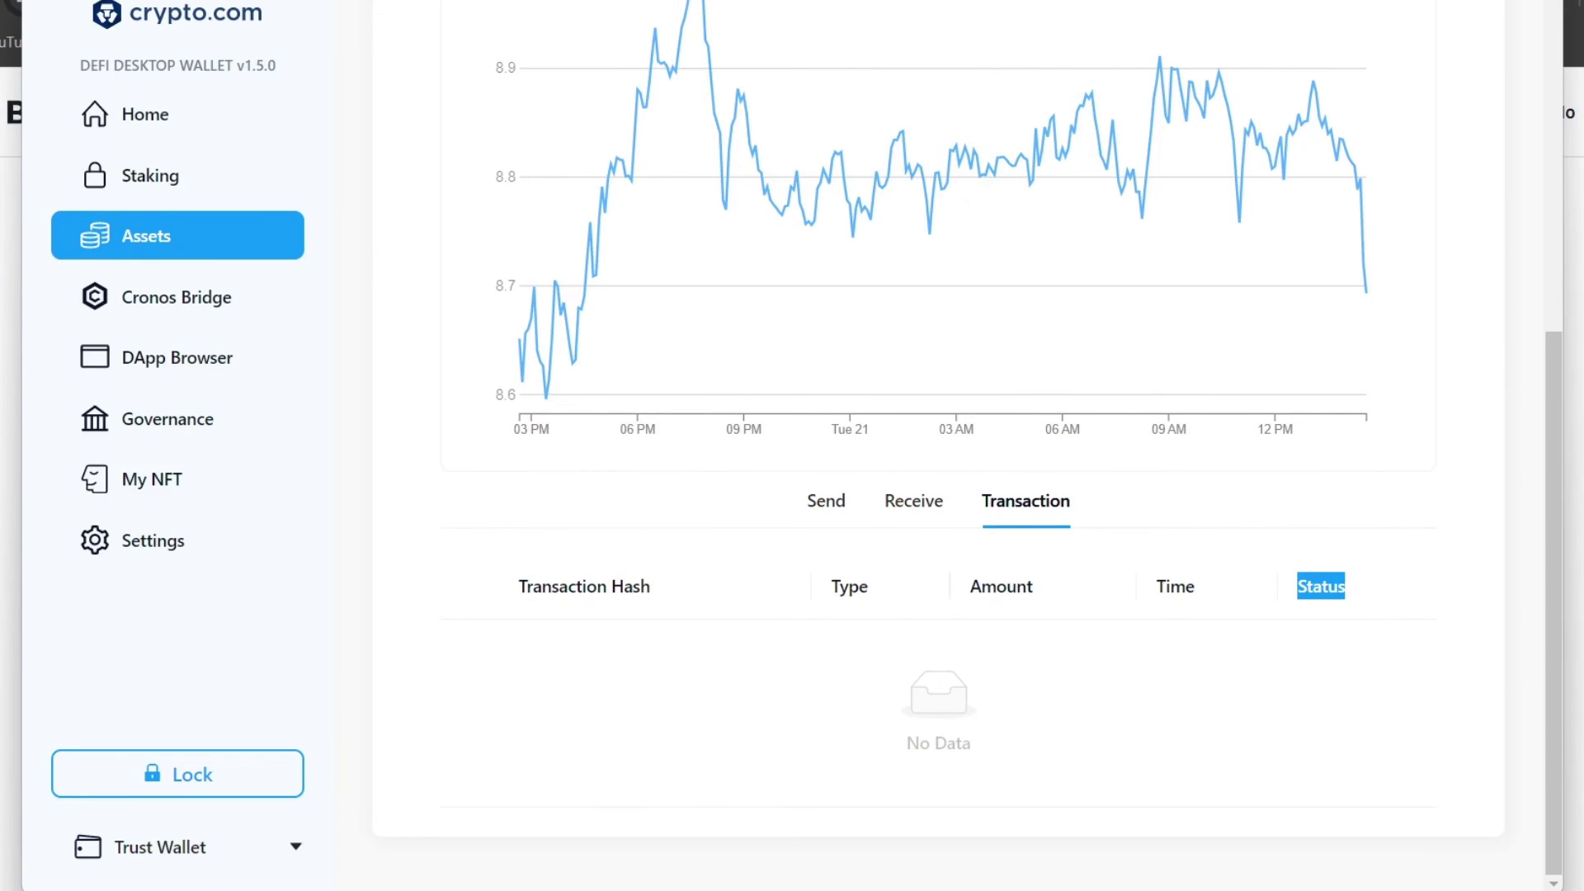
pyautogui.hotkey('alt', 'Tab')
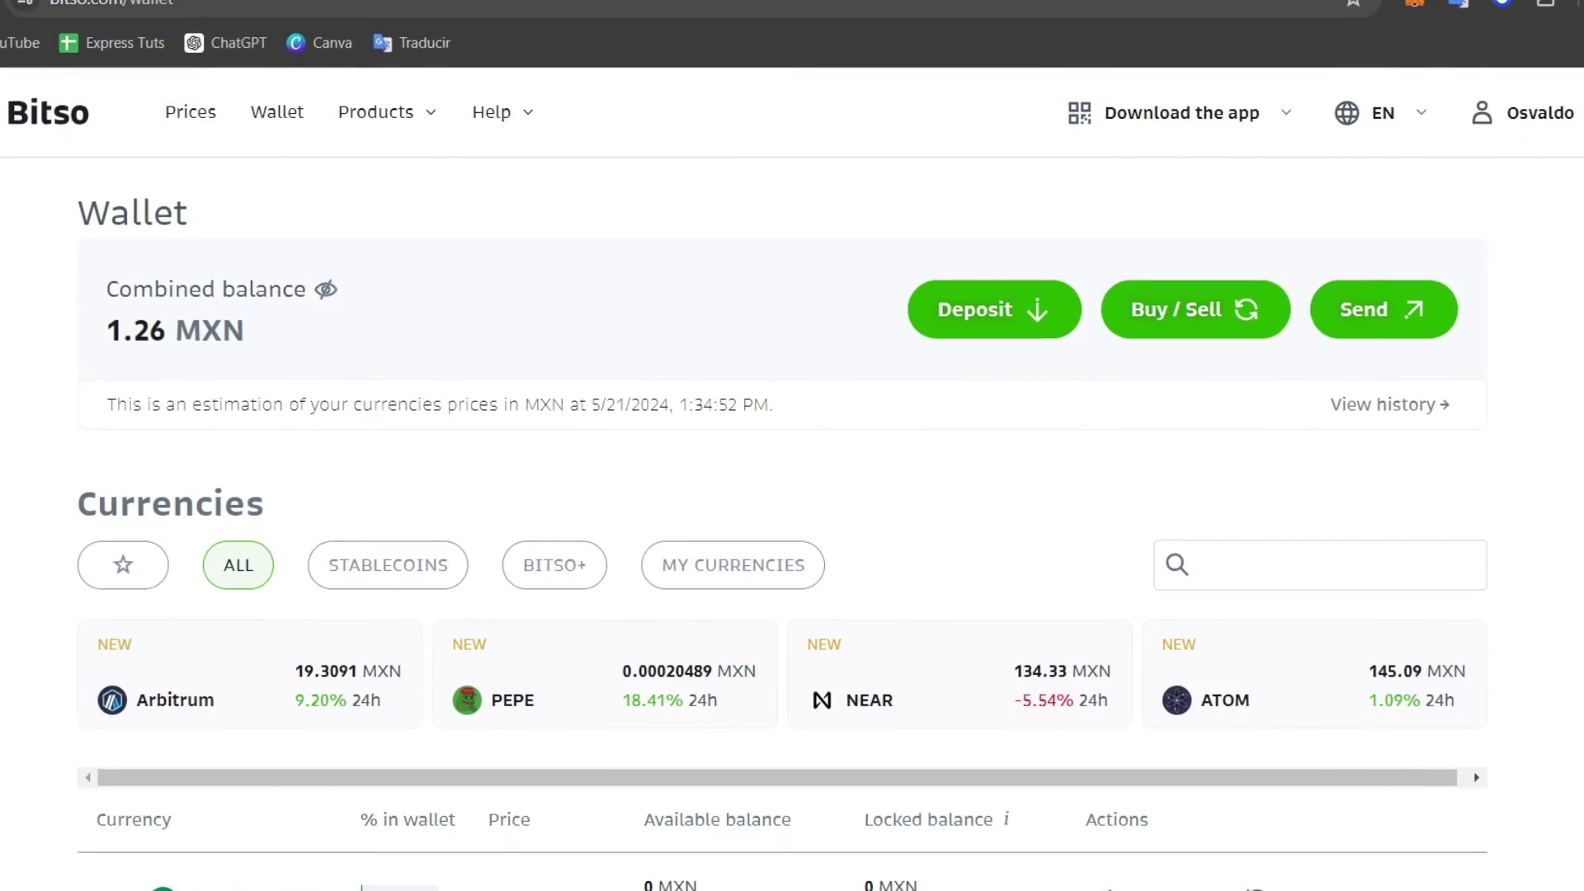
pyautogui.click(1084, 867)
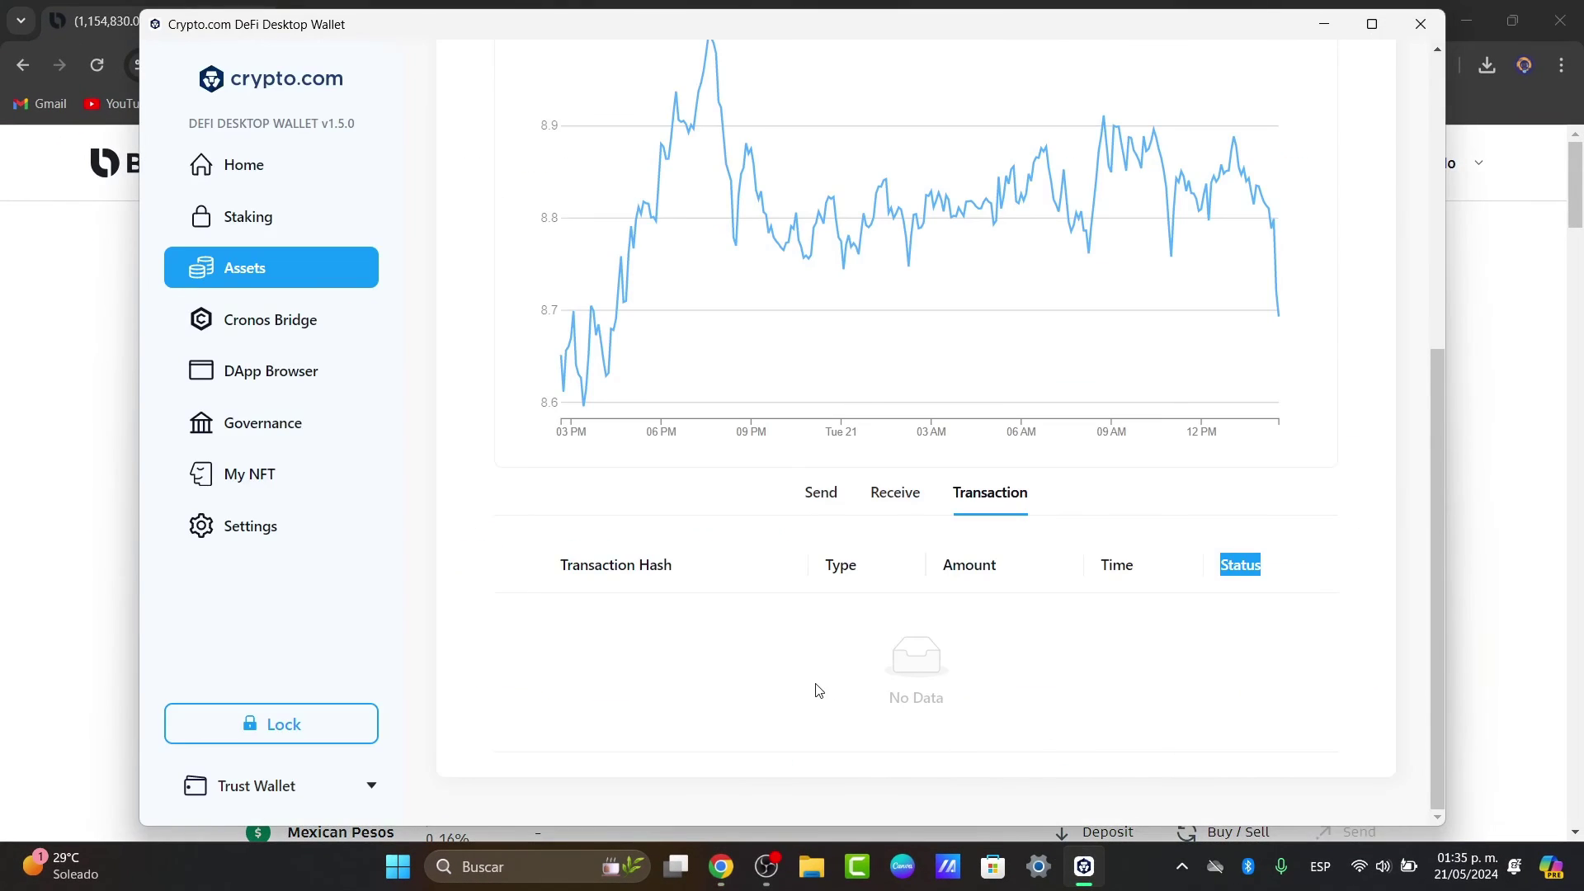
# Open the wallet's Settings and browse the Help Center's collection cards and Most Read Articles.
pyautogui.click(299, 537)
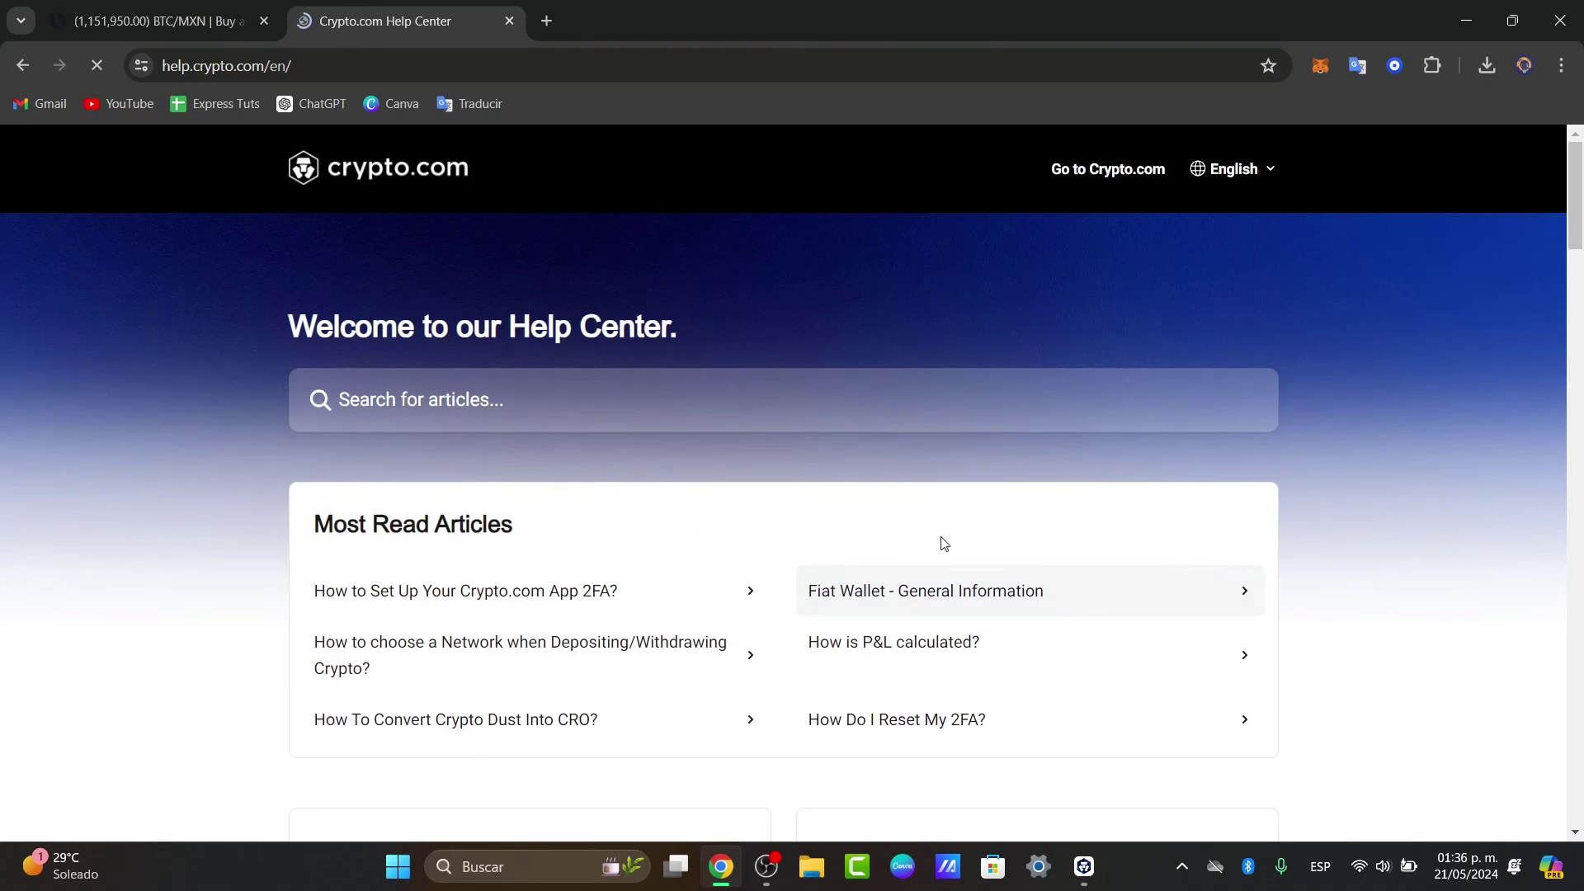
pyautogui.scroll(-4, 942, 542)
pyautogui.scroll(-3, 944, 543)
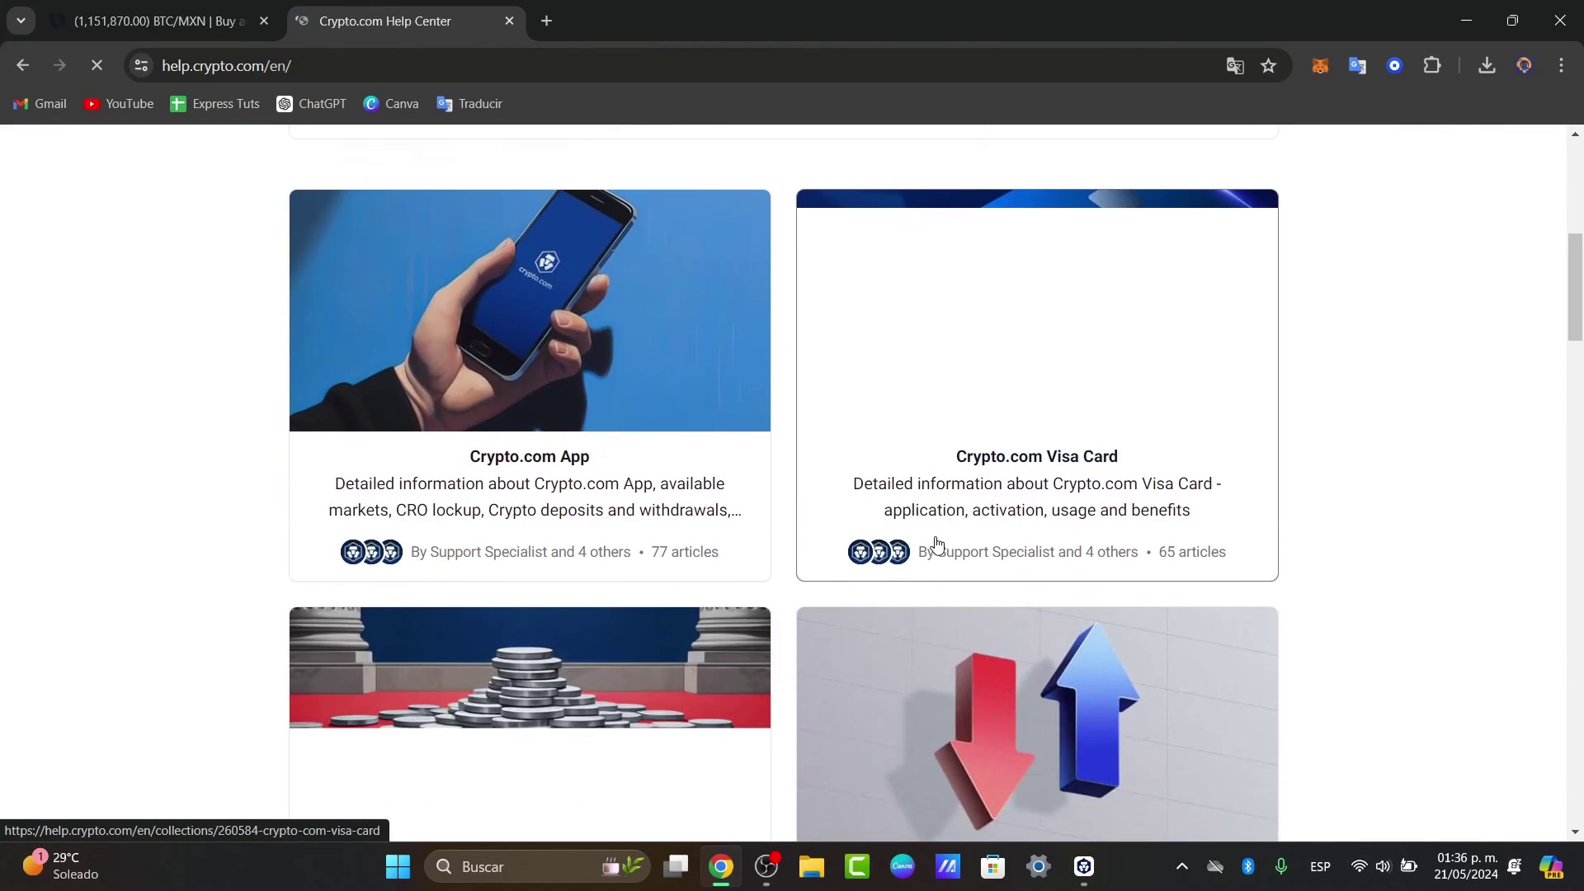
pyautogui.scroll(-18, 926, 541)
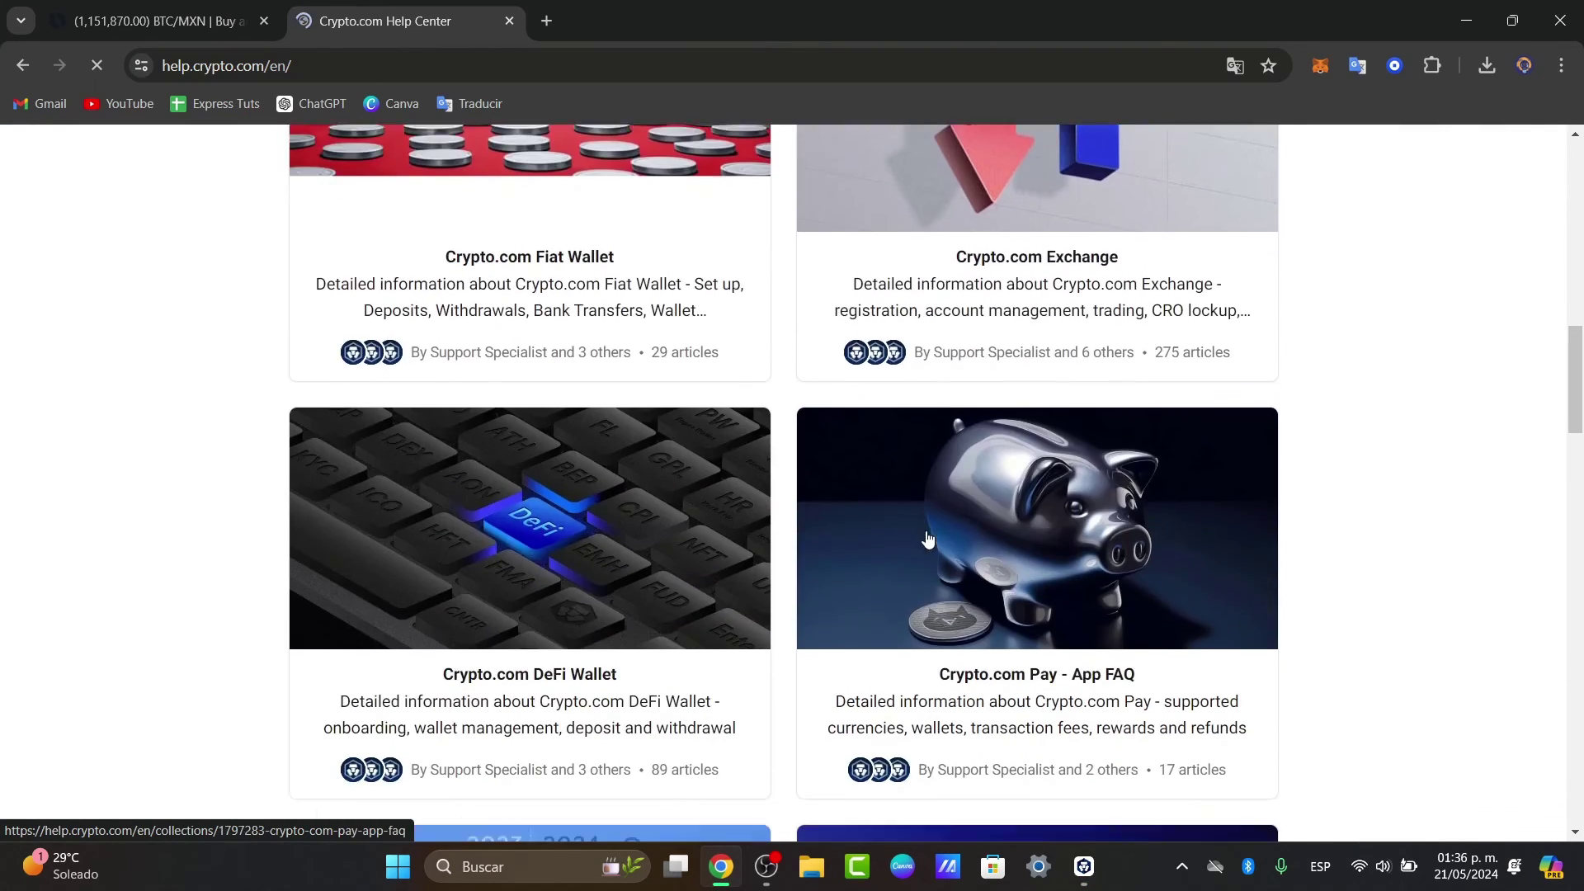
pyautogui.scroll(-12, 930, 537)
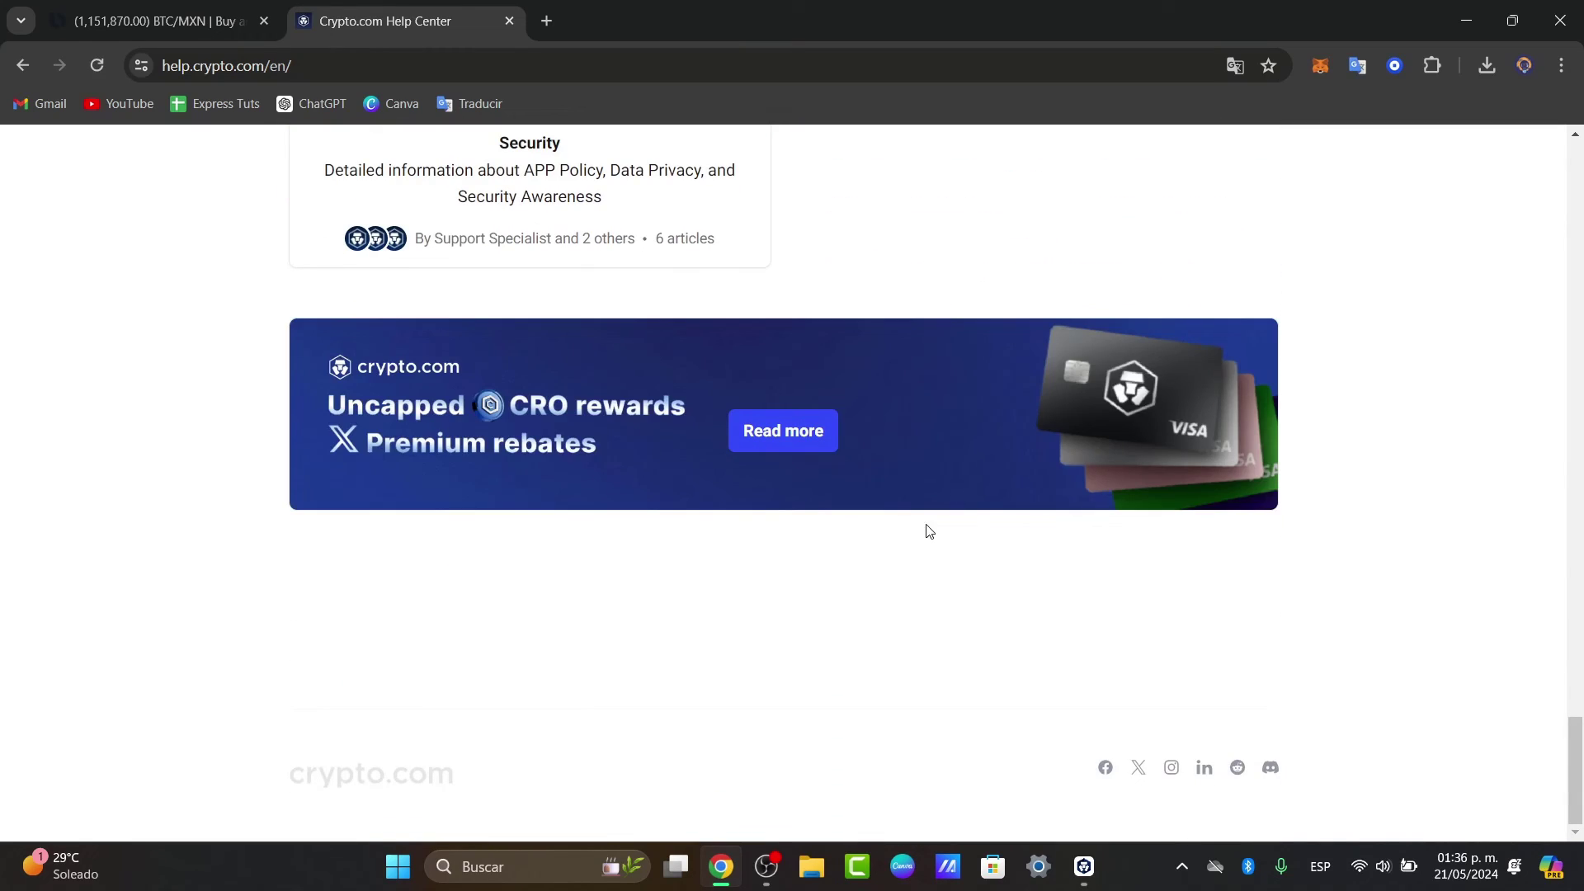
pyautogui.scroll(20, 927, 531)
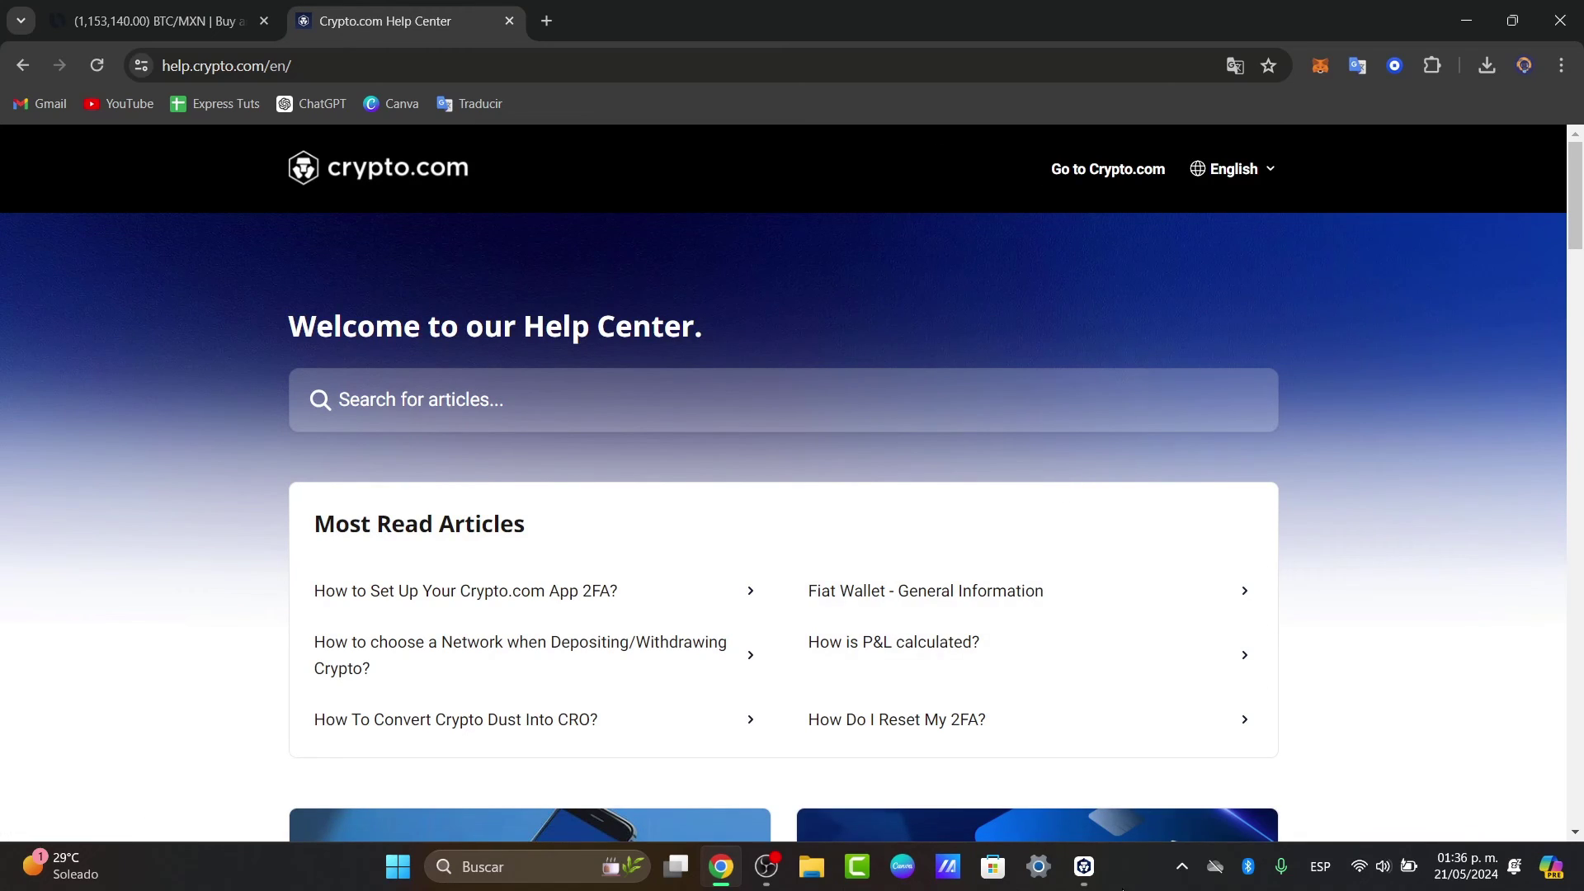
# Return the DeFi wallet to Home, now quoting ATOM at $8.74 and ETH at $3,696.46.
pyautogui.click(1084, 866)
pyautogui.scroll(10, 702, 354)
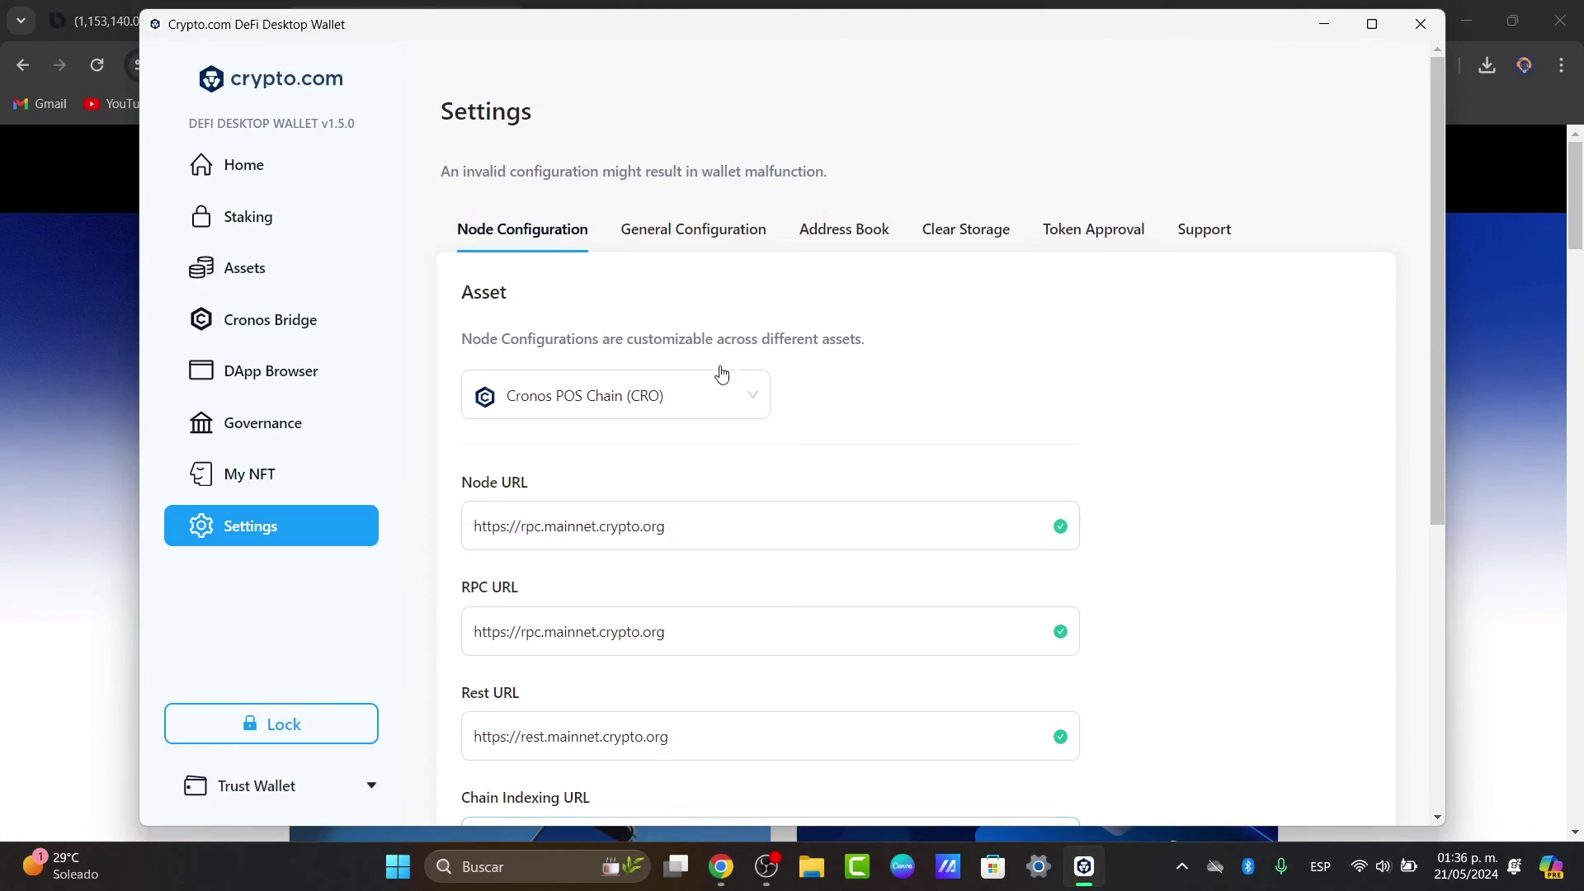
pyautogui.click(308, 171)
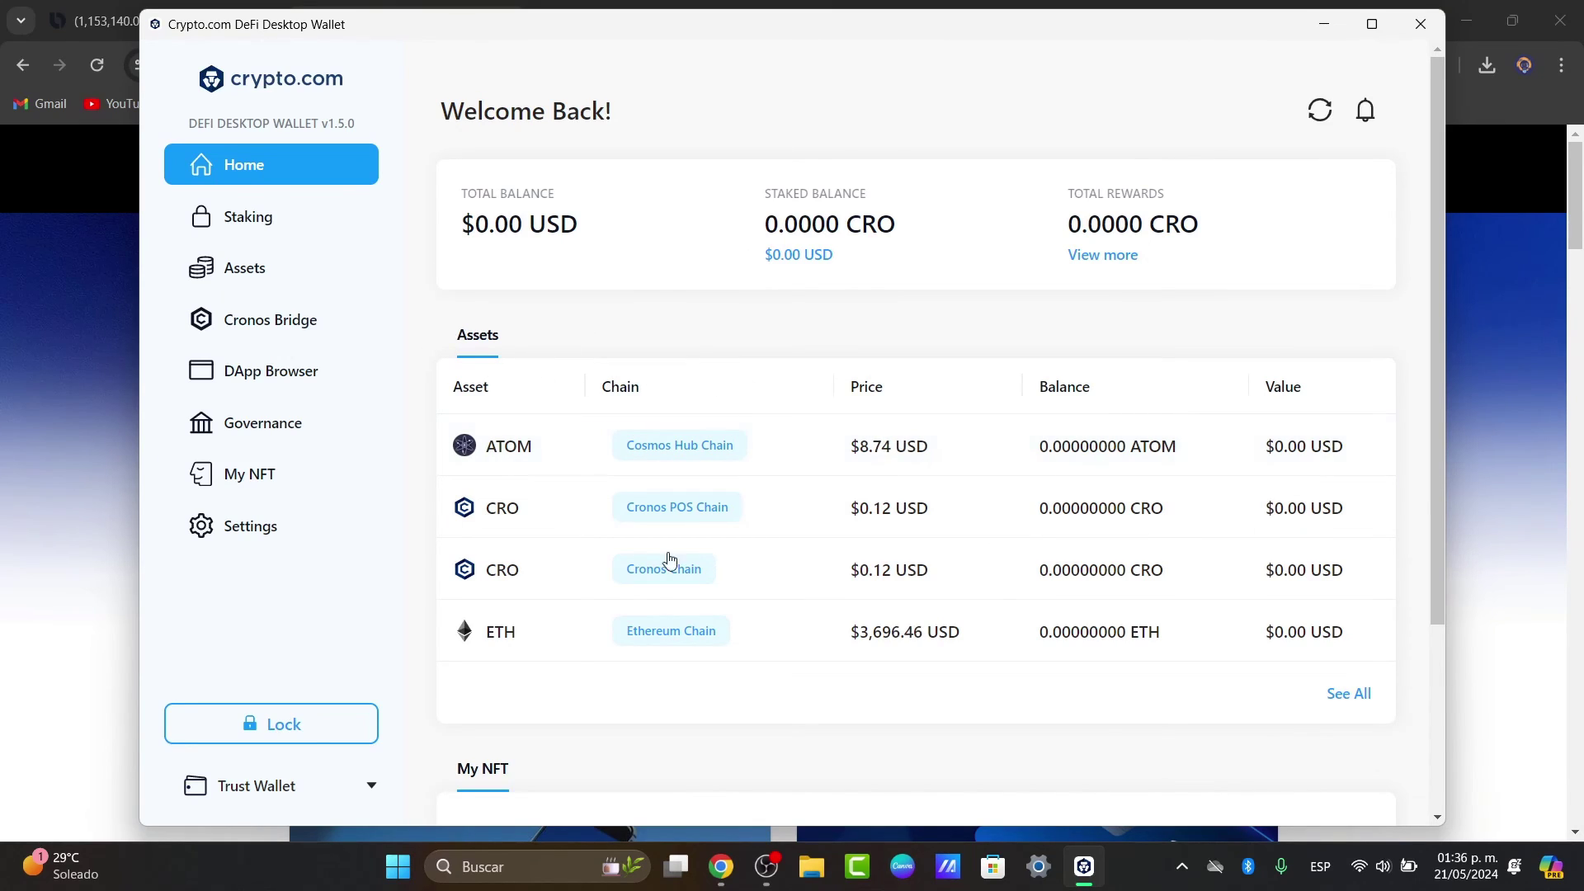
pyautogui.click(173, 6)
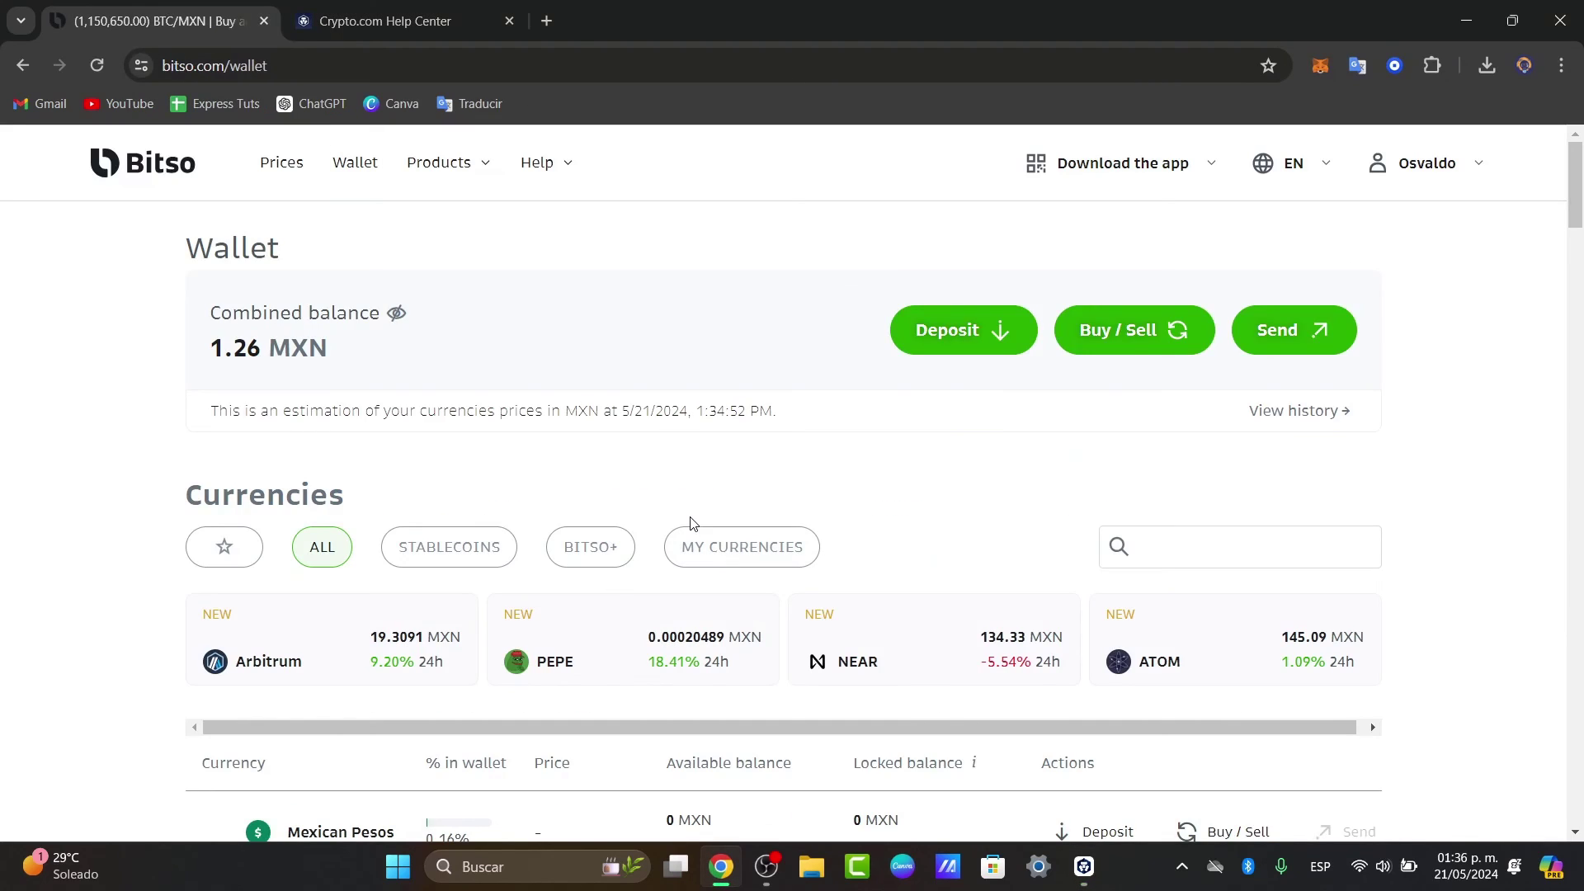